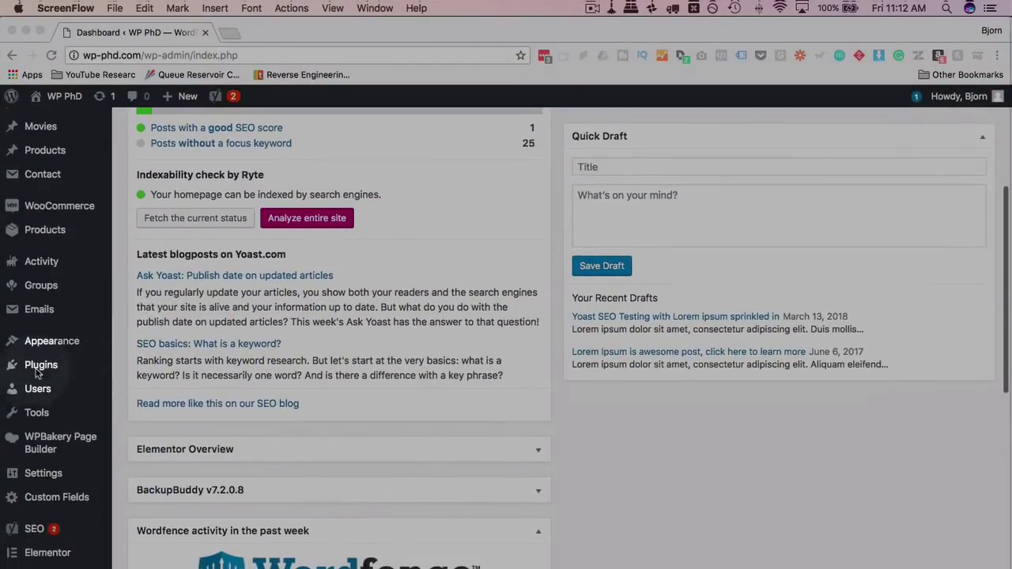
Search the Add Plugins directory for 'contact form 7 multi step'.
{"action": "left_click", "coordinate": [43, 365]}
{"action": "mouse_move", "coordinate": [44, 365]}
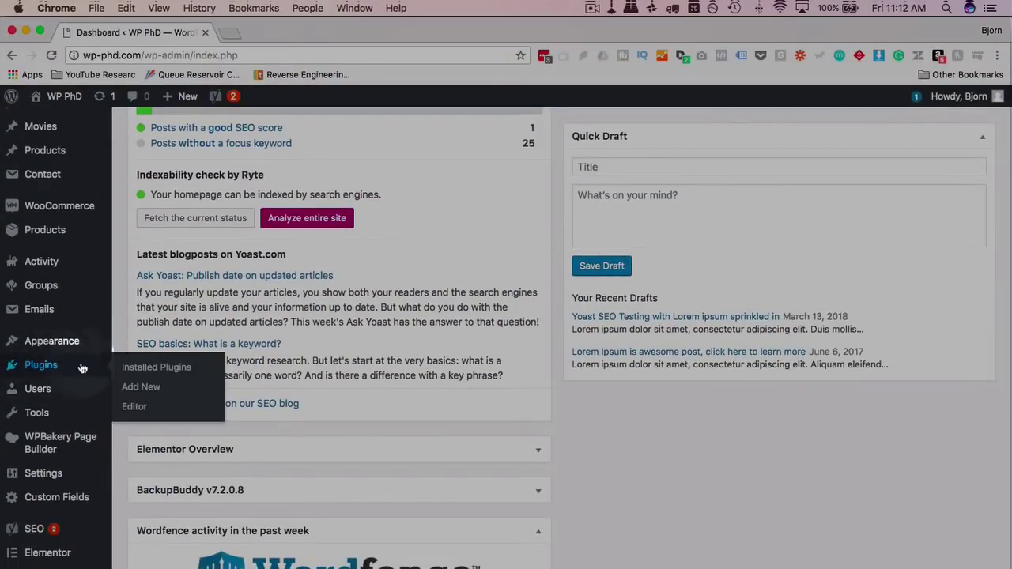
{"action": "left_click", "coordinate": [150, 389]}
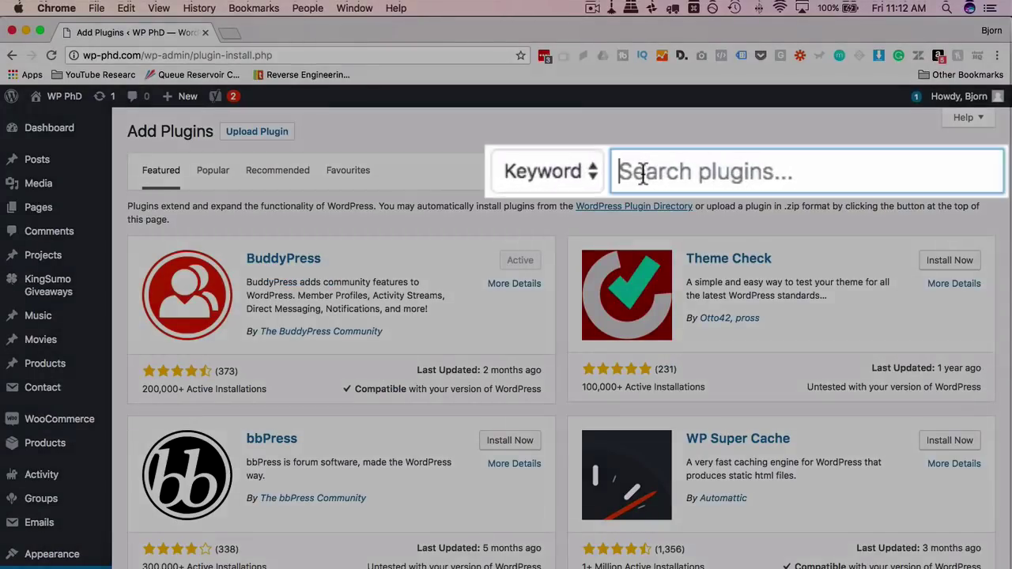
{"action": "left_click", "coordinate": [642, 172]}
{"action": "type", "text": "c"}
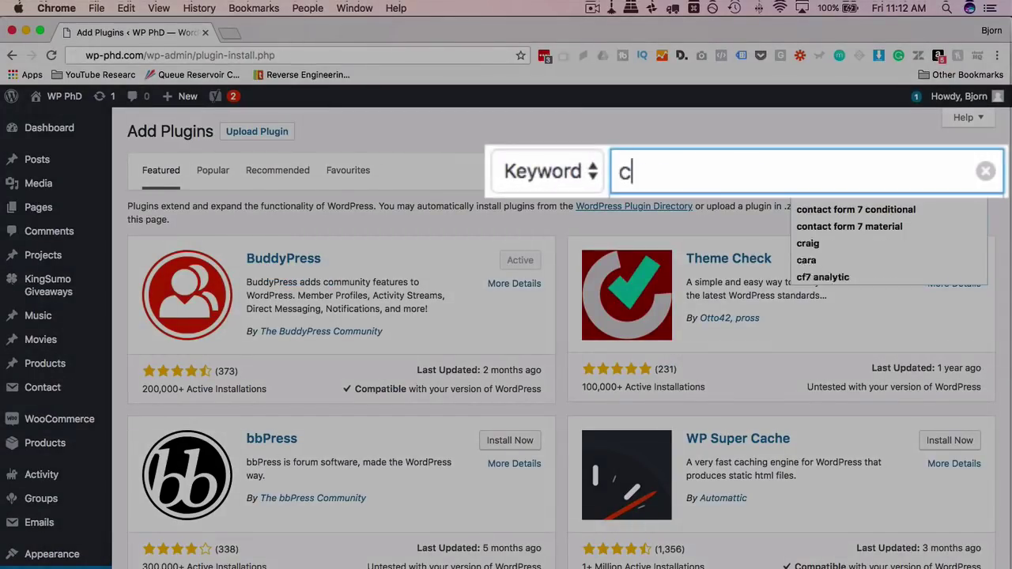
{"action": "type", "text": "ontact form 7 multi"}
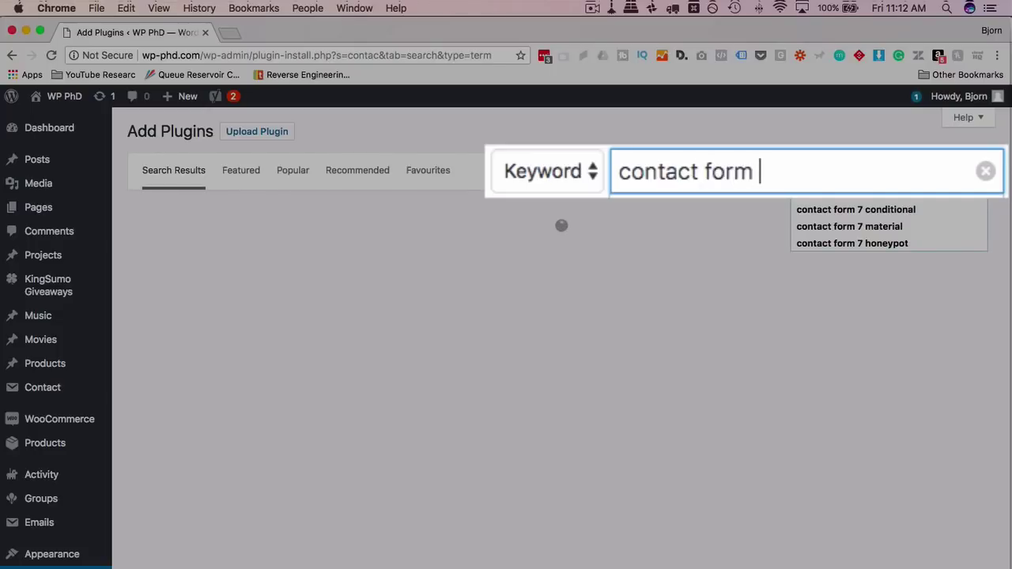
{"action": "type", "text": " step"}
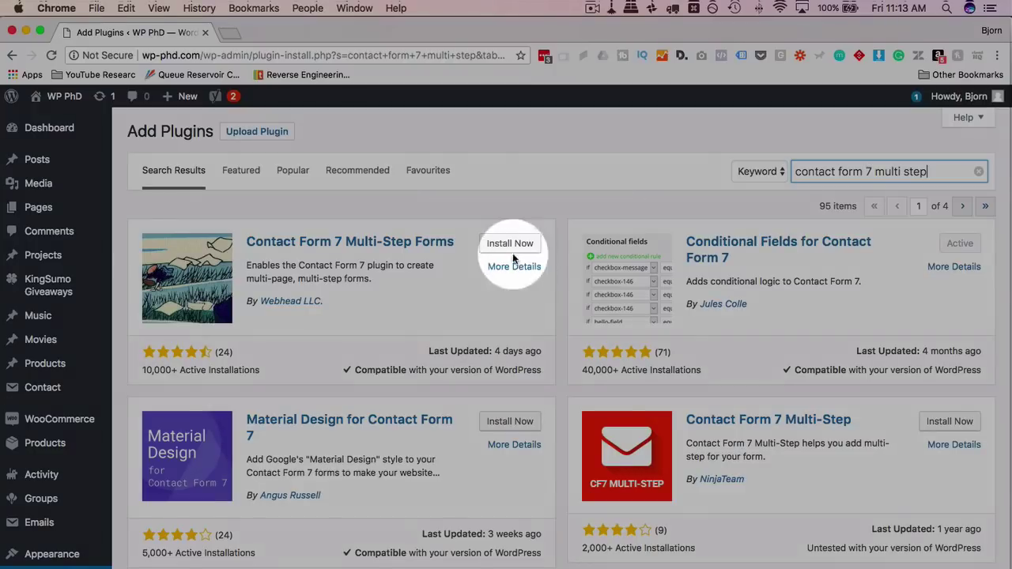
Install and activate Contact Form 7 Multi-Step Forms, skipping its usage-data opt-in.
{"action": "left_click", "coordinate": [510, 244]}
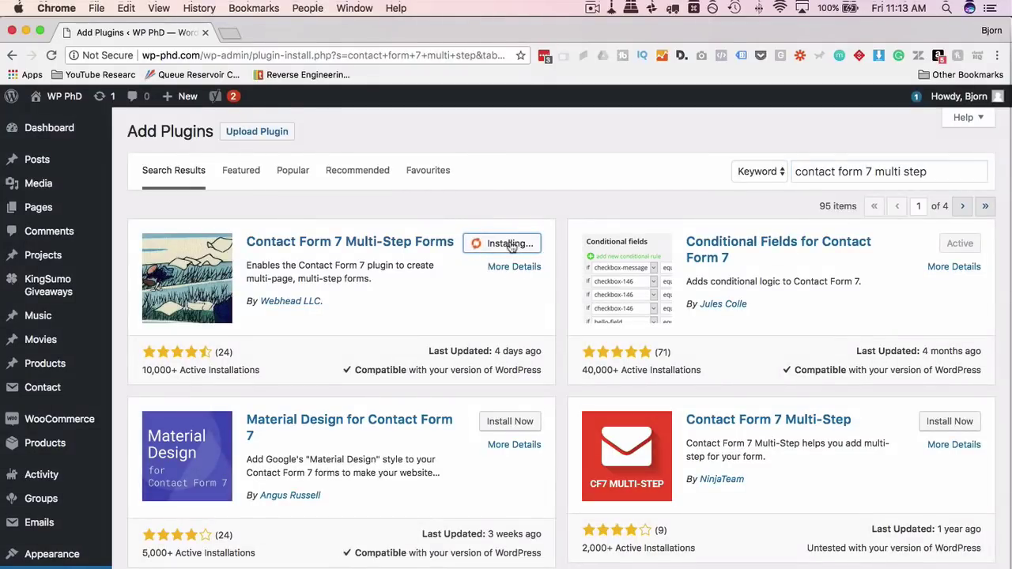
{"action": "left_click", "coordinate": [514, 243]}
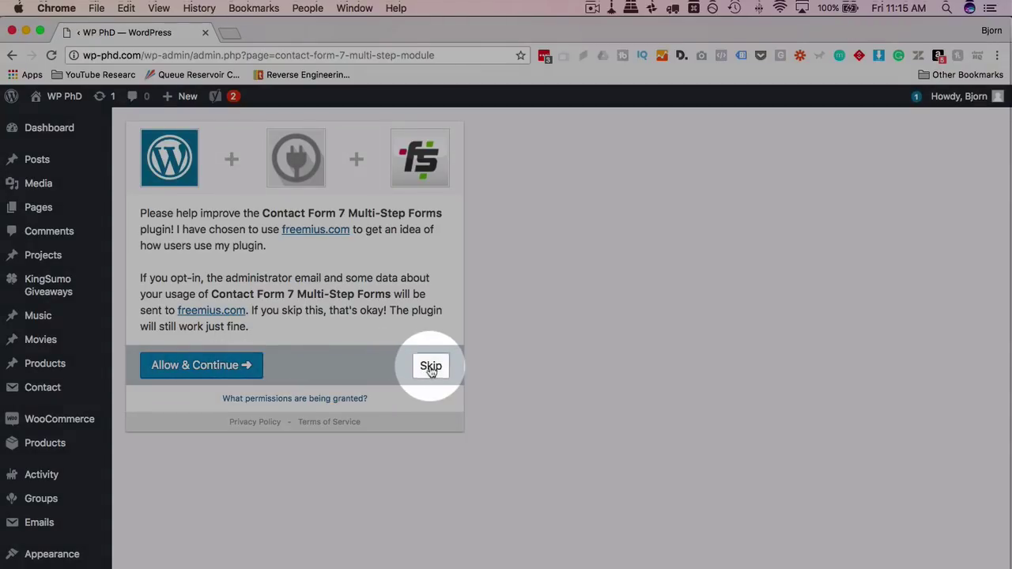
{"action": "left_click", "coordinate": [431, 369]}
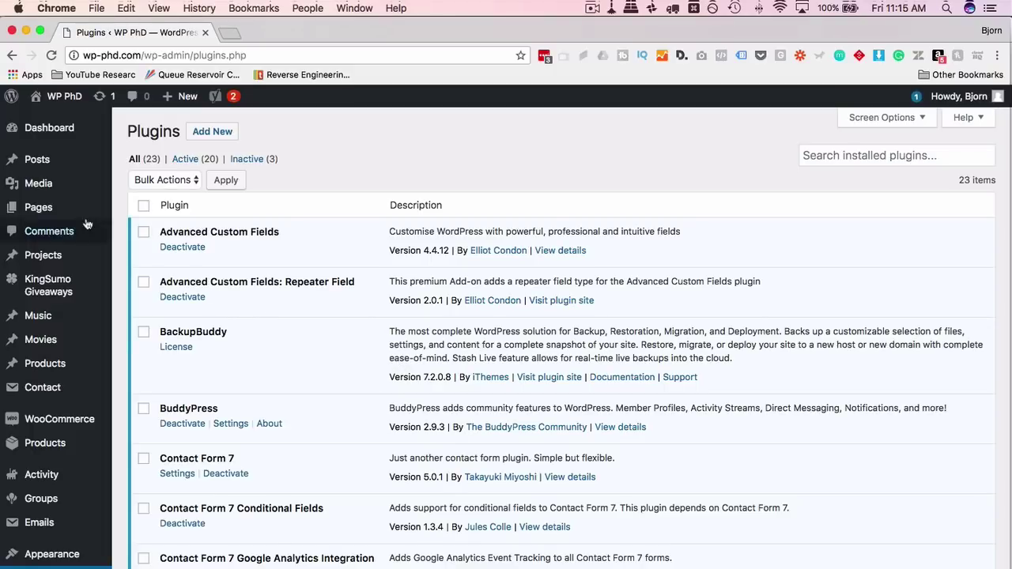
Open three blank new-page editors in separate browser tabs.
{"action": "mouse_move", "coordinate": [60, 215]}
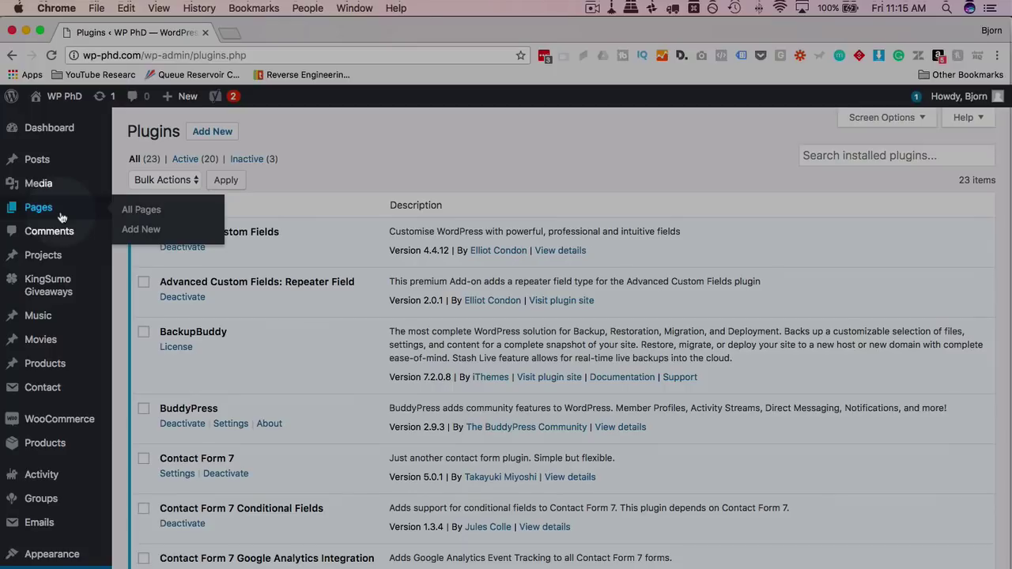
{"action": "left_click", "coordinate": [148, 231], "text": "super"}
{"action": "left_click", "coordinate": [148, 231], "text": "super"}
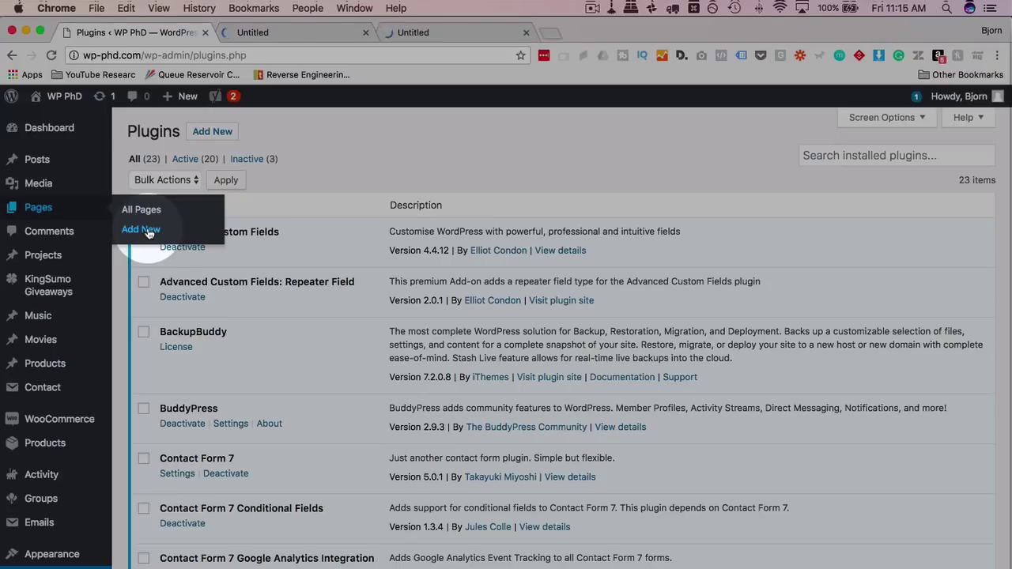
{"action": "left_click", "coordinate": [148, 231], "text": "super"}
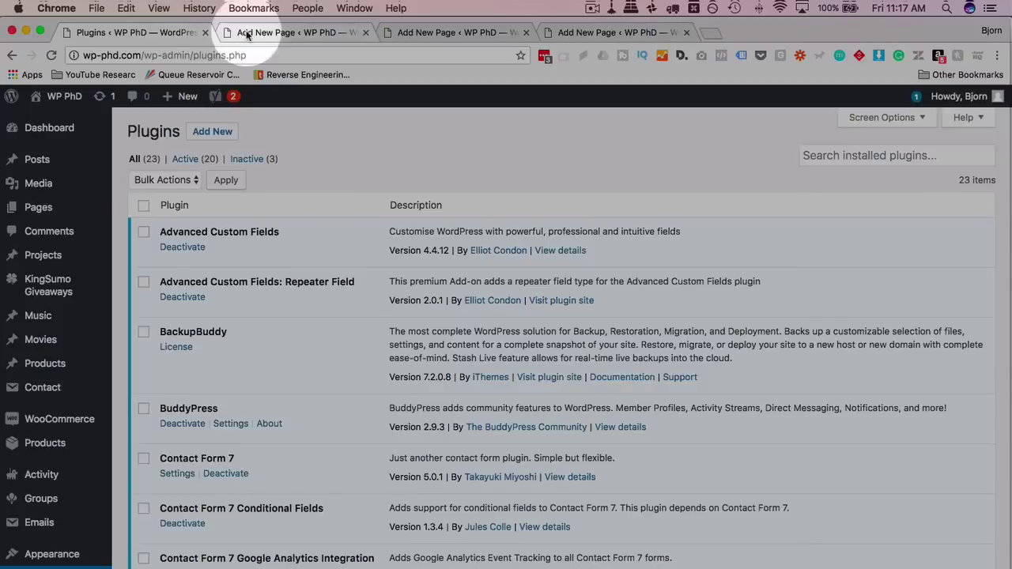
Title the first new page 'Form Page 1' and publish it.
{"action": "left_click", "coordinate": [248, 32]}
{"action": "left_click", "coordinate": [226, 165]}
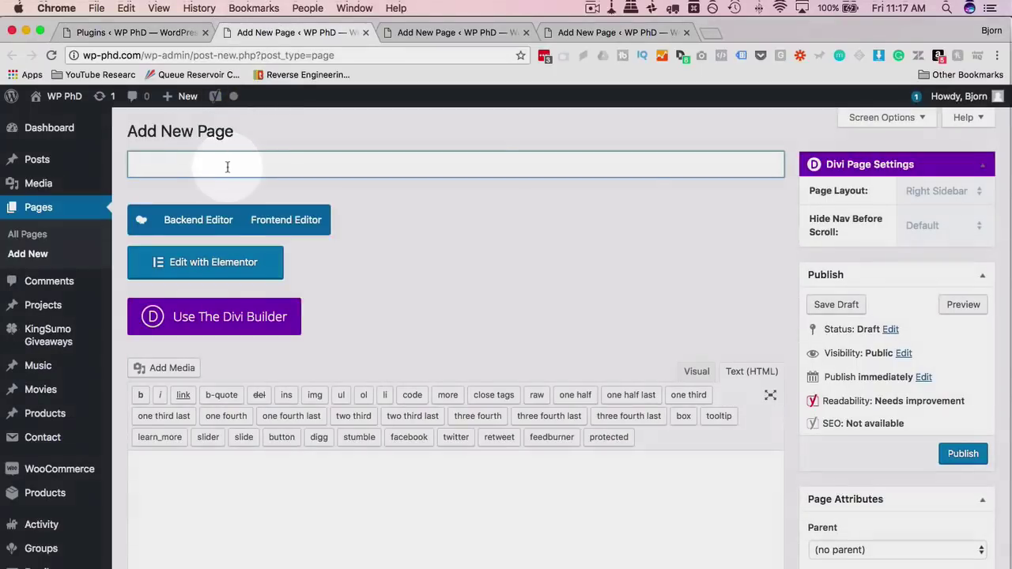
{"action": "type", "text": "Form Page 1"}
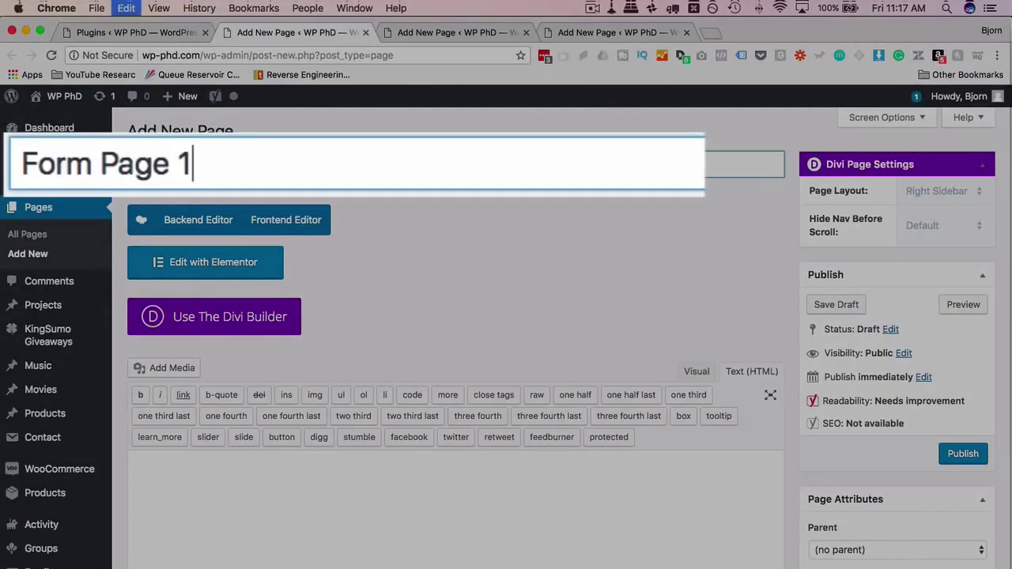
{"action": "key", "text": "super+a"}
{"action": "key", "text": "super+c"}
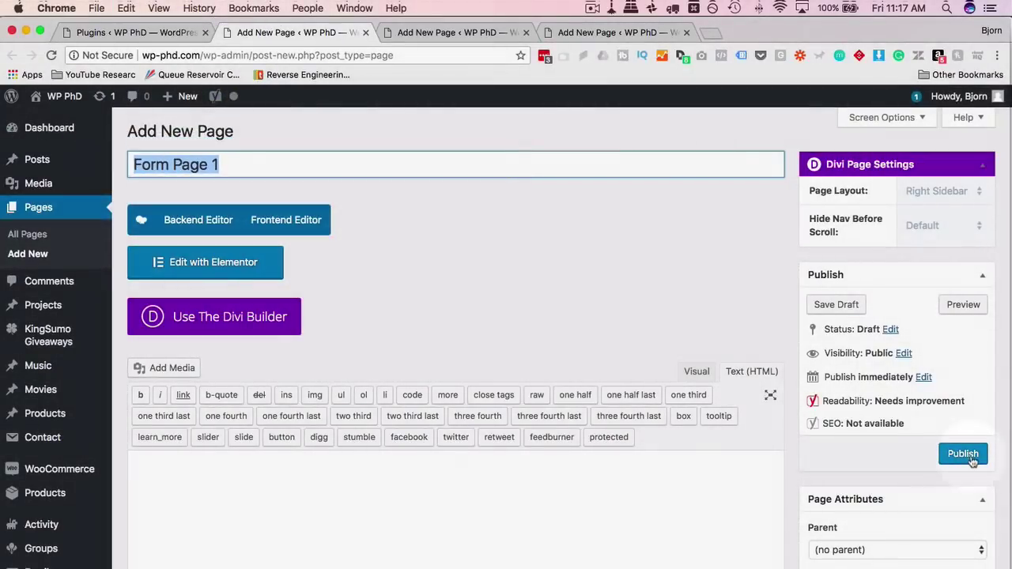
{"action": "left_click", "coordinate": [963, 454]}
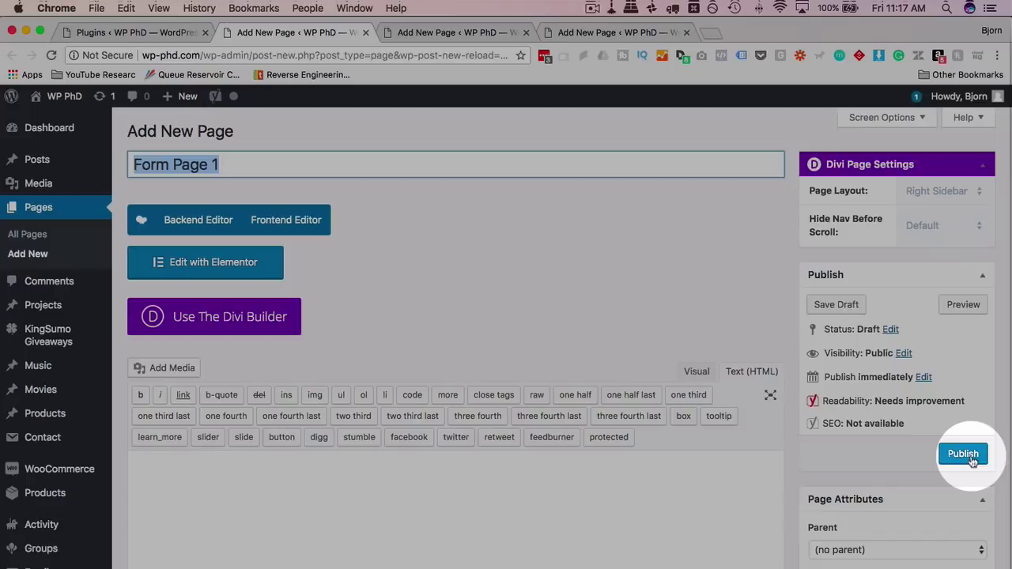
Title the second new page 'Form Page 2' and publish it.
{"action": "left_click", "coordinate": [446, 34]}
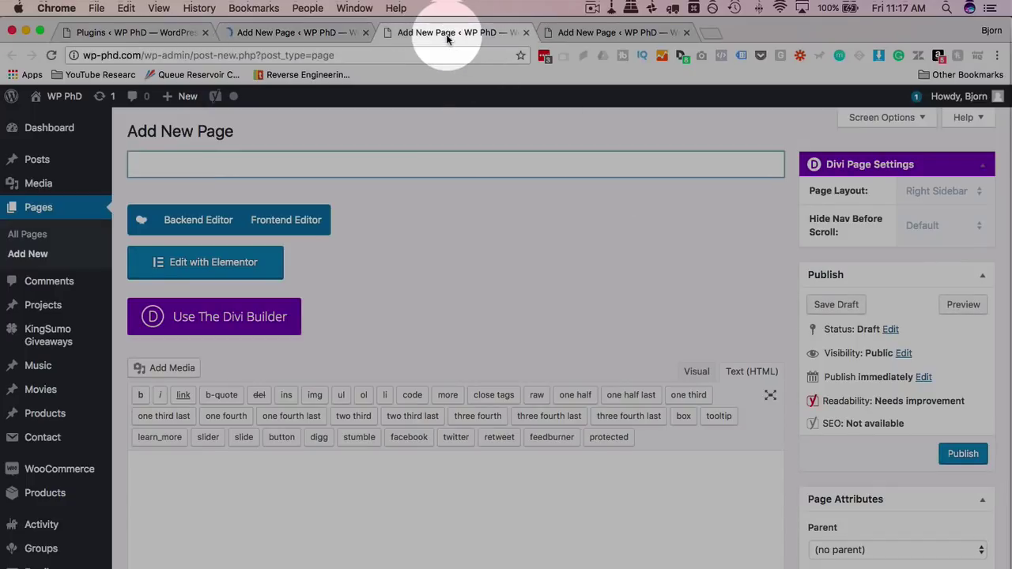
{"action": "left_click", "coordinate": [377, 168]}
{"action": "key", "text": "super+v"}
{"action": "key", "text": "BackSpace"}
{"action": "type", "text": "2"}
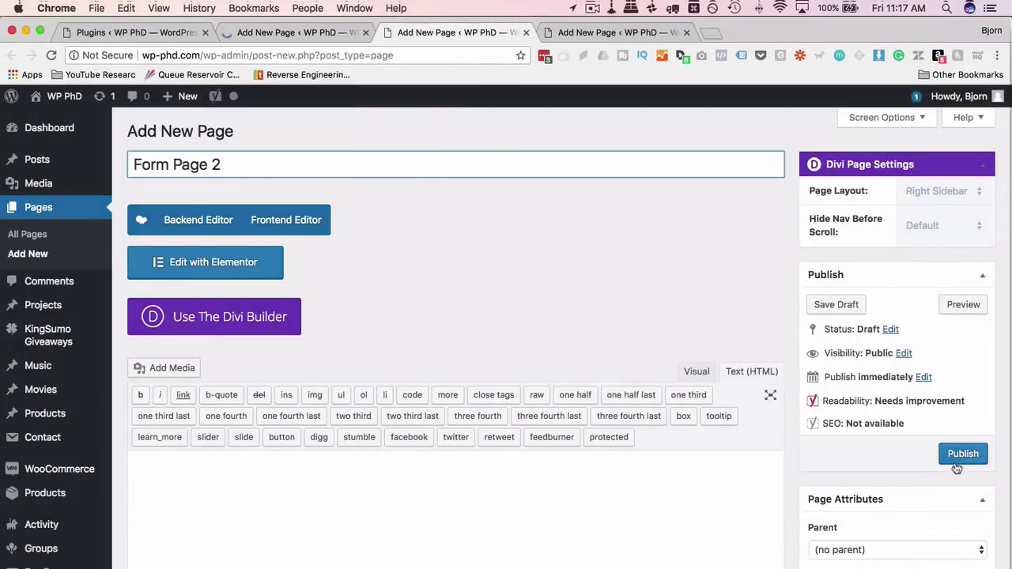
{"action": "left_click", "coordinate": [969, 463]}
Title the third new page 'Form Page 3' and publish it.
{"action": "left_click", "coordinate": [606, 35]}
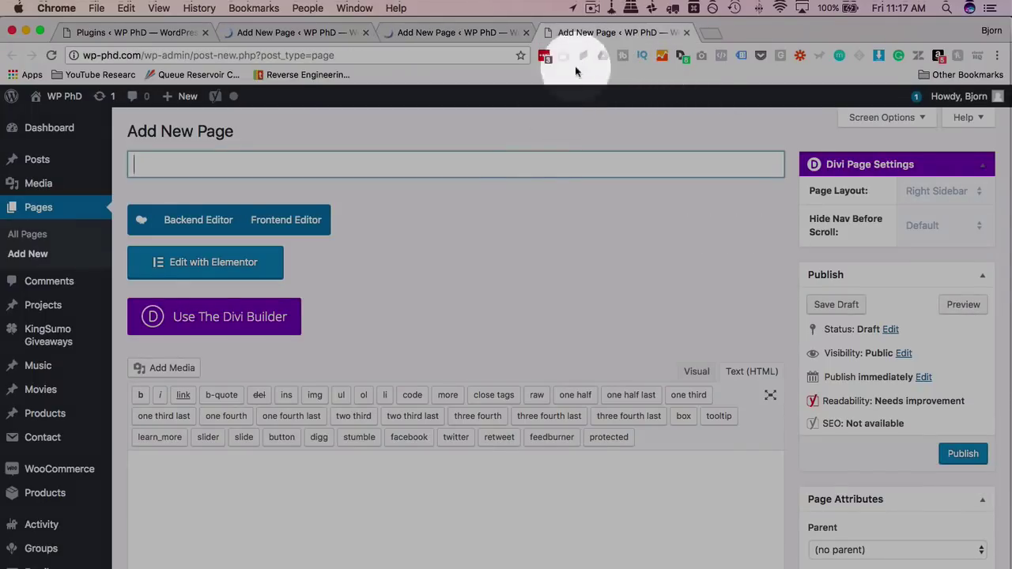
{"action": "left_click", "coordinate": [530, 163]}
{"action": "key", "text": "super+v"}
{"action": "key", "text": "BackSpace"}
{"action": "type", "text": "3"}
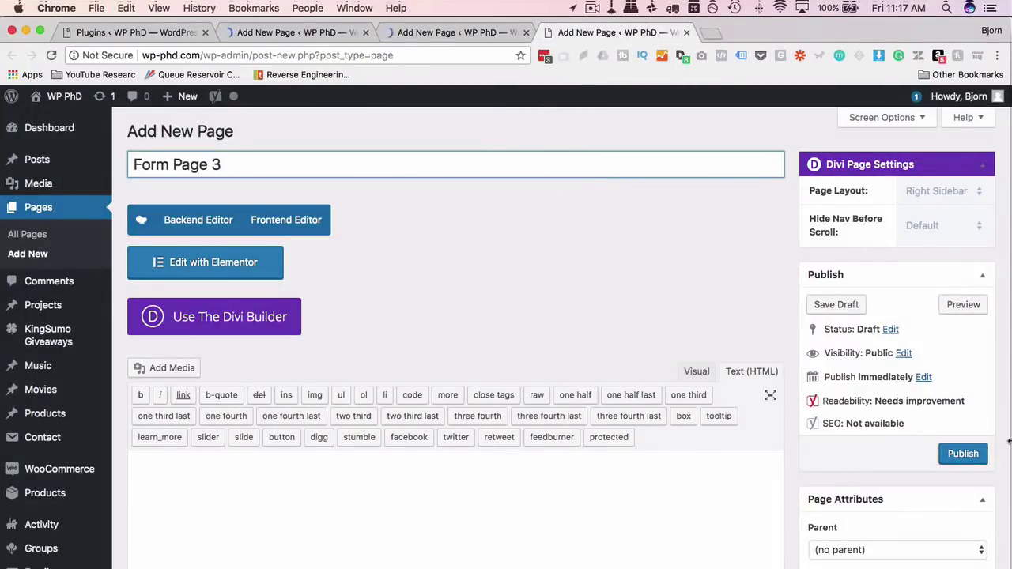
{"action": "left_click", "coordinate": [955, 454]}
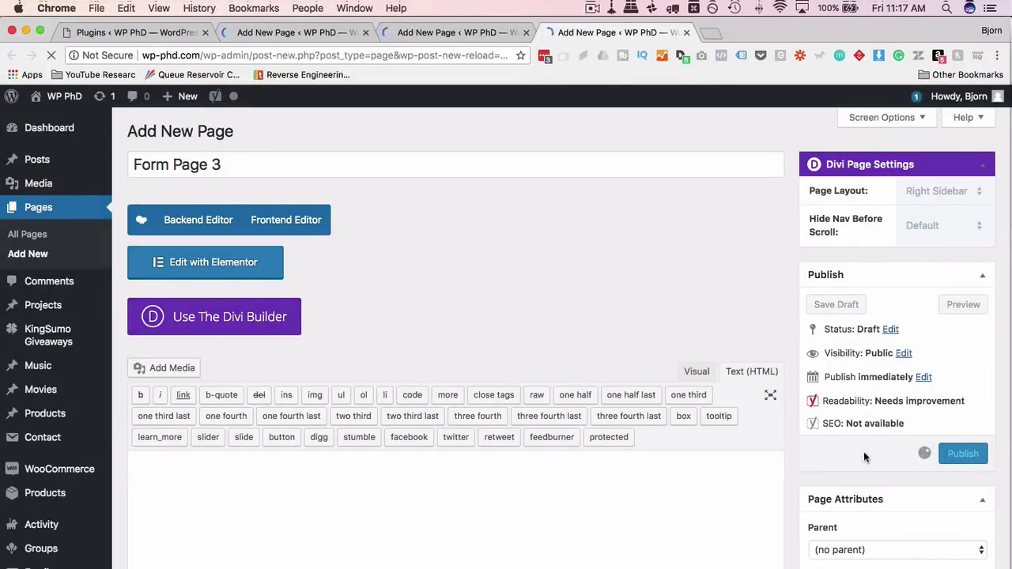
{"action": "left_click", "coordinate": [135, 169]}
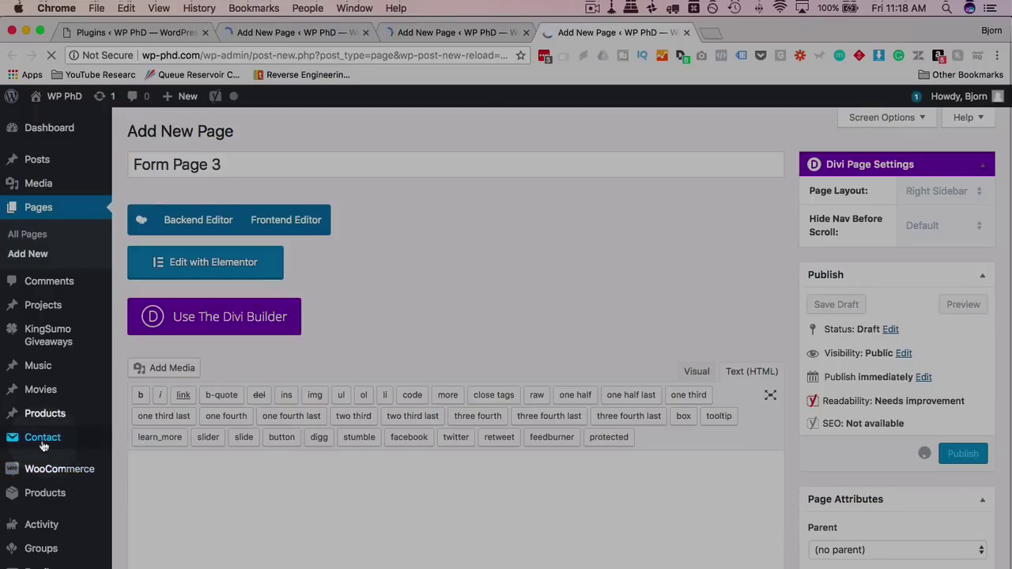
Create a new contact form titled 'Form Step 1'.
{"action": "mouse_move", "coordinate": [43, 444]}
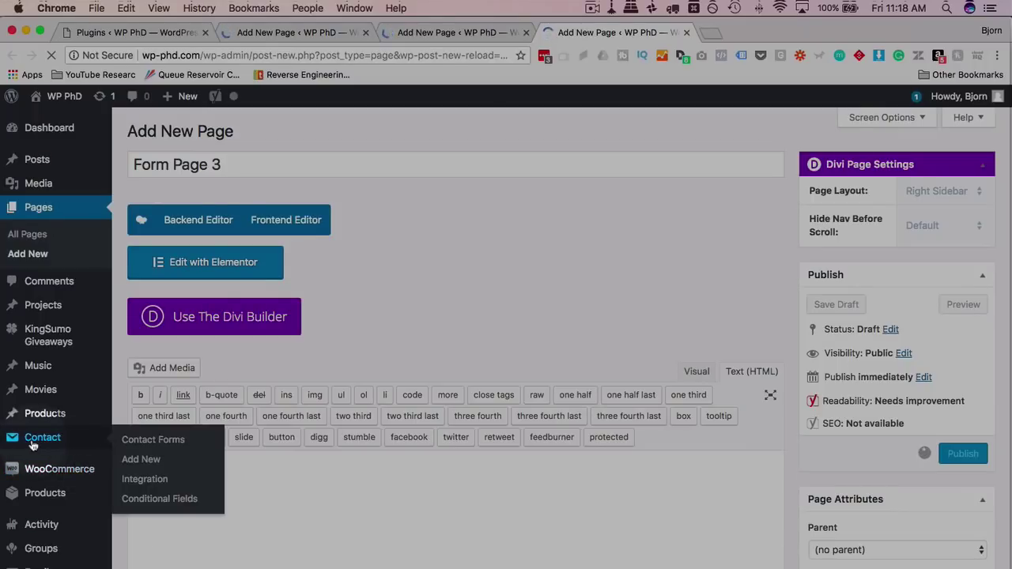
{"action": "left_click", "coordinate": [169, 441]}
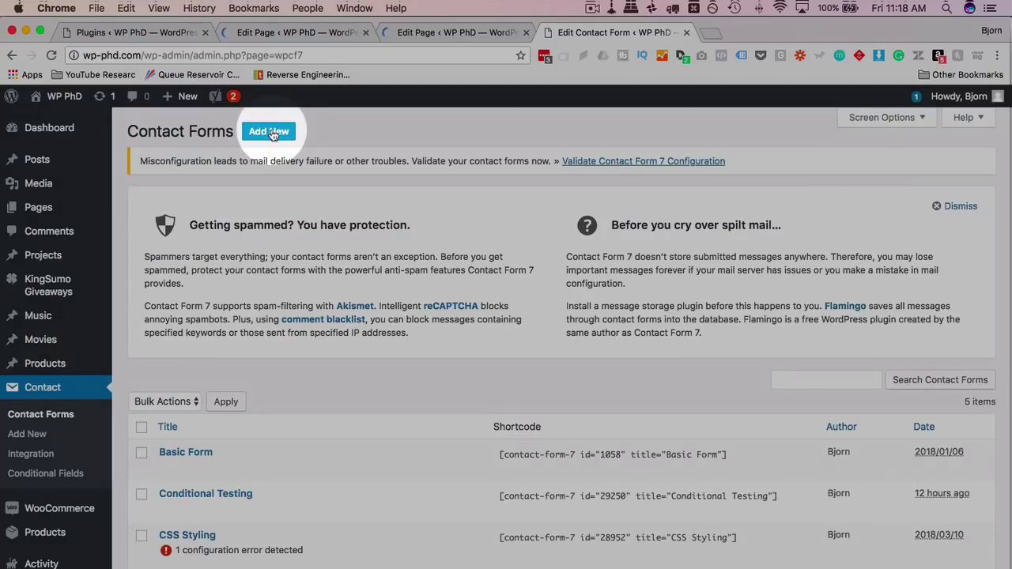
{"action": "left_click", "coordinate": [271, 134]}
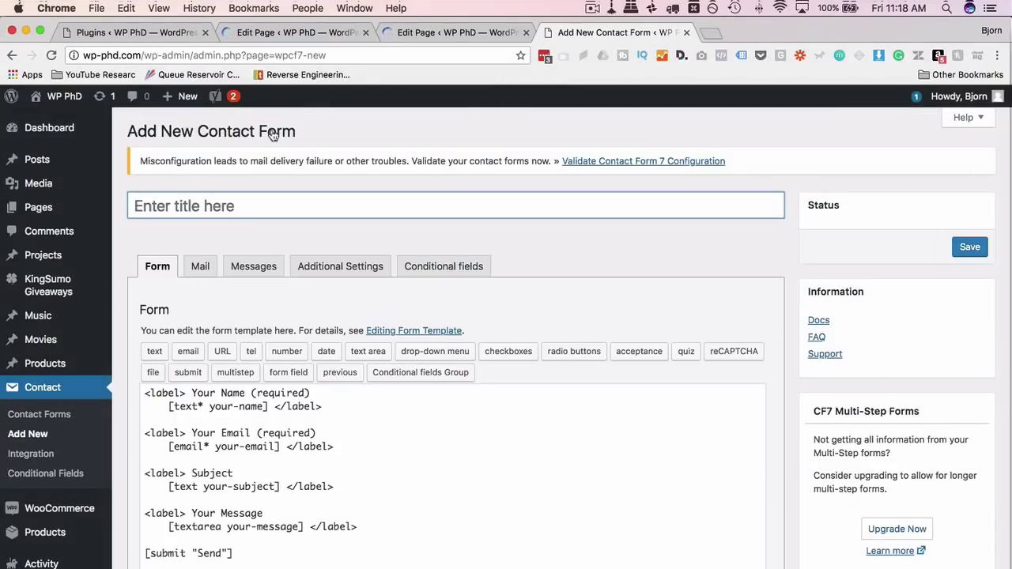
{"action": "type", "text": "Step 1"}
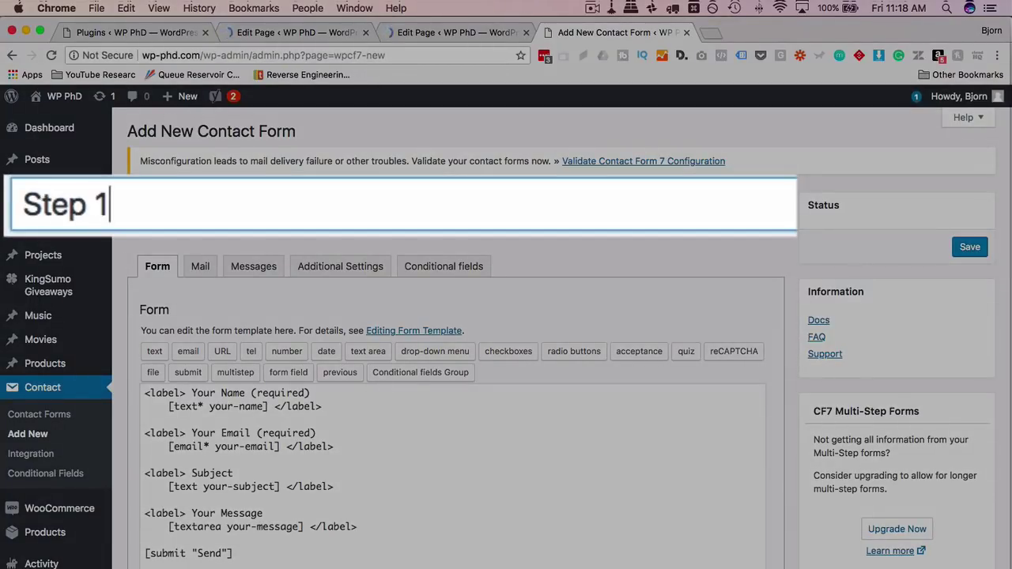
{"action": "left_click", "coordinate": [24, 204]}
{"action": "type", "text": "Form"}
Delete every template field after Your Name, starting from Your Email.
{"action": "scroll", "coordinate": [379, 290], "scroll_direction": "down", "scroll_amount": 3}
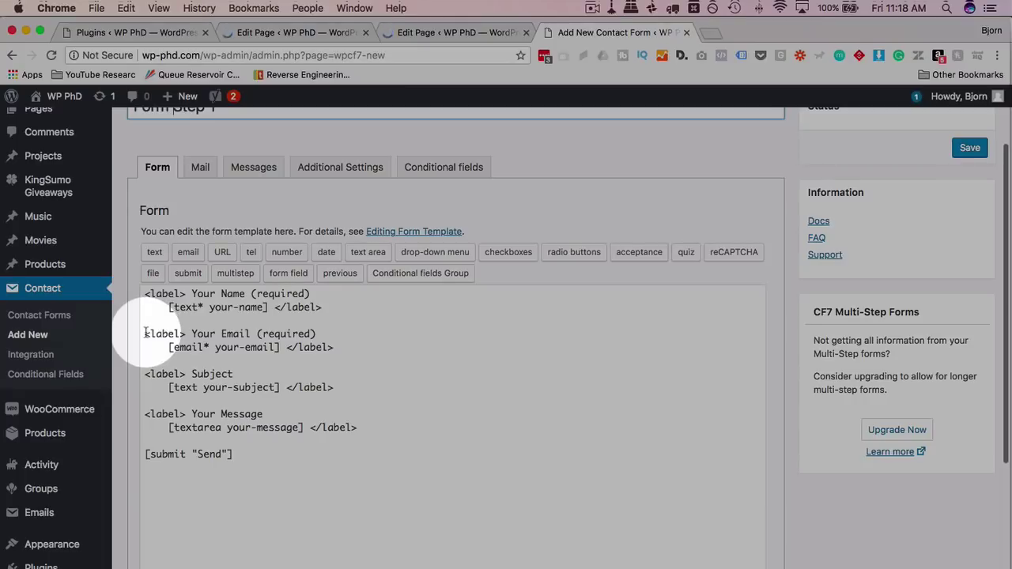
{"action": "left_click_drag", "start_coordinate": [145, 333], "coordinate": [105, 322]}
{"action": "key", "text": "BackSpace"}
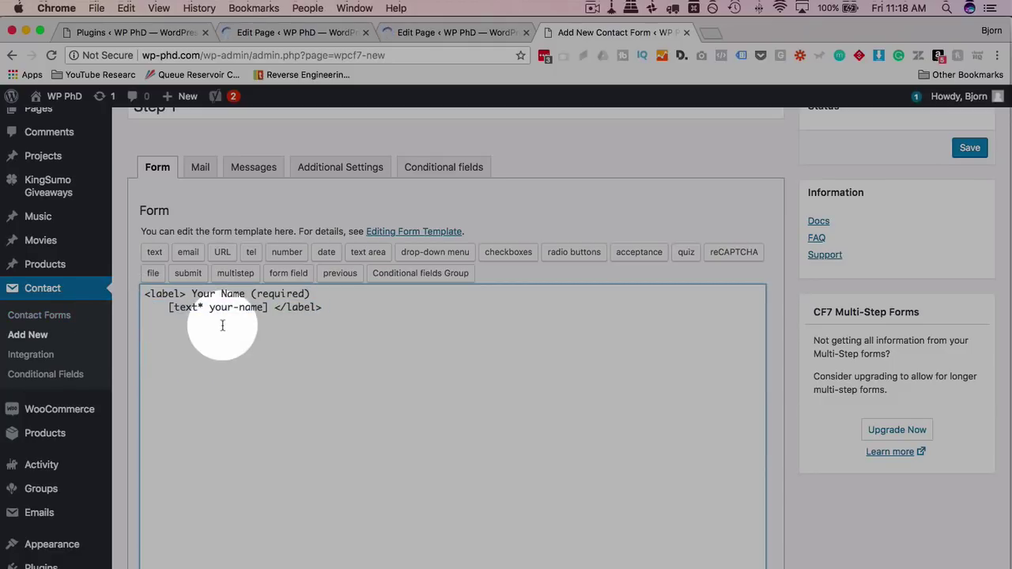
{"action": "left_click", "coordinate": [235, 274]}
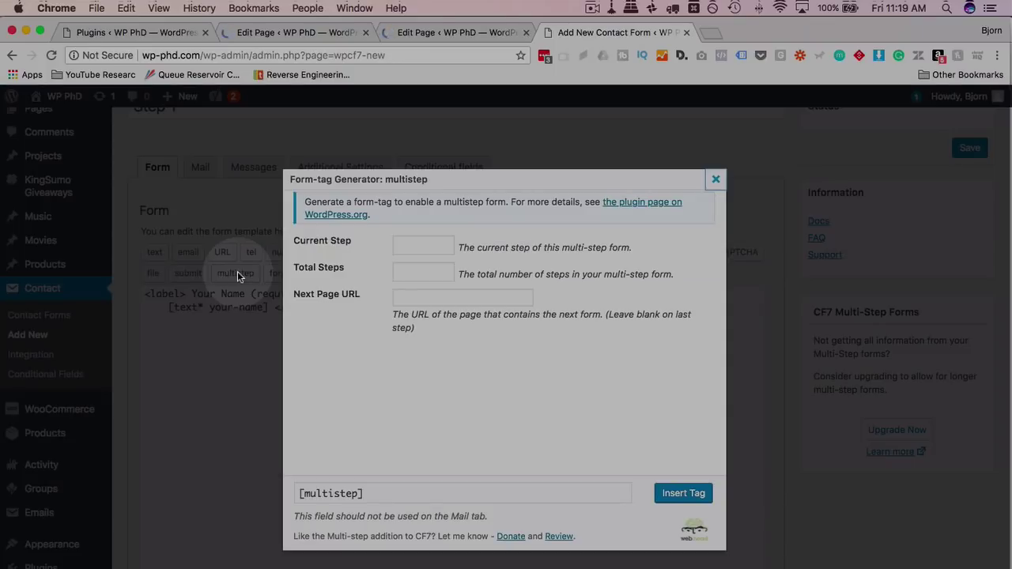
{"action": "left_click", "coordinate": [435, 247]}
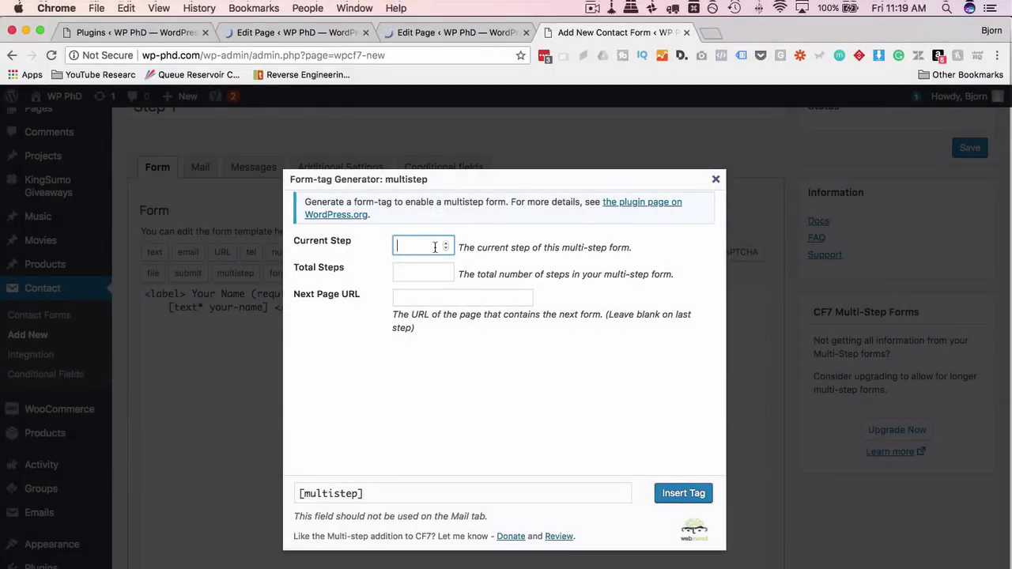
{"action": "left_click", "coordinate": [445, 244]}
{"action": "left_click", "coordinate": [431, 271]}
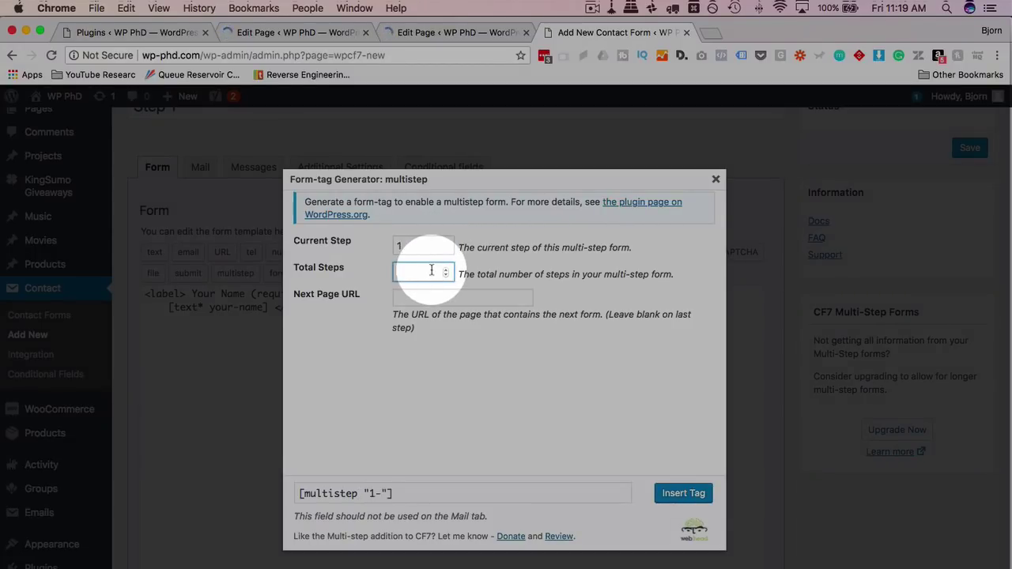
{"action": "type", "text": "3"}
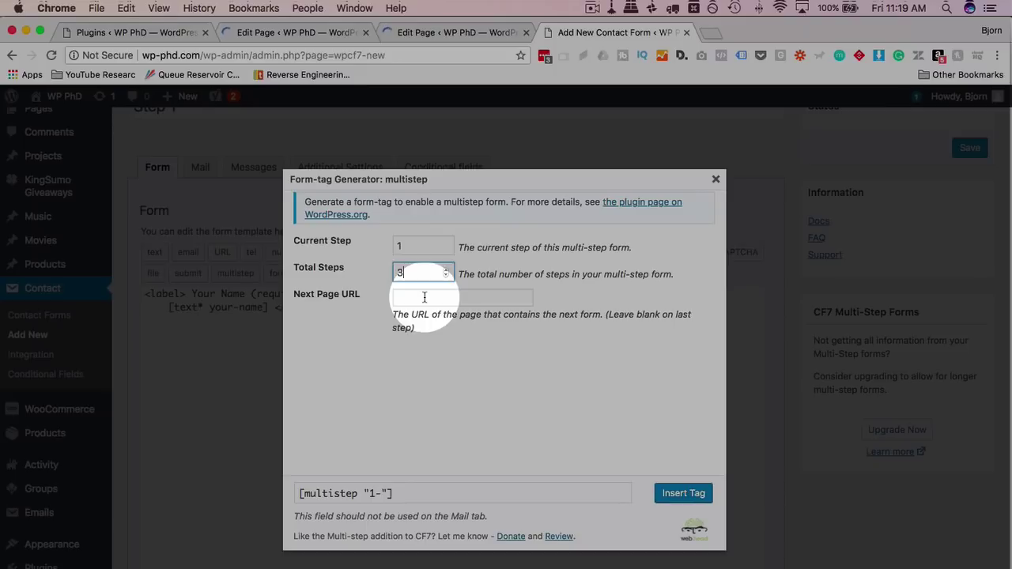
{"action": "left_click", "coordinate": [415, 297]}
{"action": "left_click", "coordinate": [170, 55]}
{"action": "key", "text": "super+c"}
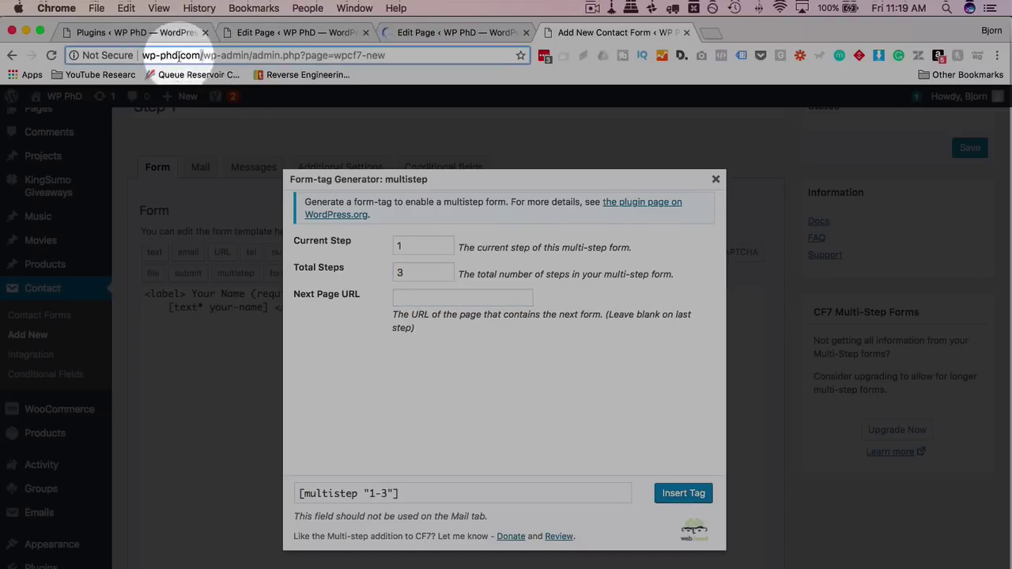
{"action": "left_click", "coordinate": [459, 299]}
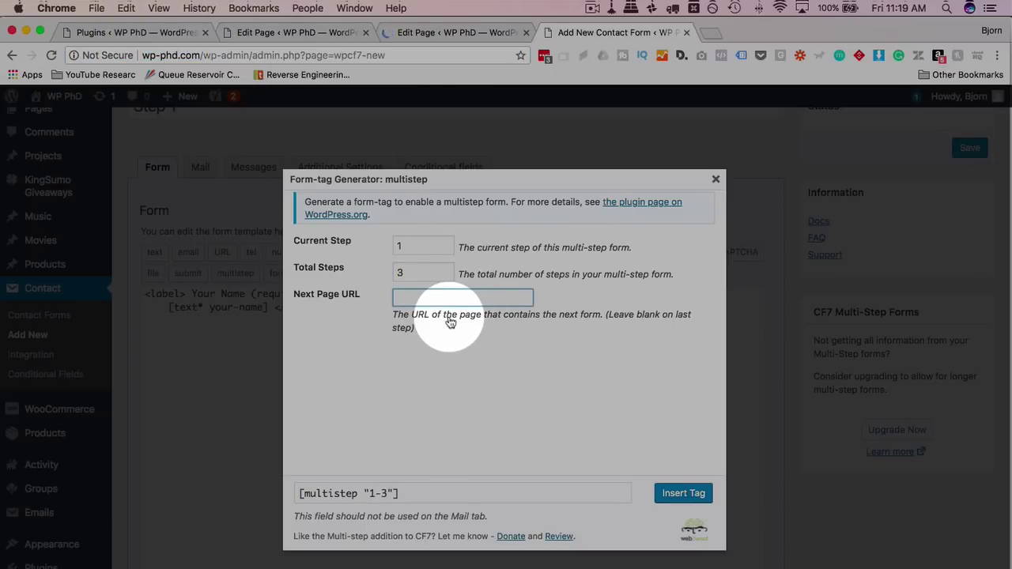
{"action": "key", "text": "super+v"}
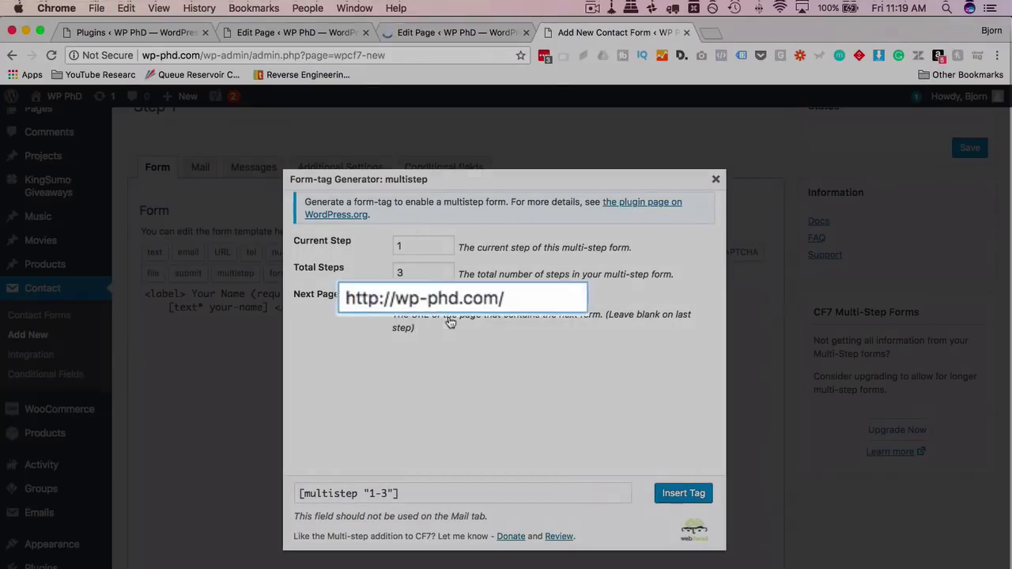
{"action": "type", "text": "form-page-2"}
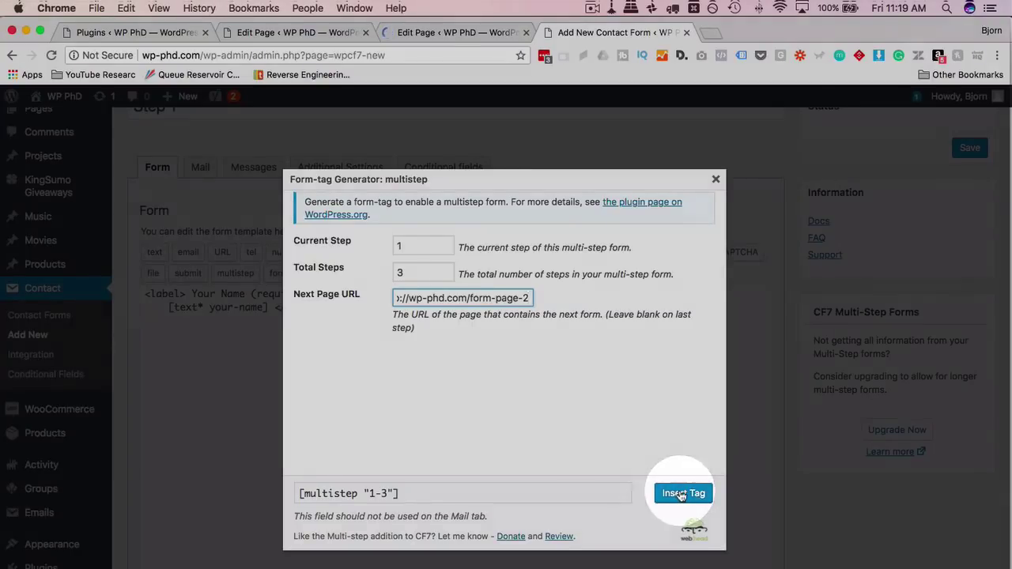
{"action": "left_click", "coordinate": [680, 493]}
{"action": "scroll", "coordinate": [797, 235], "scroll_direction": "up", "scroll_amount": 3}
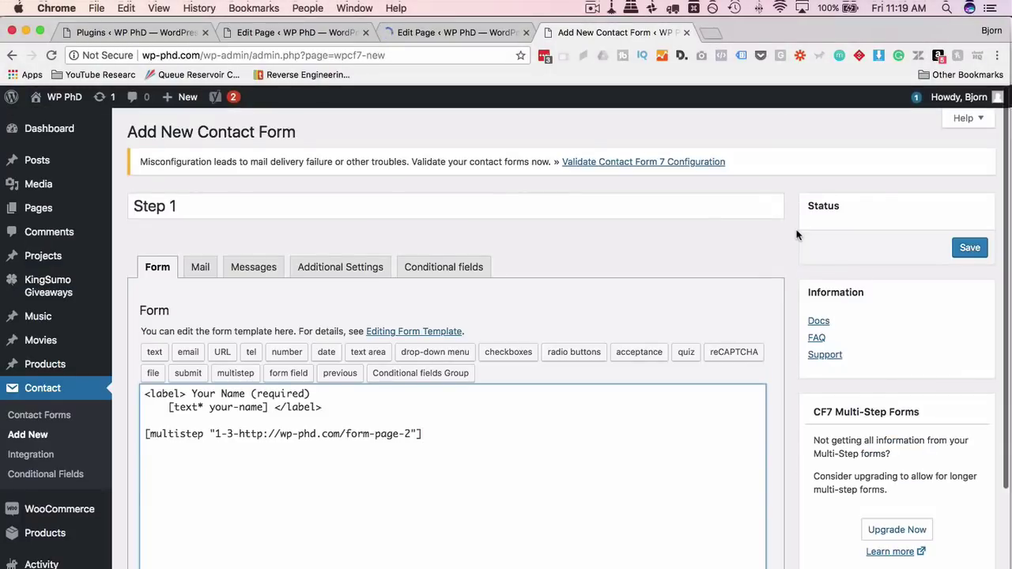
Save the Step 1 form and delete the Reply-To line from its mail Additional Headers.
{"action": "left_click", "coordinate": [969, 247]}
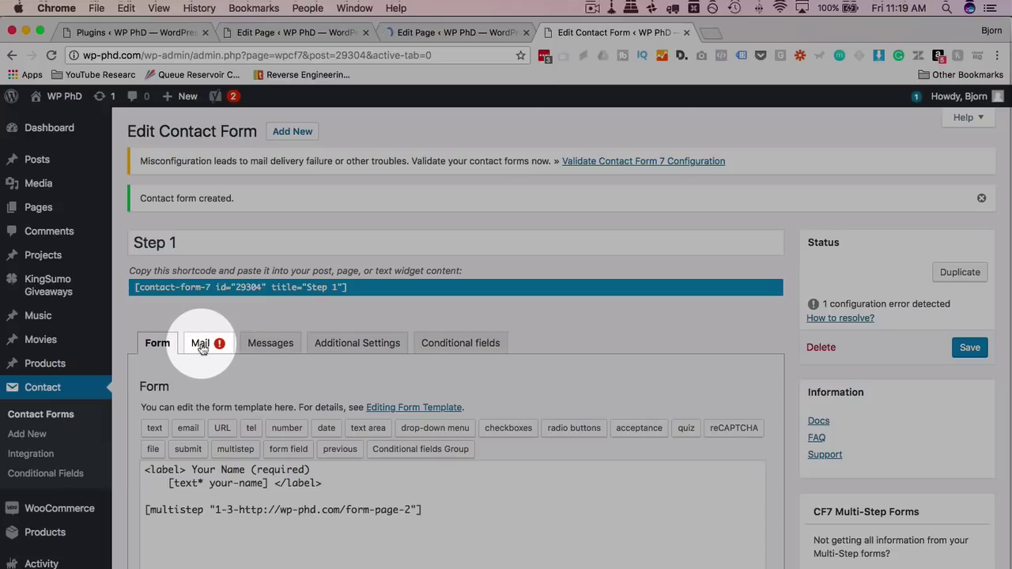
{"action": "left_click", "coordinate": [201, 348]}
{"action": "scroll", "coordinate": [142, 381], "scroll_direction": "down", "scroll_amount": 5}
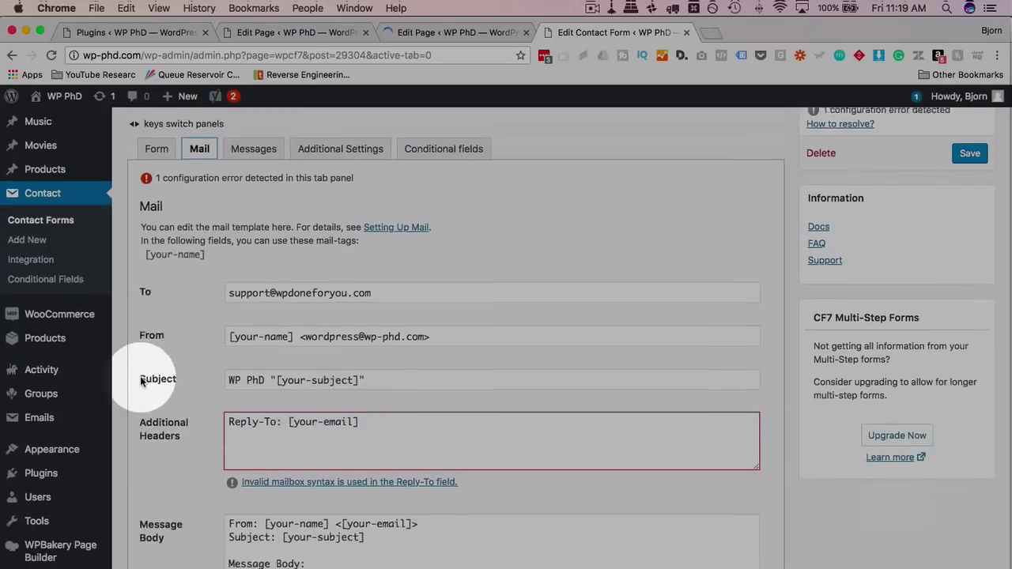
{"action": "scroll", "coordinate": [140, 378], "scroll_direction": "down", "scroll_amount": 1}
{"action": "triple_click", "coordinate": [228, 382]}
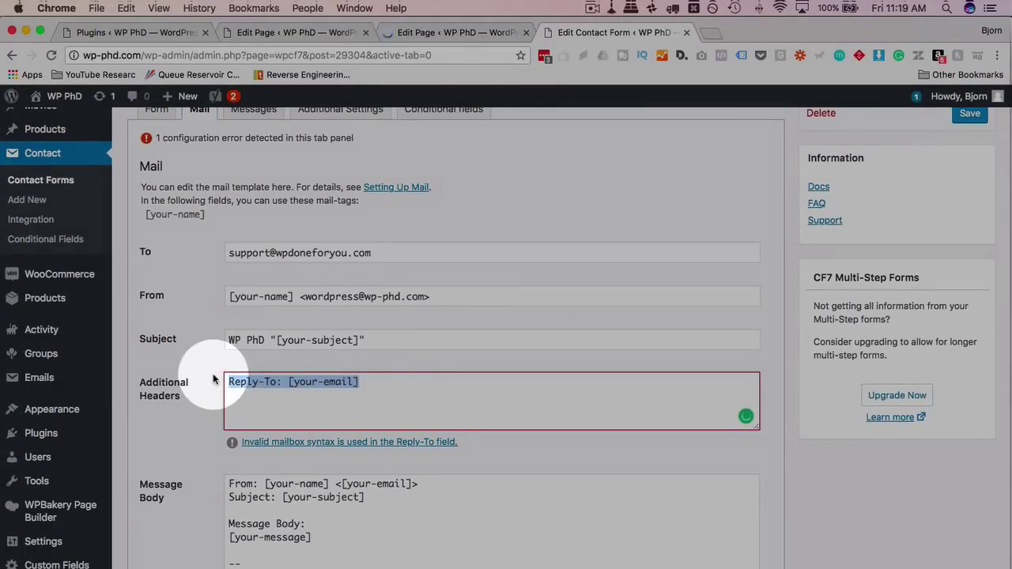
{"action": "scroll", "coordinate": [226, 355], "scroll_direction": "up", "scroll_amount": 1}
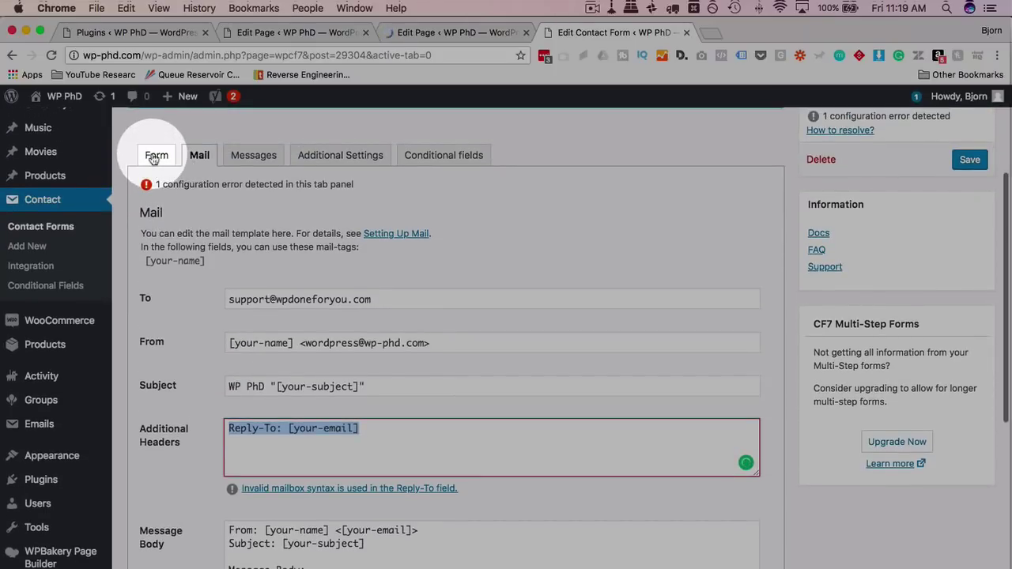
{"action": "left_click", "coordinate": [154, 157]}
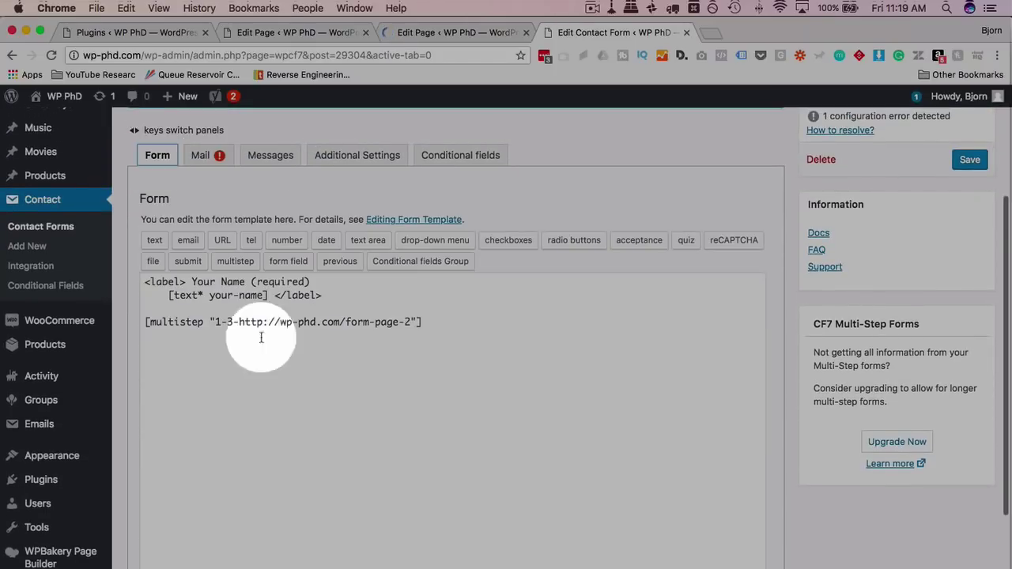
{"action": "left_click", "coordinate": [201, 157]}
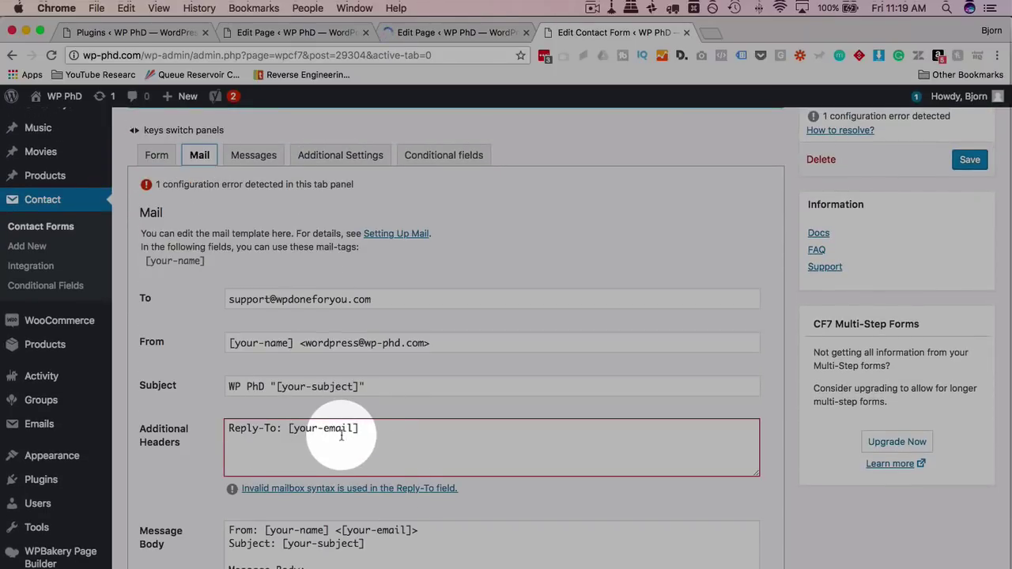
{"action": "left_click", "coordinate": [237, 423]}
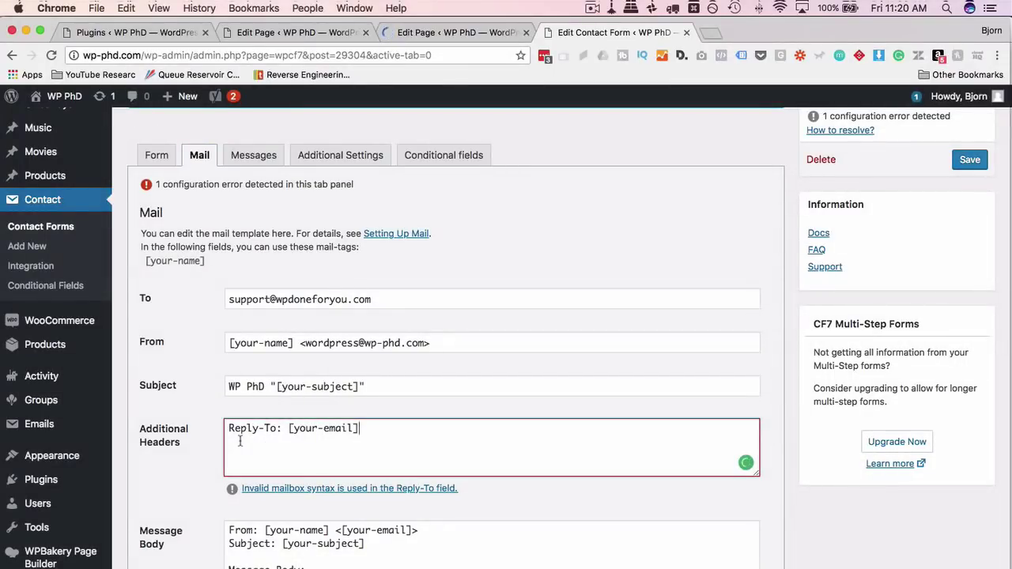
{"action": "triple_click", "coordinate": [240, 441]}
{"action": "key", "text": "BackSpace"}
Trim the mail Message Body to the sender's name line and save the form.
{"action": "scroll", "coordinate": [237, 443], "scroll_direction": "down", "scroll_amount": 3}
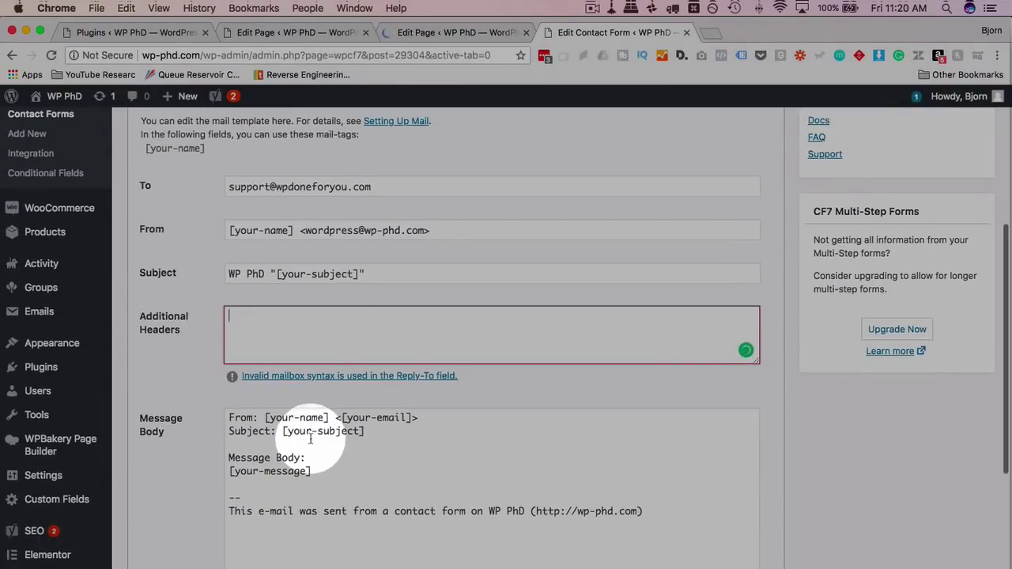
{"action": "left_click_drag", "start_coordinate": [665, 524], "coordinate": [335, 418]}
{"action": "key", "text": "BackSpace"}
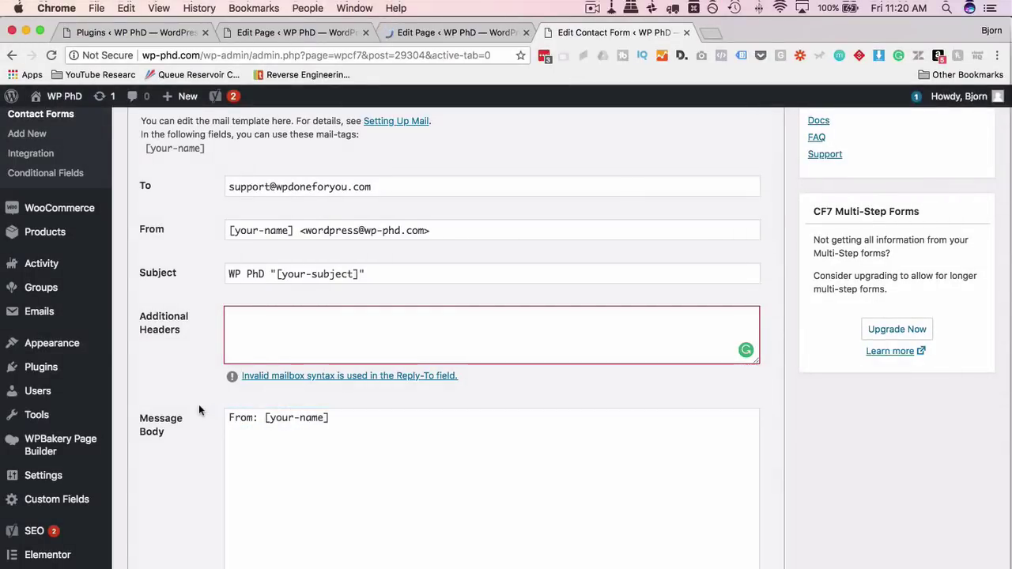
{"action": "scroll", "coordinate": [198, 409], "scroll_direction": "up", "scroll_amount": 3}
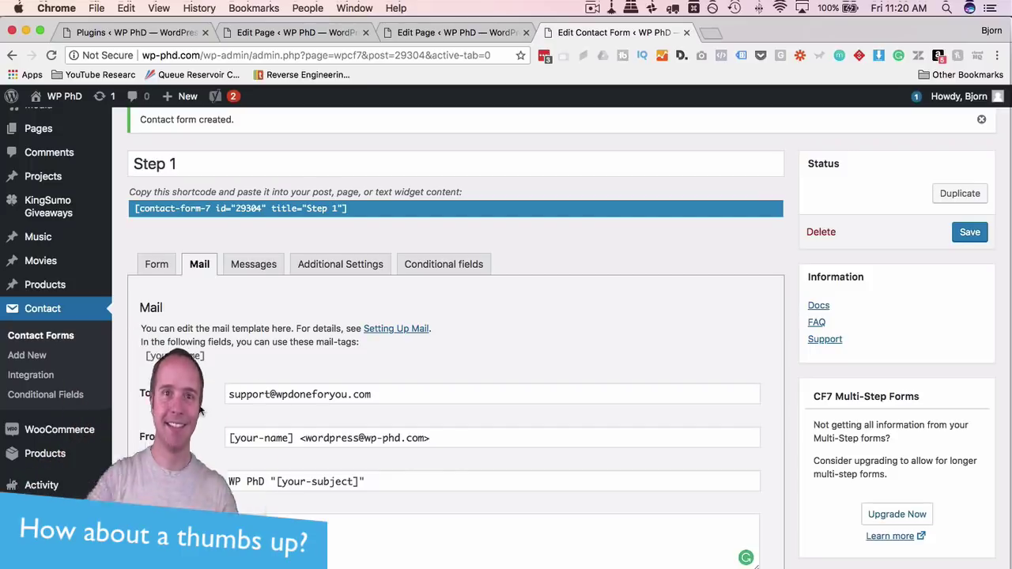
{"action": "left_click", "coordinate": [972, 234]}
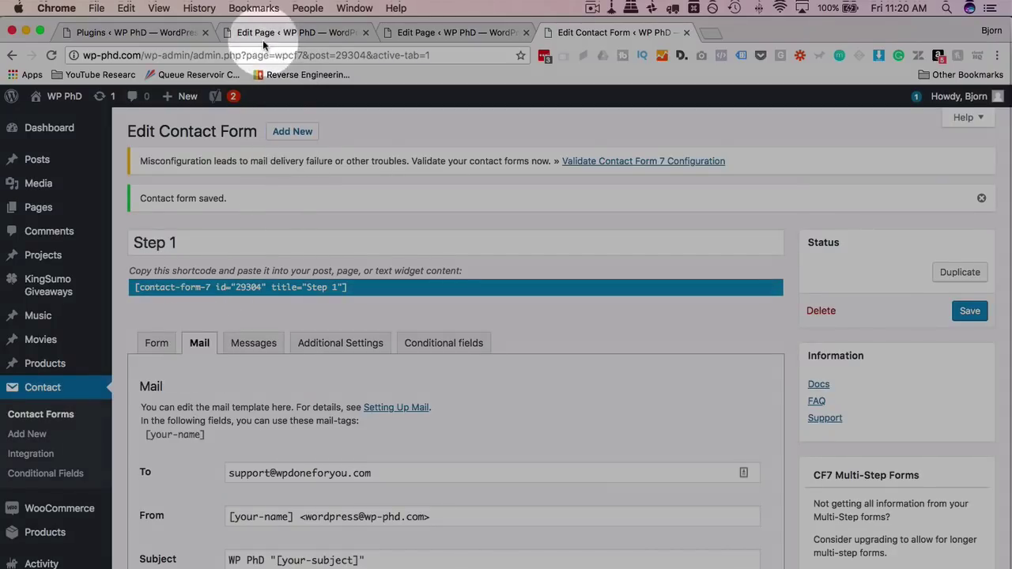
Paste the Step 1 form shortcode into Form Page 1 and update the page.
{"action": "left_click", "coordinate": [295, 288]}
{"action": "right_click", "coordinate": [294, 288]}
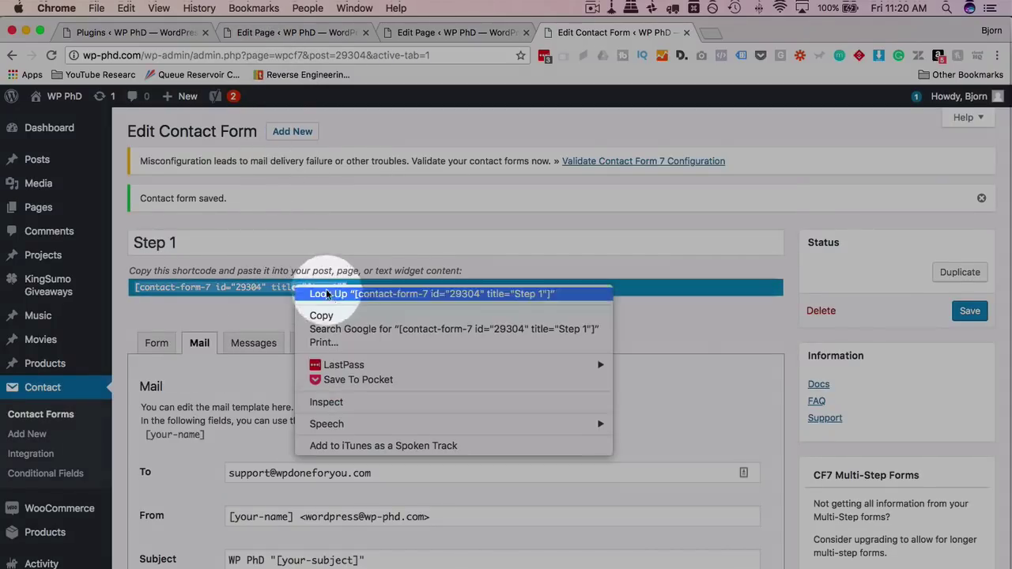
{"action": "left_click", "coordinate": [332, 312]}
{"action": "left_click", "coordinate": [254, 33]}
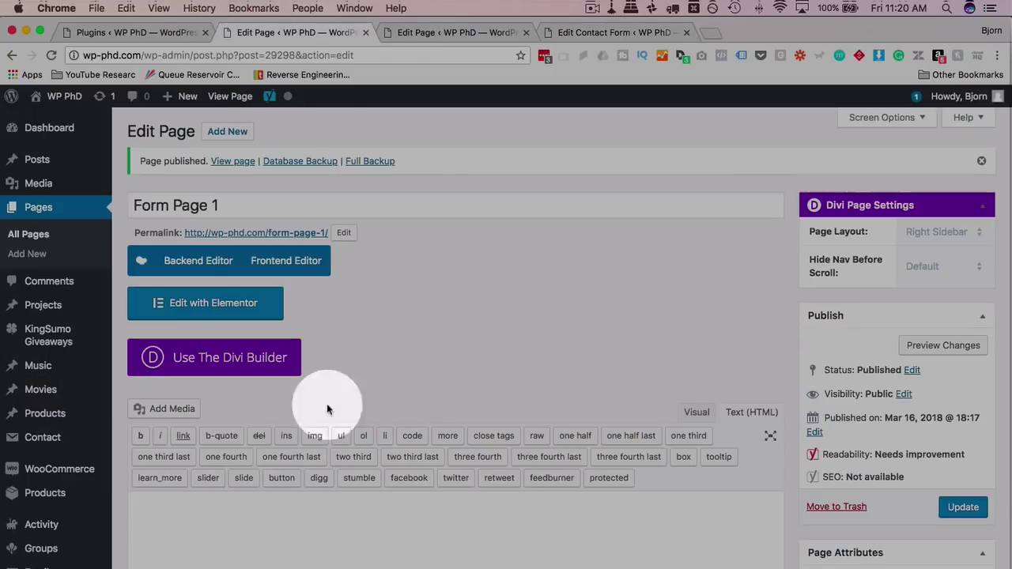
{"action": "right_click", "coordinate": [277, 509]}
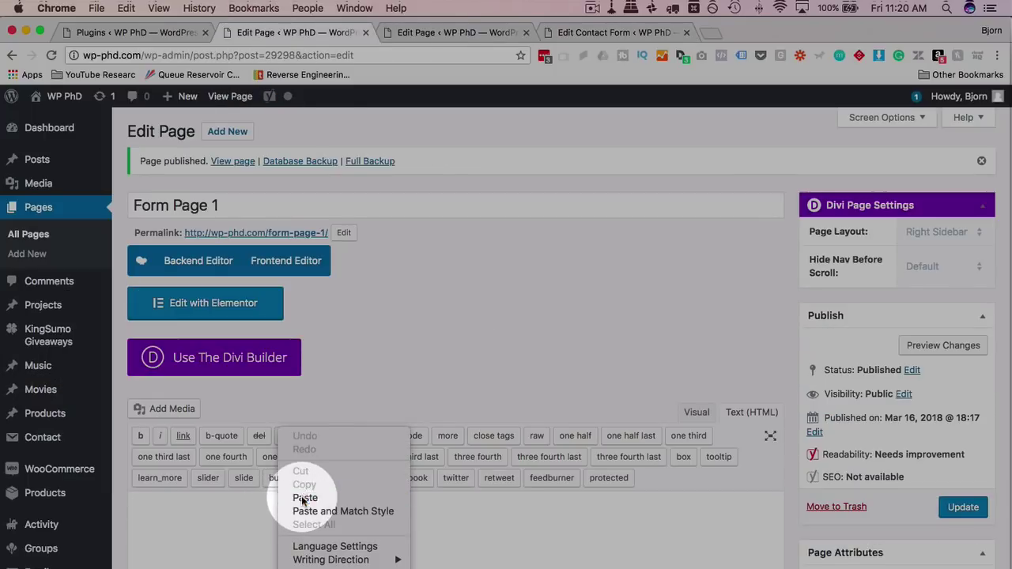
{"action": "left_click", "coordinate": [301, 436]}
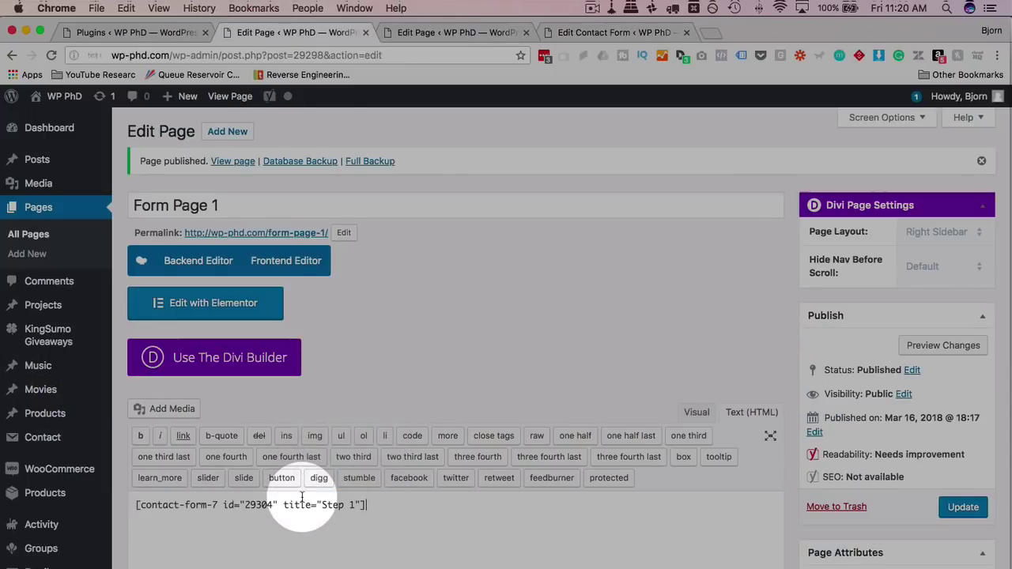
{"action": "left_click", "coordinate": [962, 508]}
View the live Form Page 1 showing the Your Name field.
{"action": "left_click", "coordinate": [287, 235]}
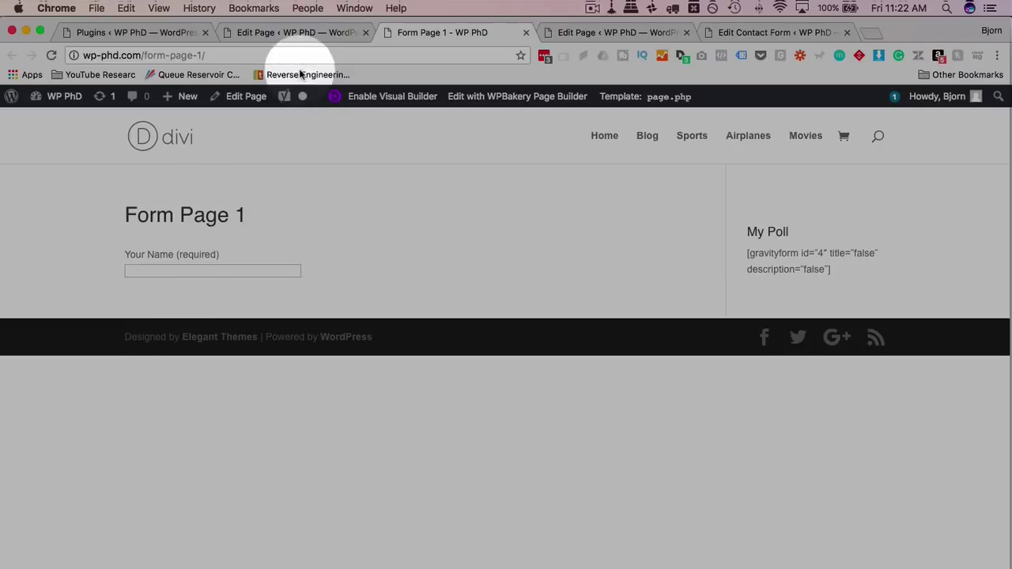
{"action": "left_click", "coordinate": [269, 32]}
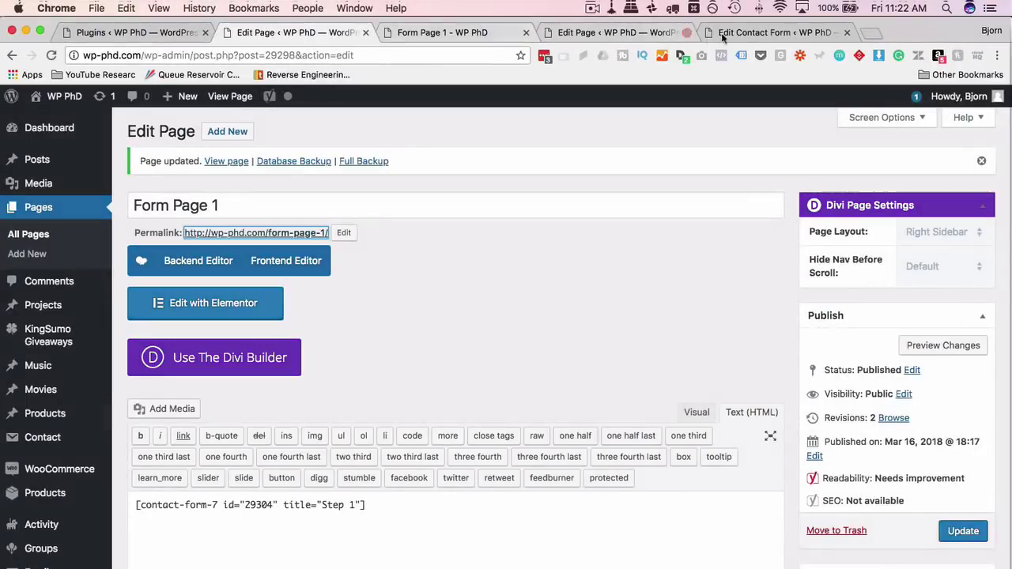
{"action": "left_click", "coordinate": [771, 32]}
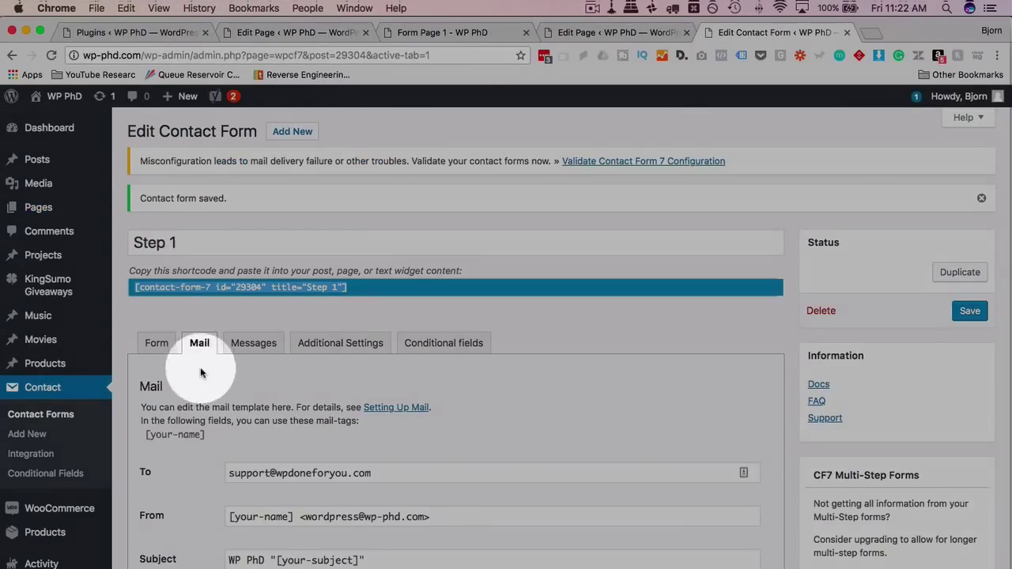
Add a 'Next' submit button below the multistep tag and save the Step 1 form.
{"action": "left_click", "coordinate": [155, 342]}
{"action": "scroll", "coordinate": [138, 394], "scroll_direction": "down", "scroll_amount": 2}
{"action": "scroll", "coordinate": [139, 393], "scroll_direction": "down", "scroll_amount": 1}
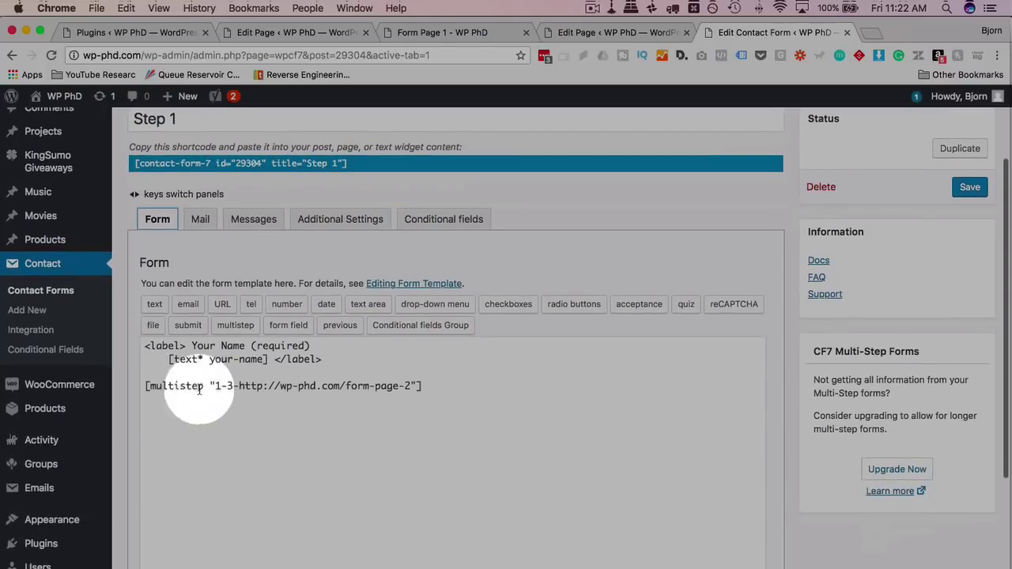
{"action": "left_click", "coordinate": [456, 388]}
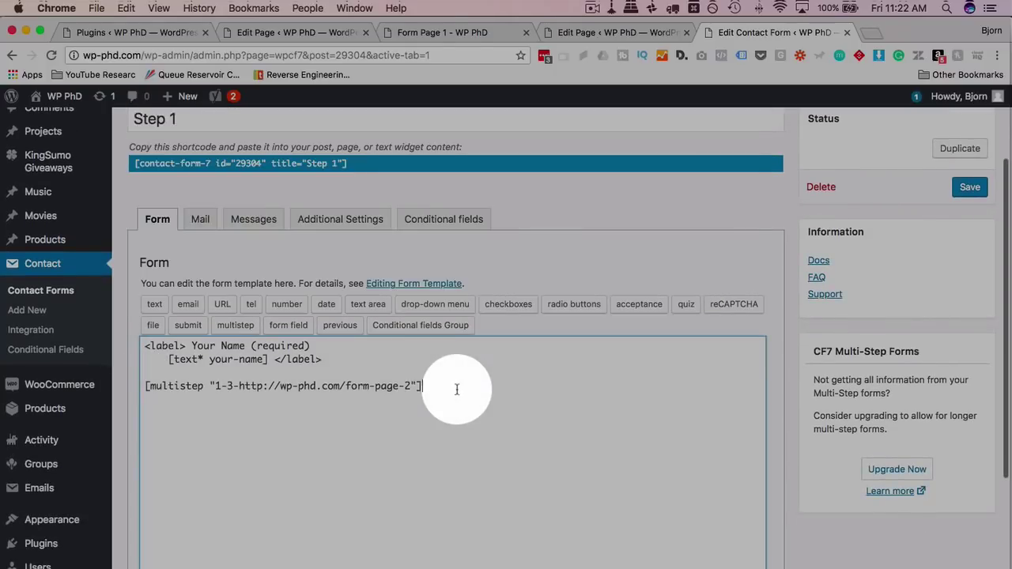
{"action": "key", "text": "Return"}
{"action": "key", "text": "Return"}
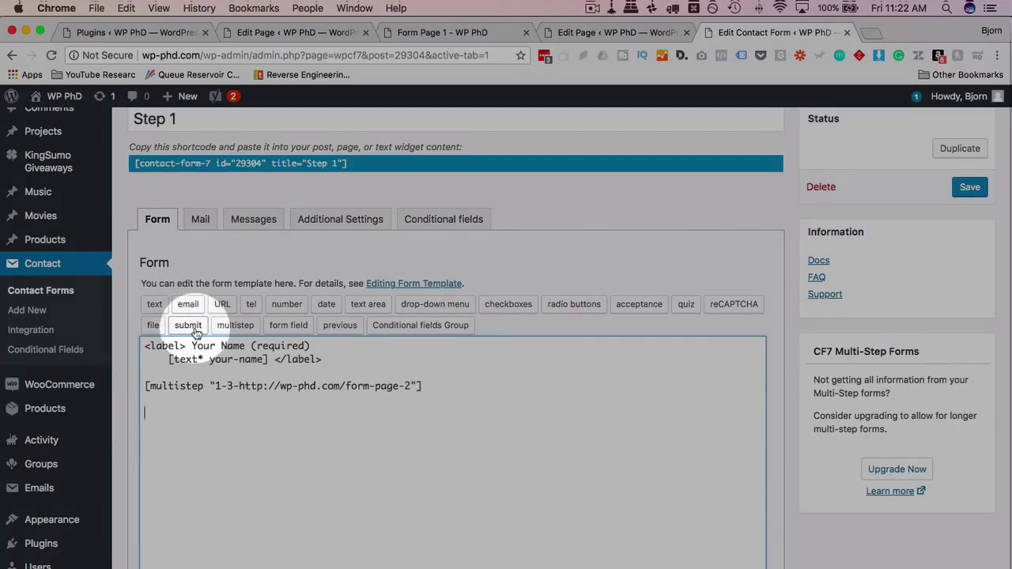
{"action": "left_click", "coordinate": [197, 332]}
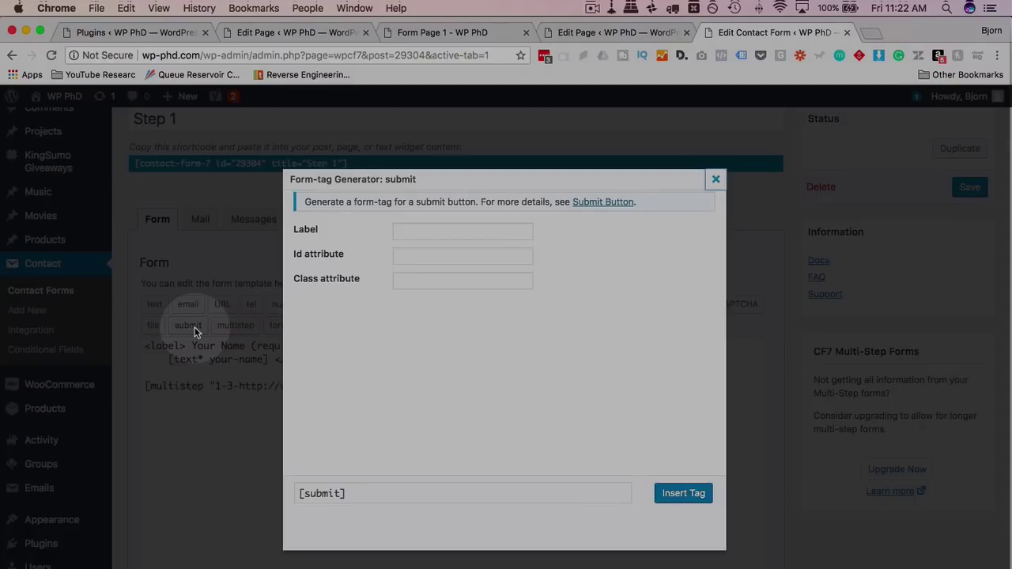
{"action": "left_click", "coordinate": [466, 233]}
{"action": "type", "text": "next"}
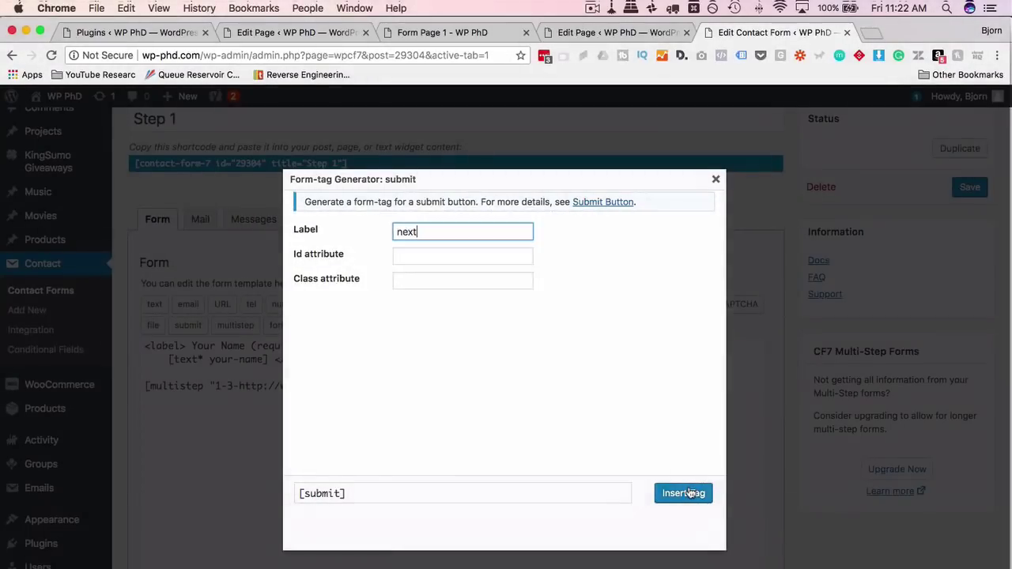
{"action": "left_click", "coordinate": [683, 493]}
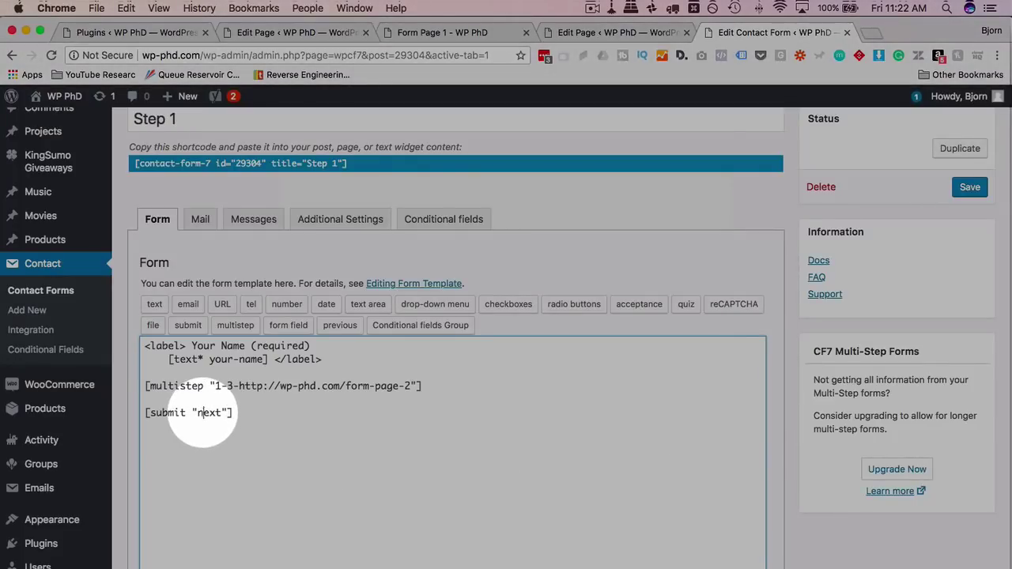
{"action": "left_click", "coordinate": [969, 187]}
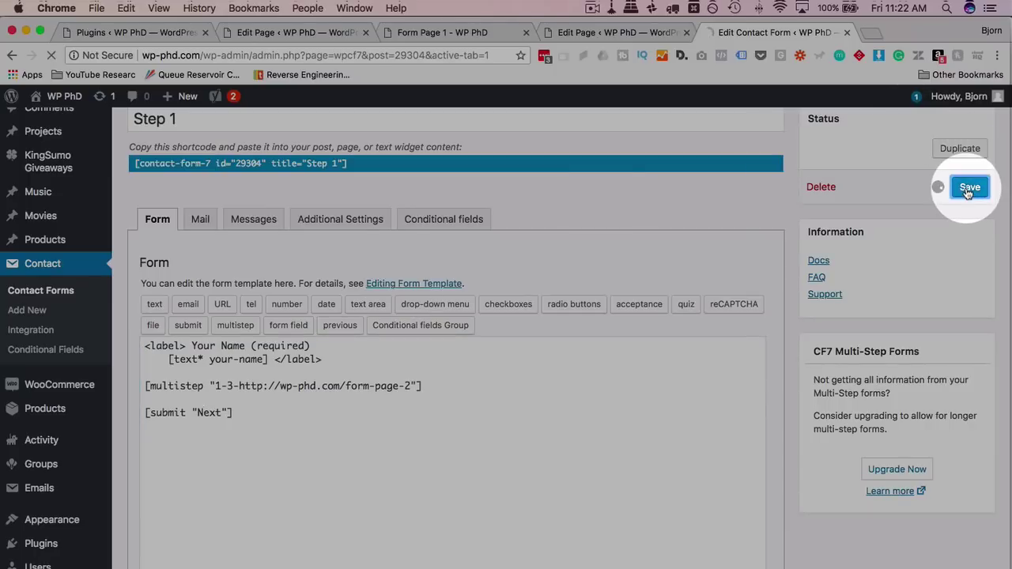
Reload live Form Page 1, enter a name, and submit it to reach Form Page 2.
{"action": "left_click", "coordinate": [403, 31]}
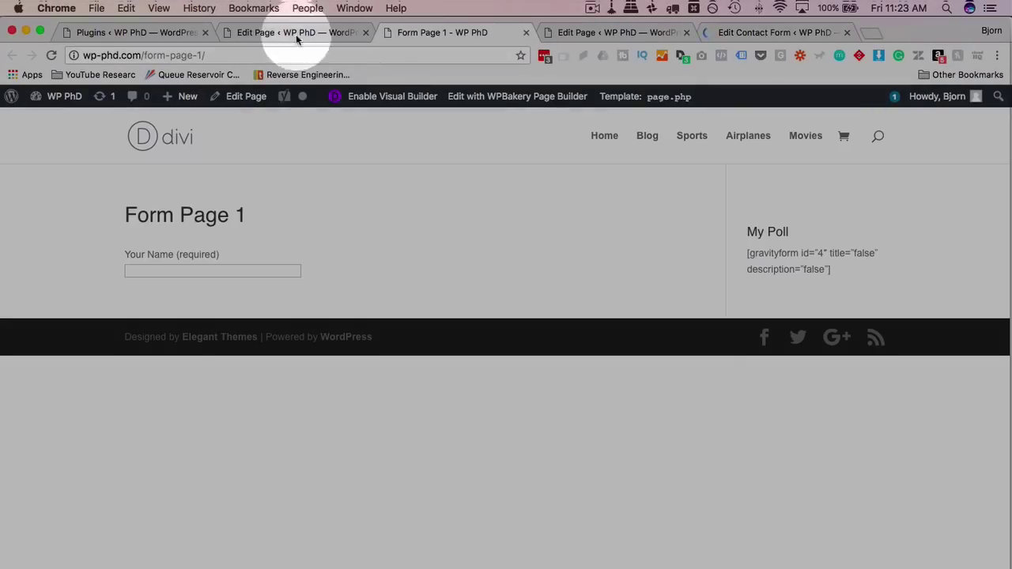
{"action": "left_click", "coordinate": [51, 55]}
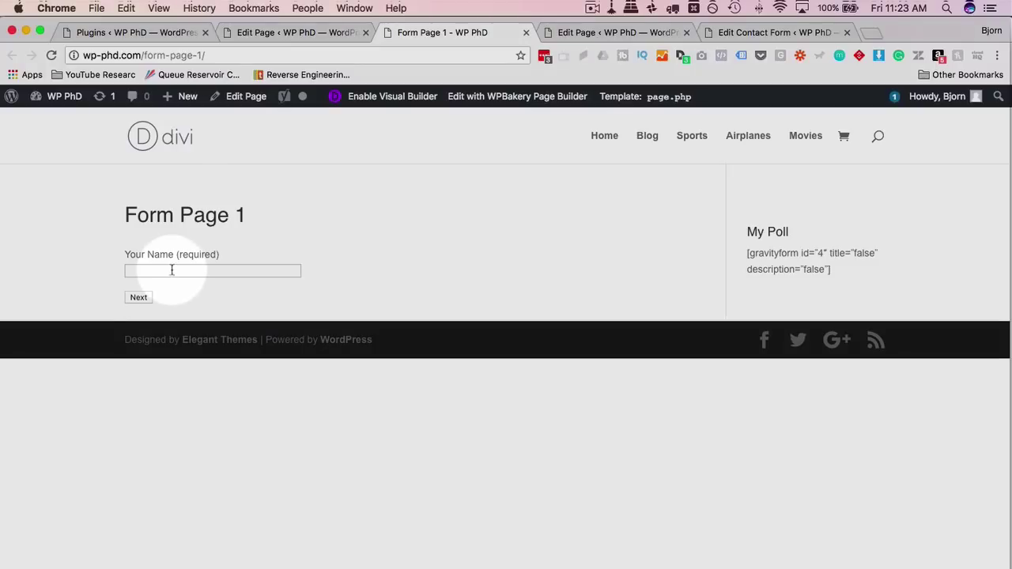
{"action": "left_click", "coordinate": [173, 270]}
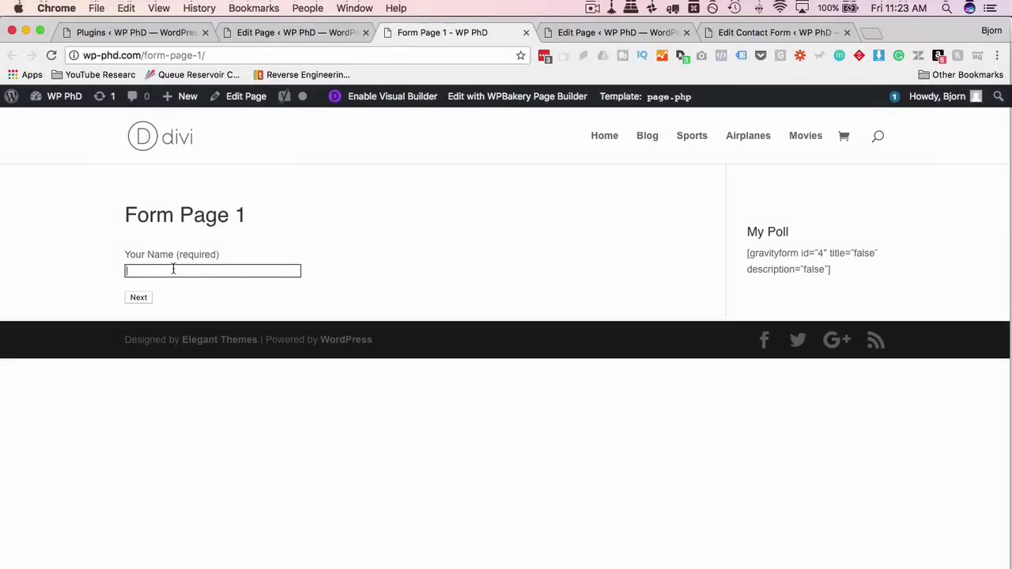
{"action": "type", "text": "Bjr"}
{"action": "key", "text": "BackSpace"}
{"action": "type", "text": "orn"}
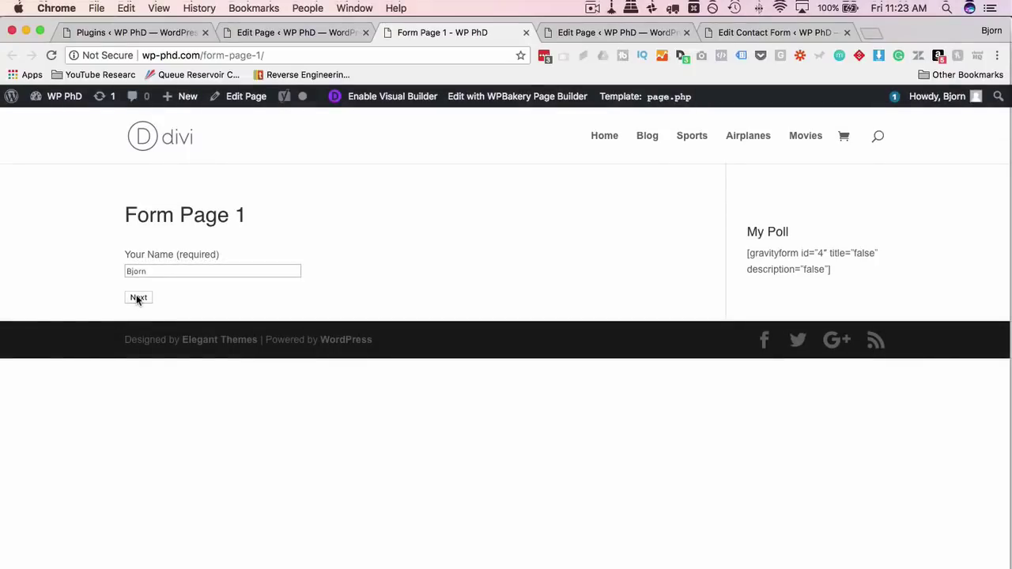
{"action": "left_click", "coordinate": [138, 297]}
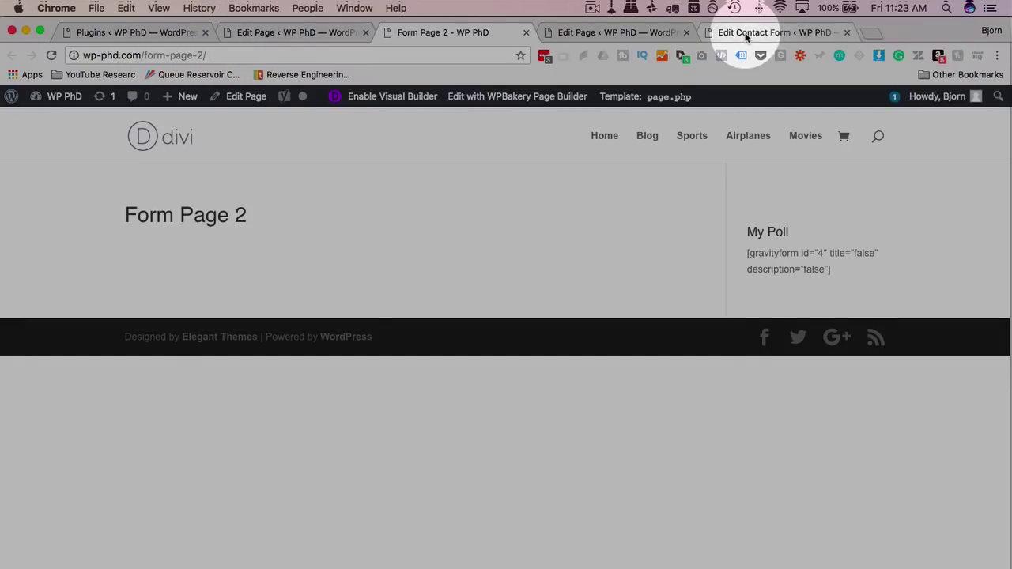
Create a new contact form titled 'Step 2'.
{"action": "left_click", "coordinate": [746, 33]}
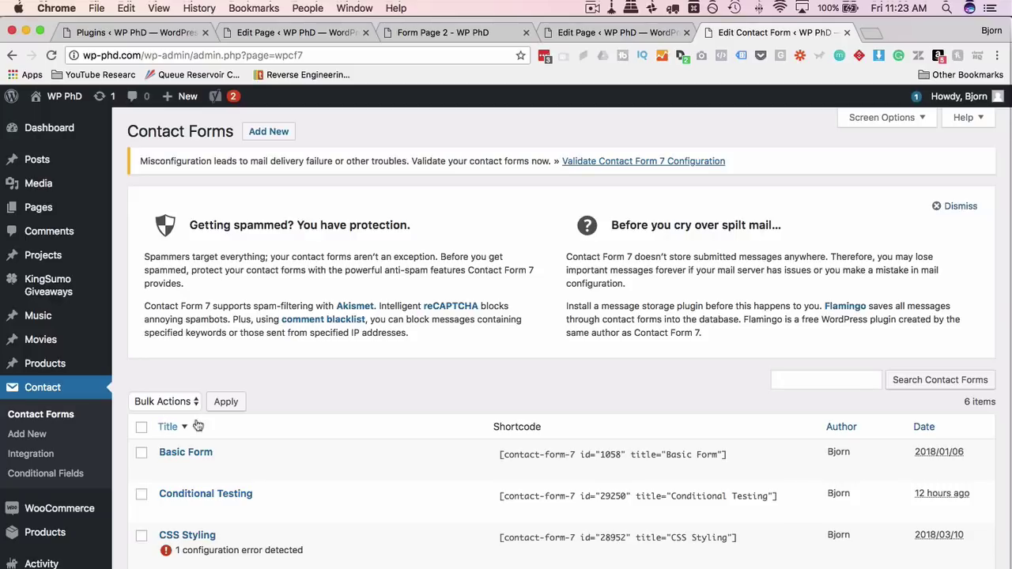
{"action": "scroll", "coordinate": [266, 374], "scroll_direction": "down", "scroll_amount": 3}
{"action": "scroll", "coordinate": [266, 374], "scroll_direction": "up", "scroll_amount": 1}
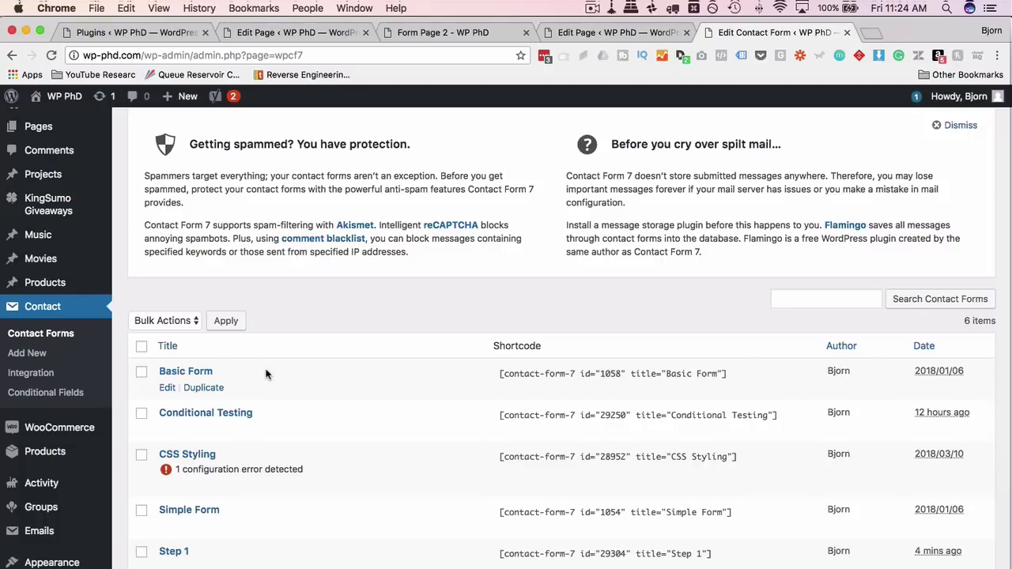
{"action": "scroll", "coordinate": [266, 374], "scroll_direction": "up", "scroll_amount": 3}
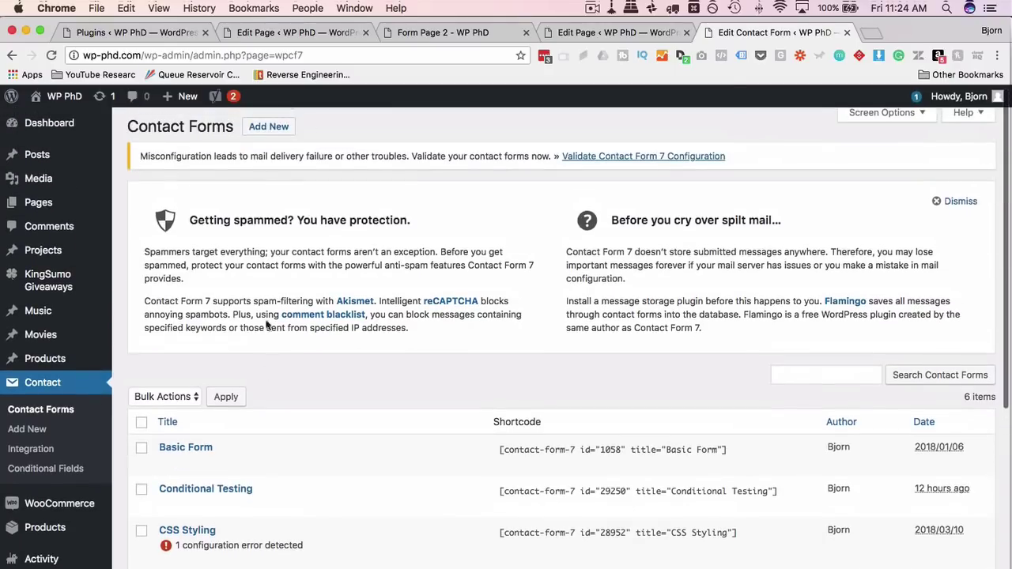
{"action": "left_click", "coordinate": [269, 129]}
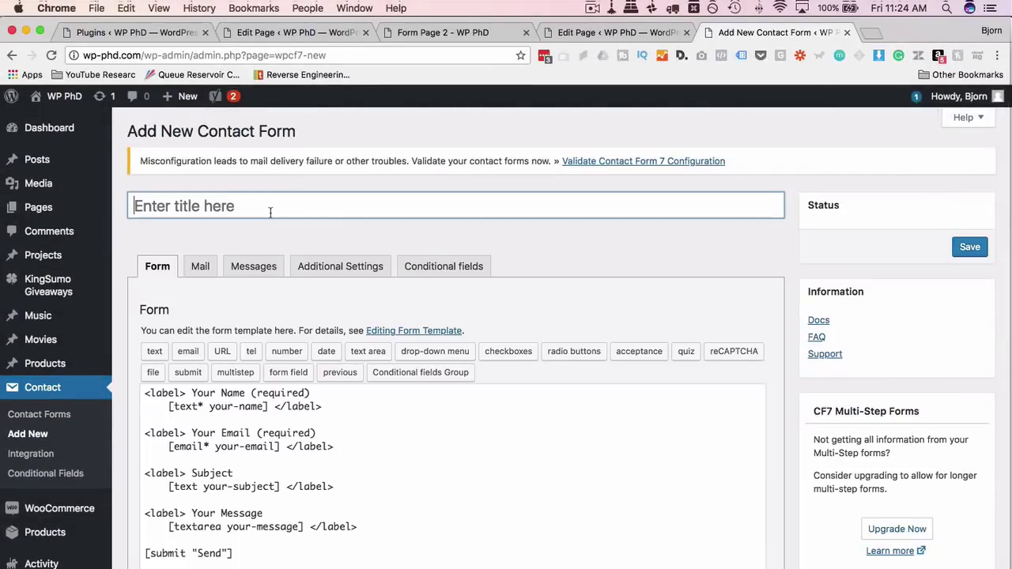
{"action": "left_click", "coordinate": [267, 210]}
{"action": "type", "text": "Step 2"}
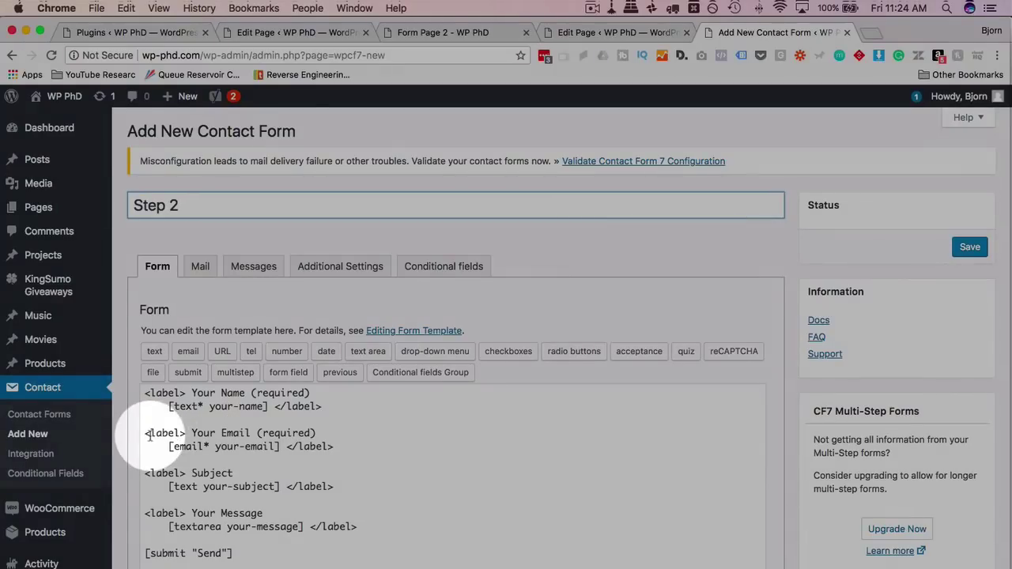
Delete the Your Name, Subject and Your Message blocks from the template.
{"action": "left_click", "coordinate": [145, 437]}
{"action": "left_click_drag", "start_coordinate": [144, 437], "coordinate": [143, 392]}
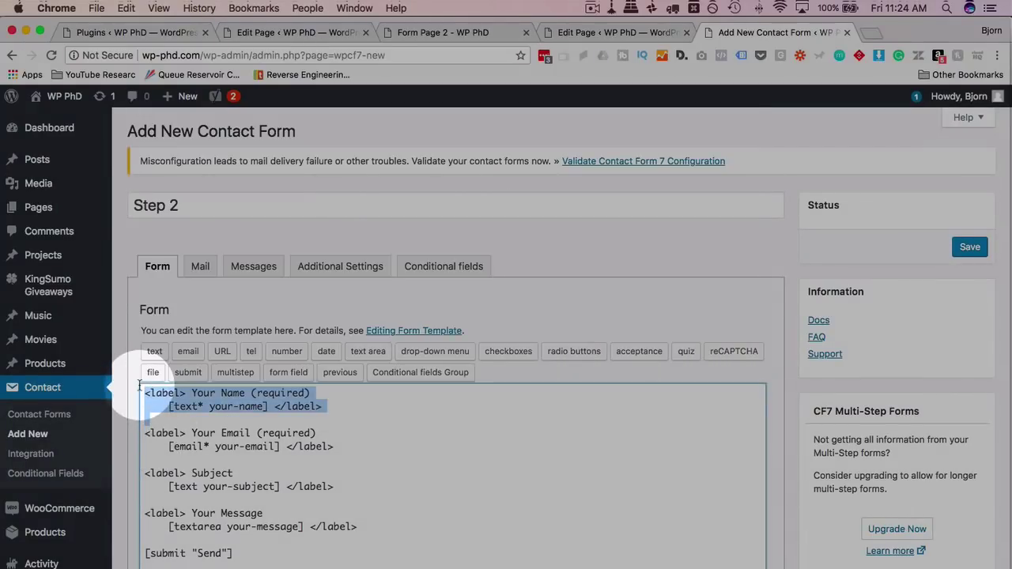
{"action": "key", "text": "BackSpace"}
{"action": "left_click_drag", "start_coordinate": [145, 434], "coordinate": [391, 483]}
{"action": "key", "text": "BackSpace"}
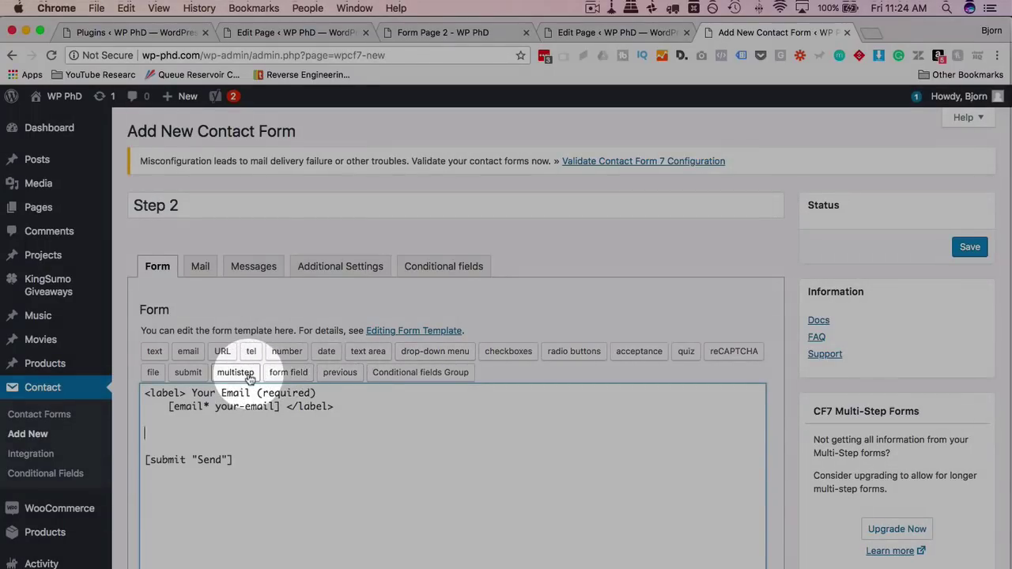
{"action": "left_click", "coordinate": [248, 373]}
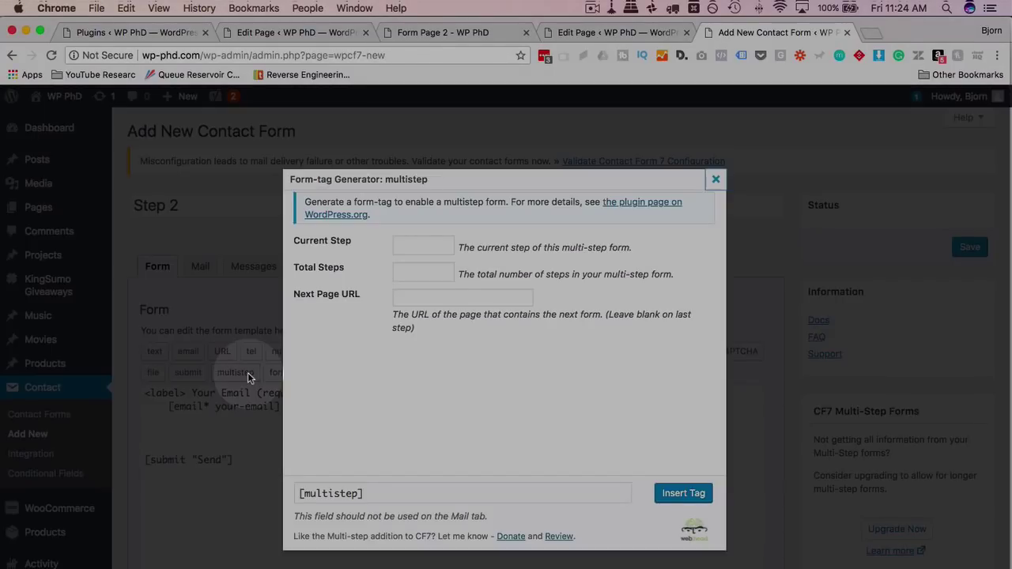
{"action": "left_click", "coordinate": [413, 247]}
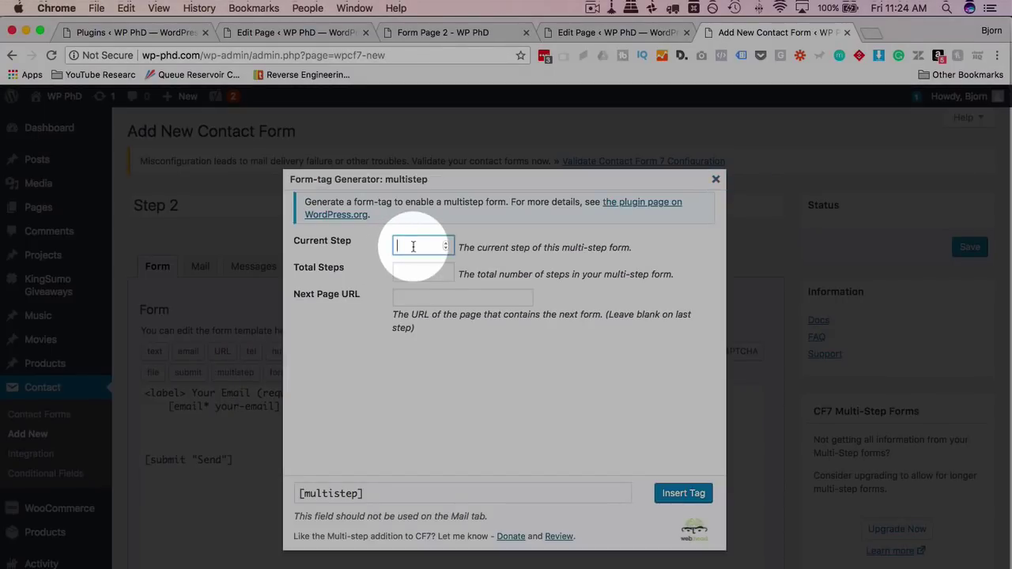
{"action": "type", "text": "2"}
{"action": "key", "text": "Tab"}
{"action": "key", "text": "Tab"}
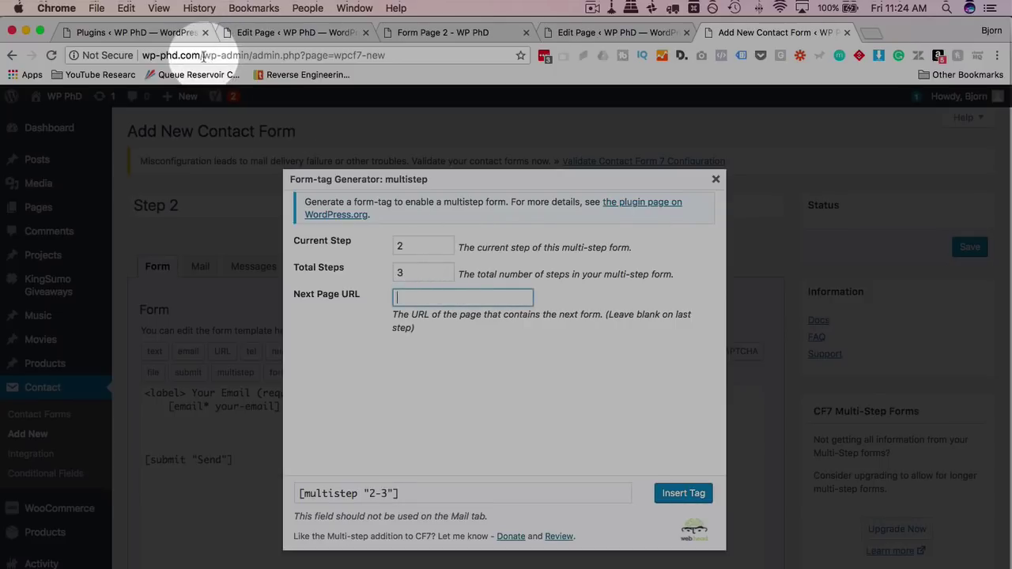
{"action": "left_click_drag", "start_coordinate": [142, 56], "coordinate": [202, 55]}
{"action": "key", "text": "ctrl+c"}
{"action": "left_click", "coordinate": [419, 298]}
{"action": "key", "text": "ctrl+v"}
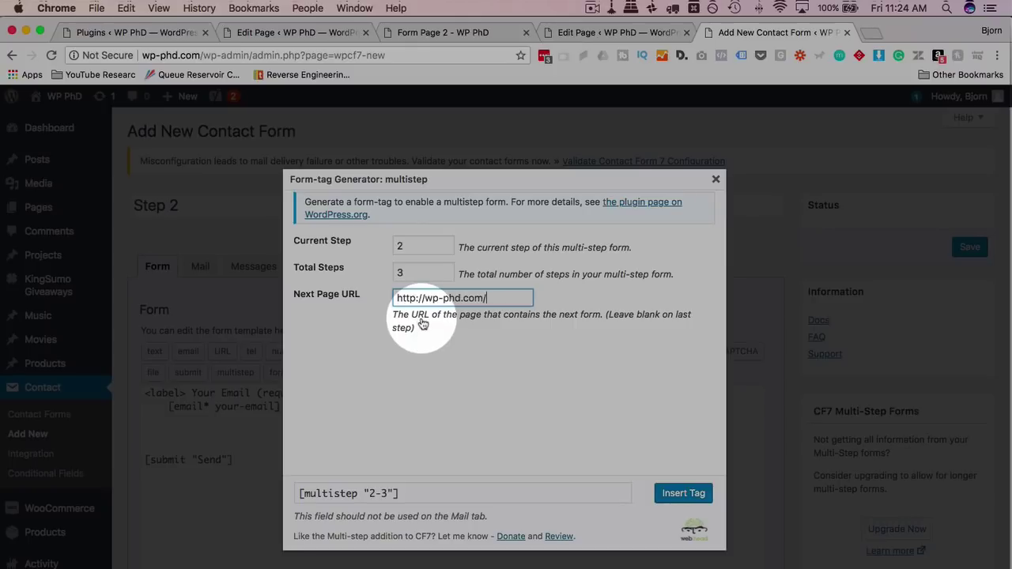
{"action": "type", "text": "form-pag"}
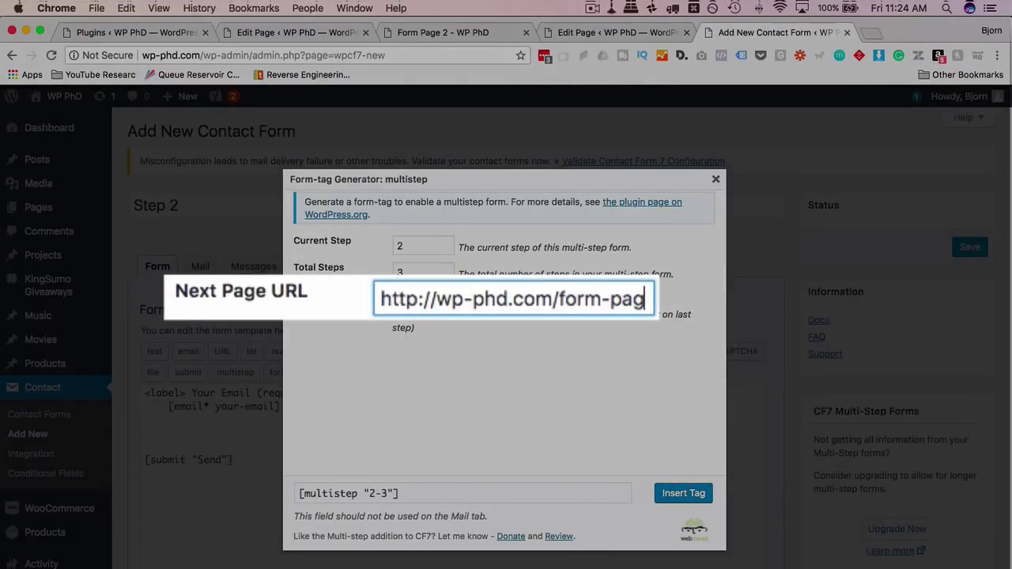
{"action": "type", "text": "e-3"}
{"action": "left_click", "coordinate": [680, 491]}
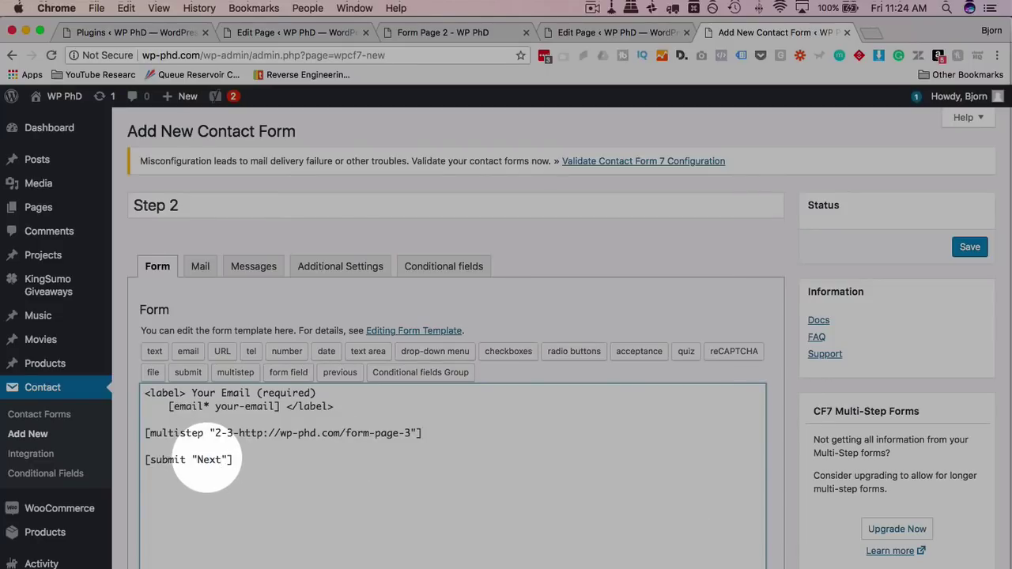
Remove the Reply-To additional header and the default mail message body, then save the form.
{"action": "left_click", "coordinate": [199, 267]}
{"action": "scroll", "coordinate": [242, 445], "scroll_direction": "down", "scroll_amount": 1}
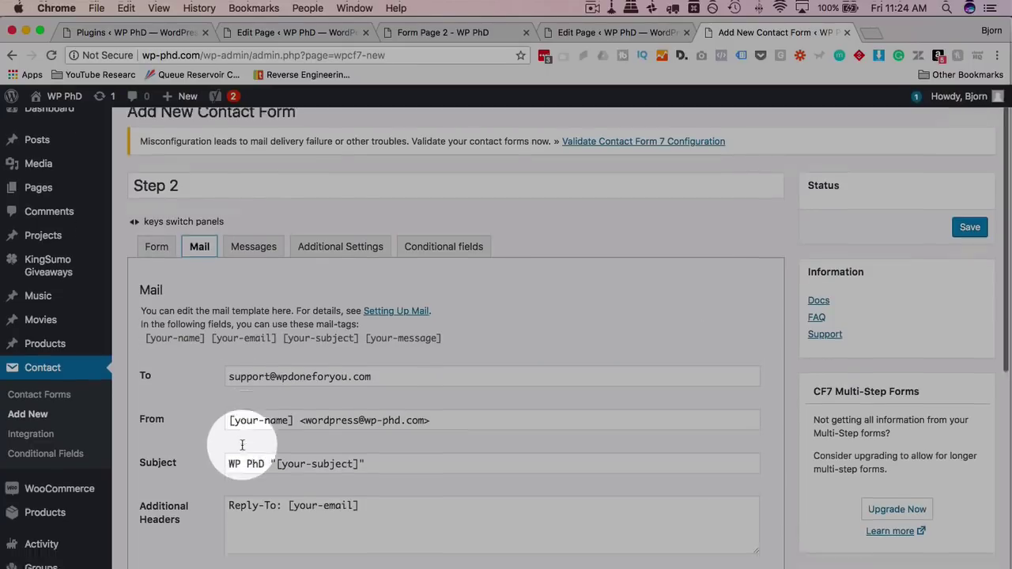
{"action": "scroll", "coordinate": [242, 443], "scroll_direction": "down", "scroll_amount": 3}
{"action": "left_click", "coordinate": [382, 408]}
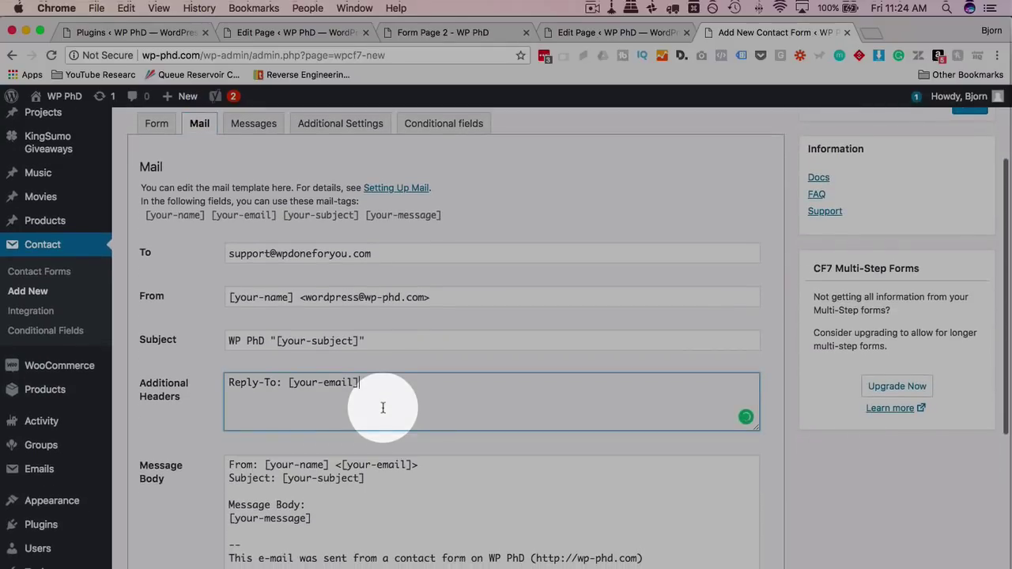
{"action": "left_click_drag", "start_coordinate": [383, 408], "coordinate": [222, 382]}
{"action": "key", "text": "BackSpace"}
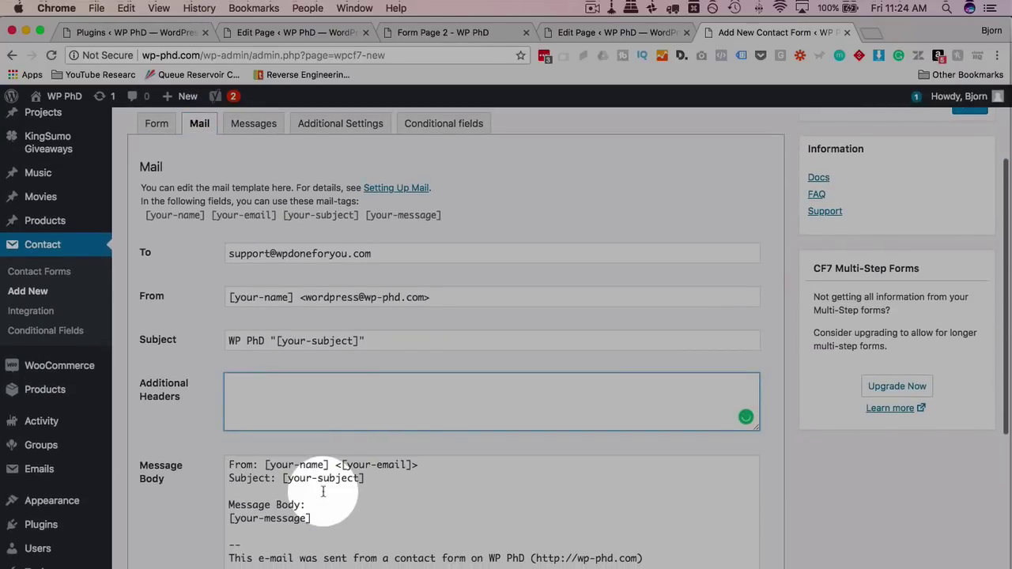
{"action": "scroll", "coordinate": [308, 451], "scroll_direction": "down", "scroll_amount": 1}
{"action": "left_click", "coordinate": [695, 517]}
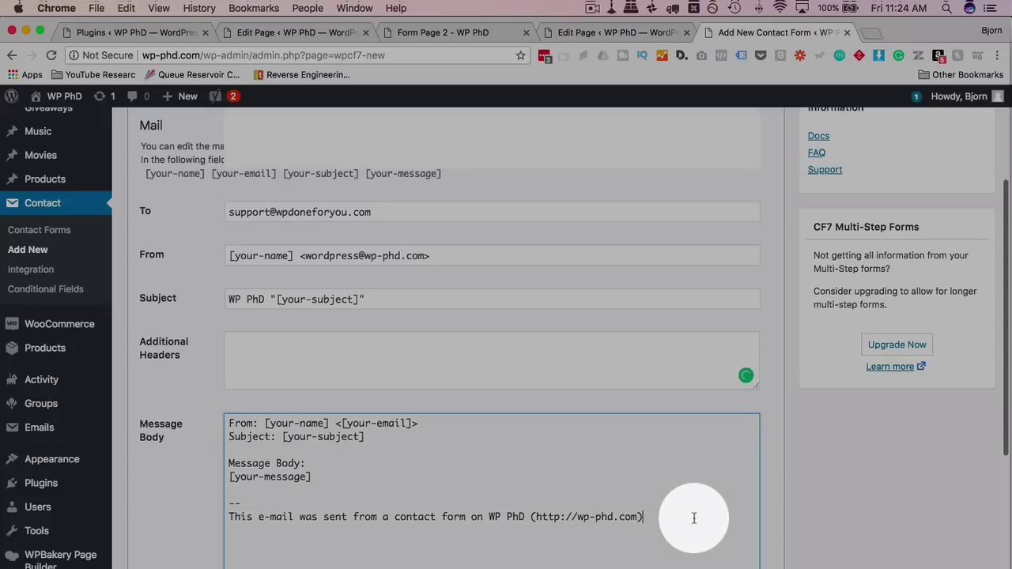
{"action": "key", "text": "super+a"}
{"action": "key", "text": "BackSpace"}
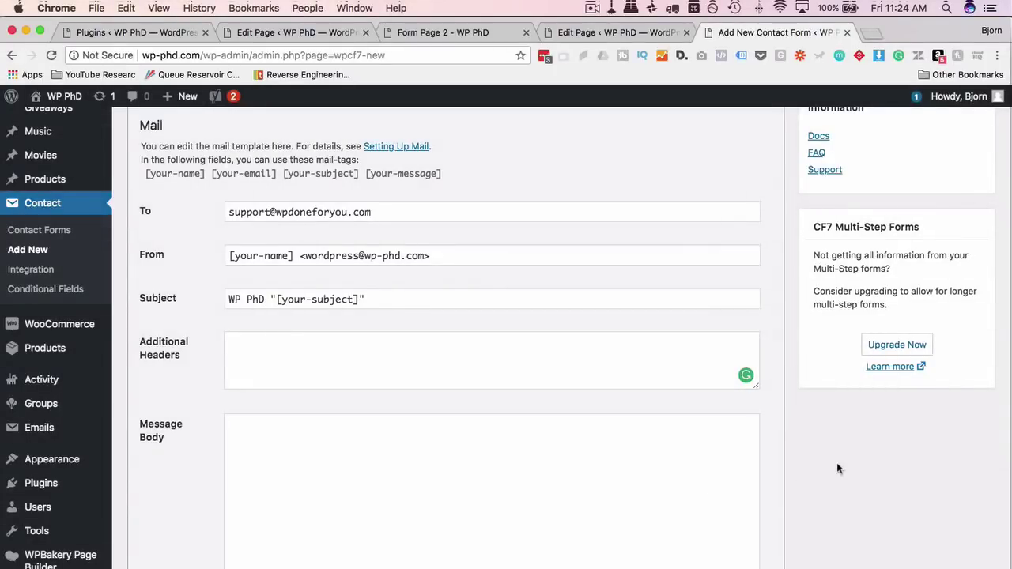
{"action": "scroll", "coordinate": [837, 462], "scroll_direction": "up", "scroll_amount": 5}
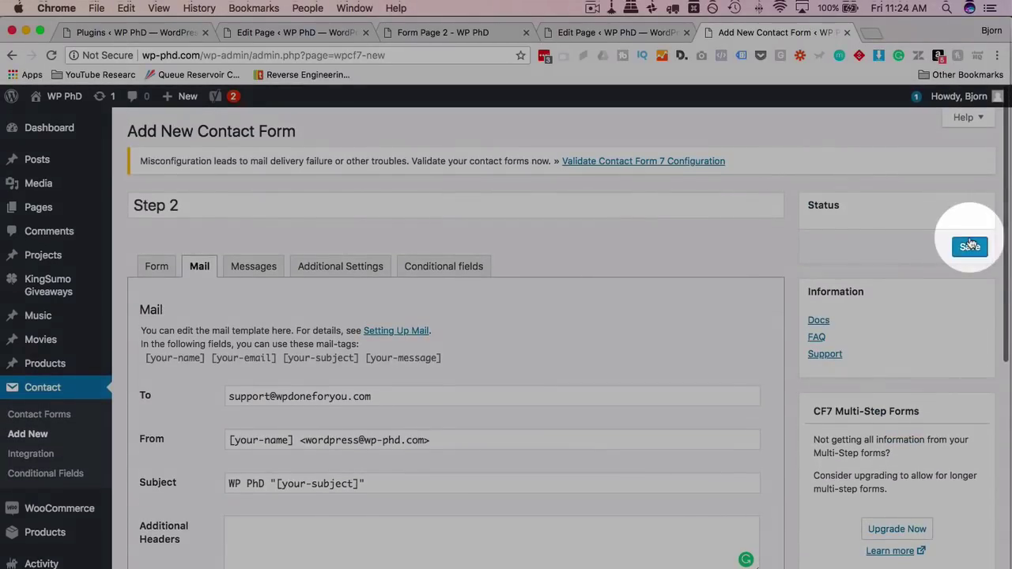
{"action": "left_click", "coordinate": [970, 246]}
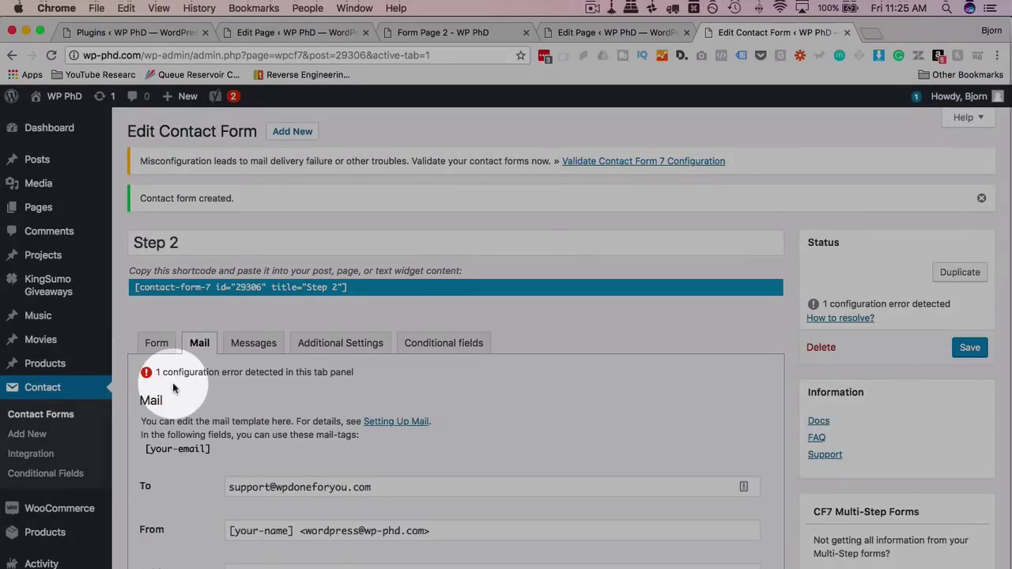
Enter the mail message body 'This is my messages.' and save the form again.
{"action": "scroll", "coordinate": [174, 356], "scroll_direction": "down", "scroll_amount": 5}
{"action": "scroll", "coordinate": [237, 376], "scroll_direction": "down", "scroll_amount": 2}
{"action": "left_click", "coordinate": [285, 364]}
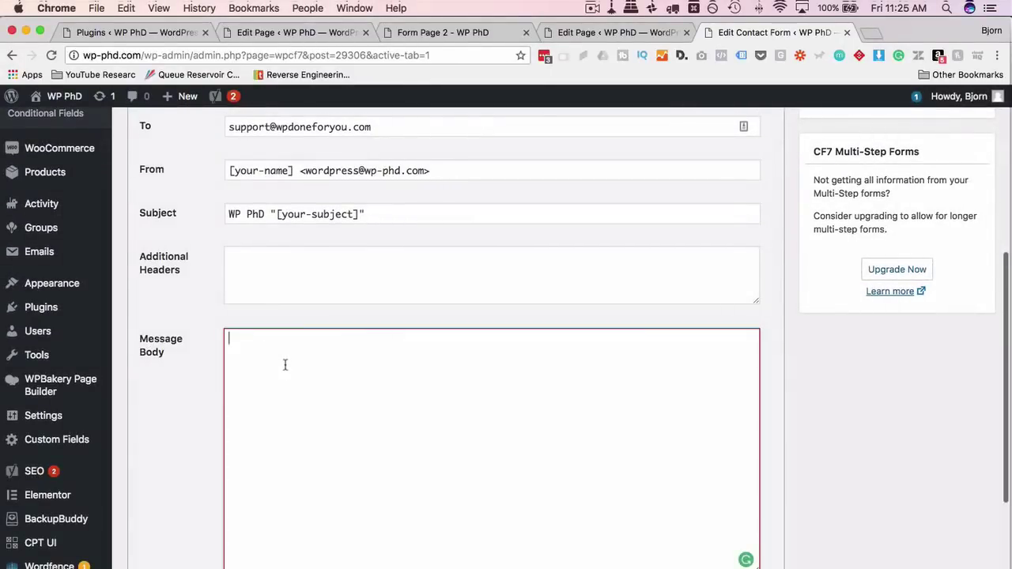
{"action": "type", "text": "This is my messages."}
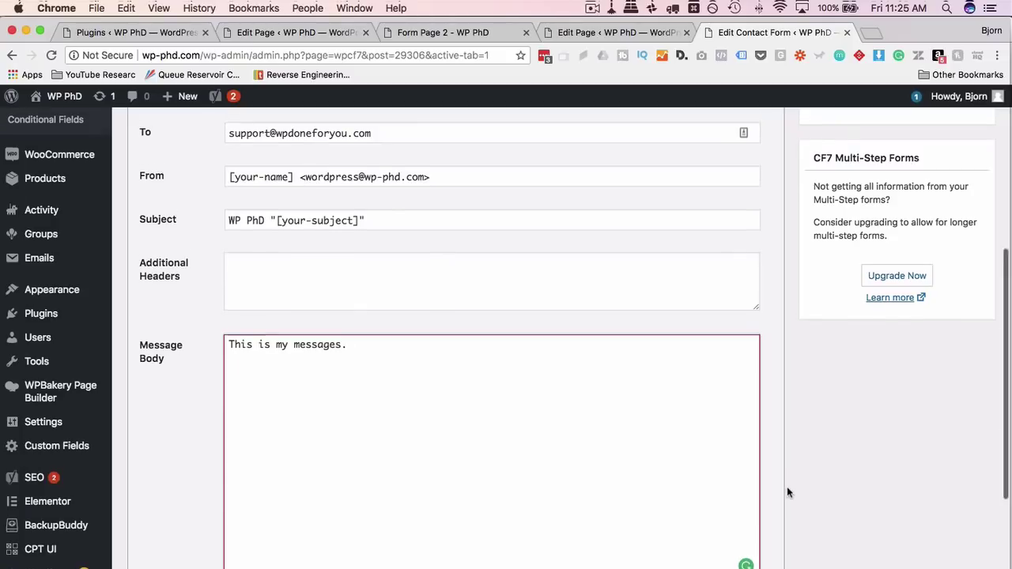
{"action": "scroll", "coordinate": [895, 219], "scroll_direction": "up", "scroll_amount": 8}
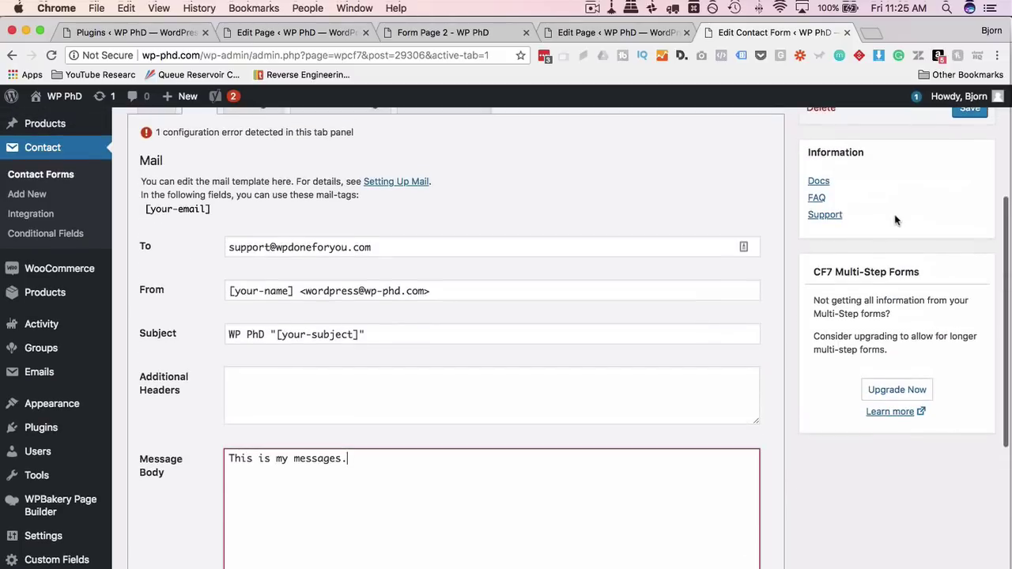
{"action": "left_click", "coordinate": [970, 246]}
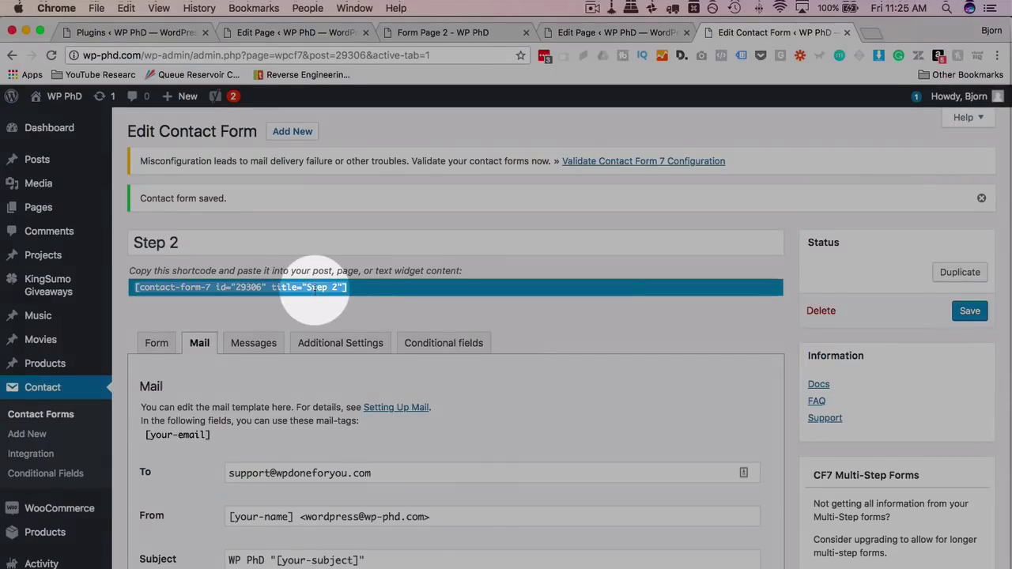
Copy the Step 2 shortcode into Form Page 2's content and update the page.
{"action": "right_click", "coordinate": [317, 288]}
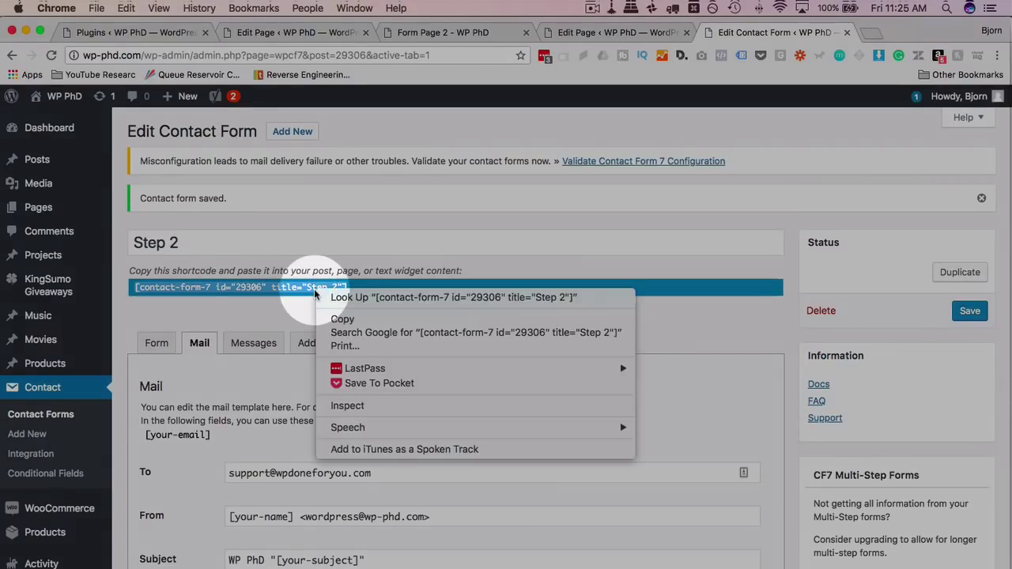
{"action": "left_click", "coordinate": [347, 321]}
{"action": "left_click", "coordinate": [453, 36]}
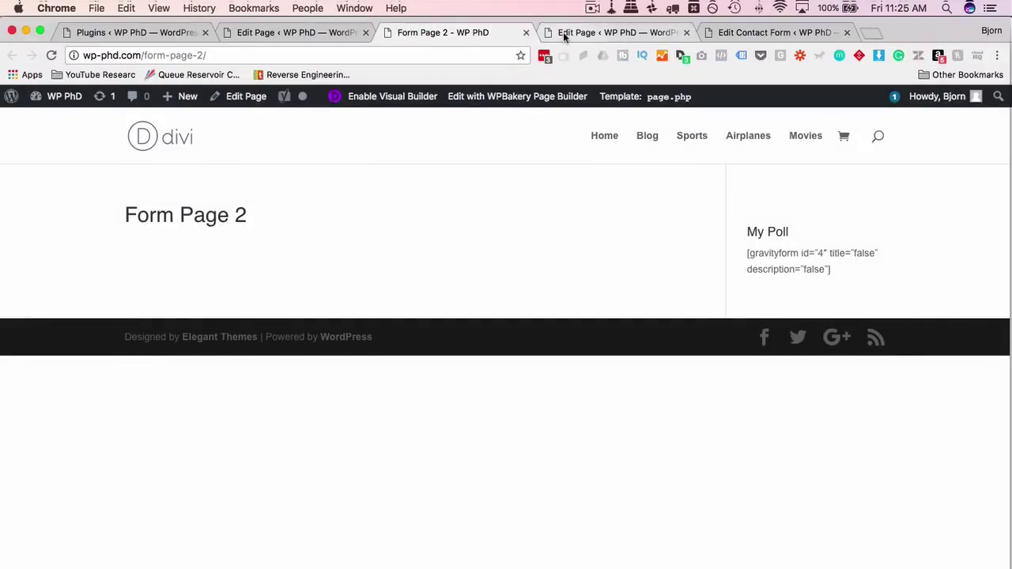
{"action": "left_click", "coordinate": [563, 32]}
{"action": "right_click", "coordinate": [226, 540]}
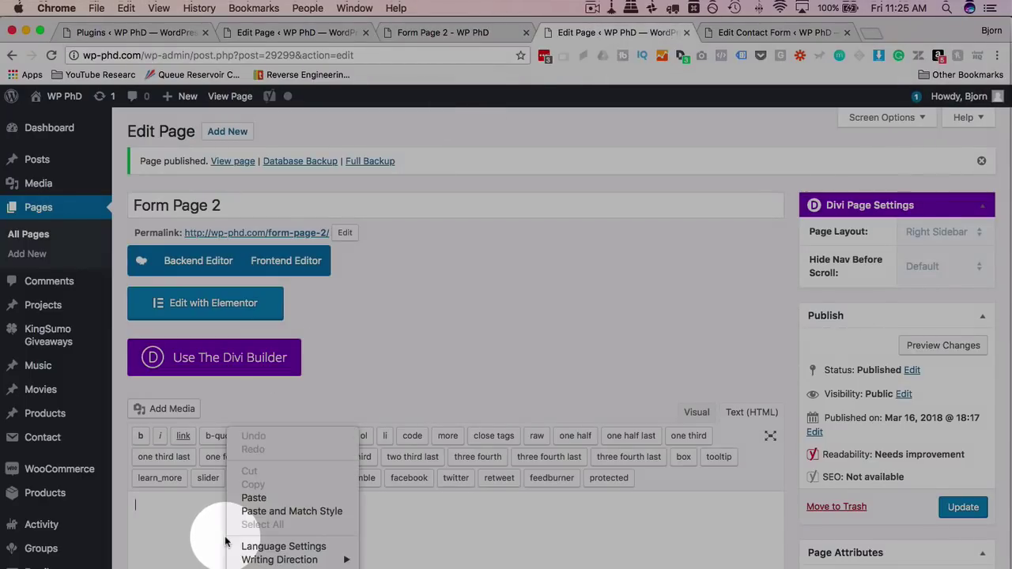
{"action": "left_click", "coordinate": [257, 498]}
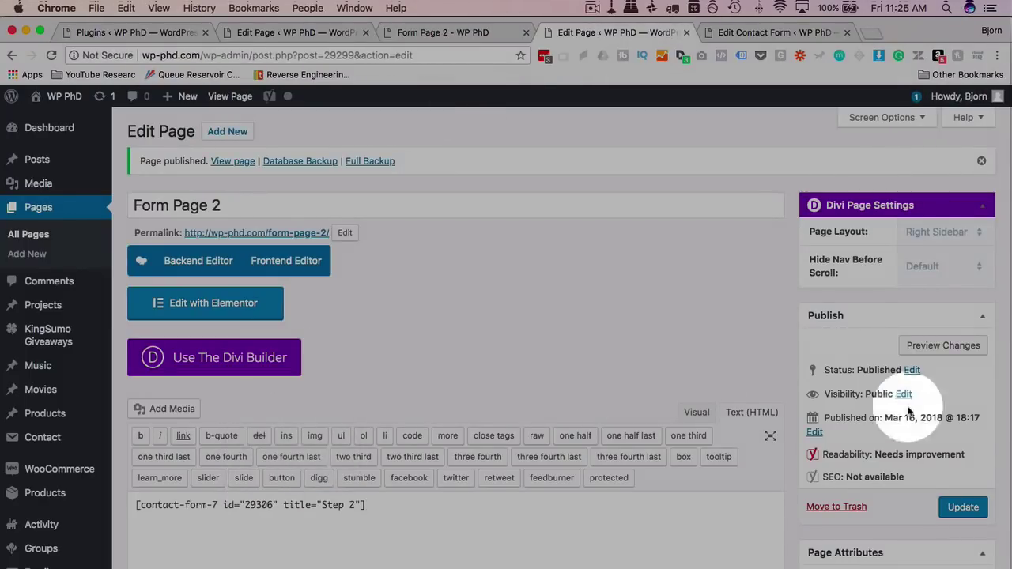
{"action": "left_click", "coordinate": [959, 504]}
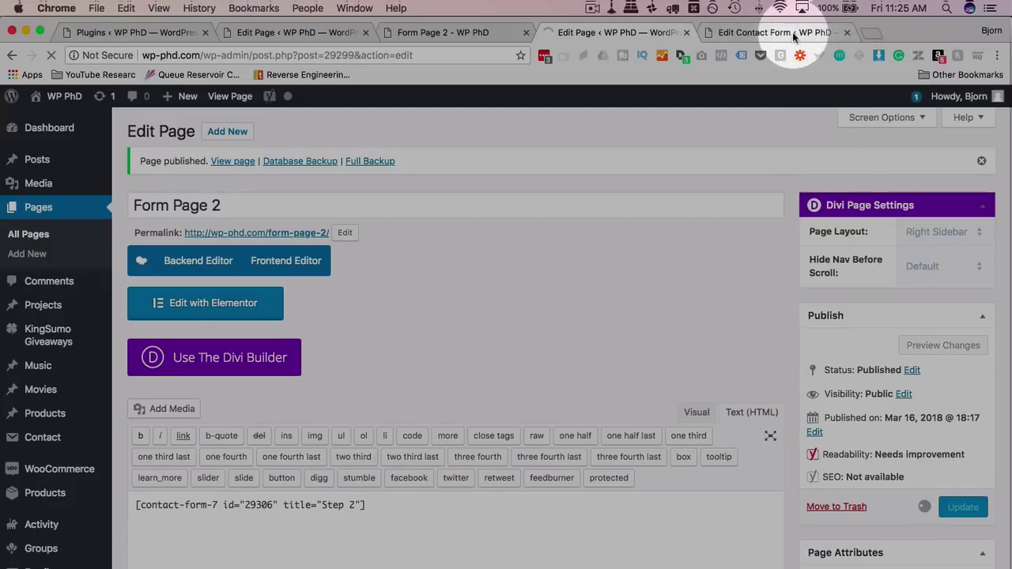
{"action": "left_click", "coordinate": [793, 33]}
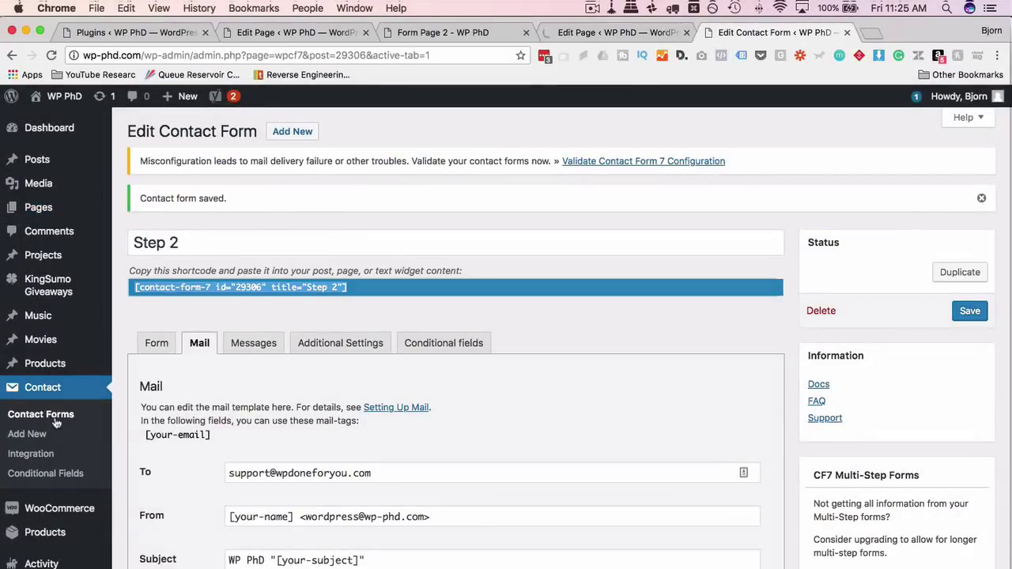
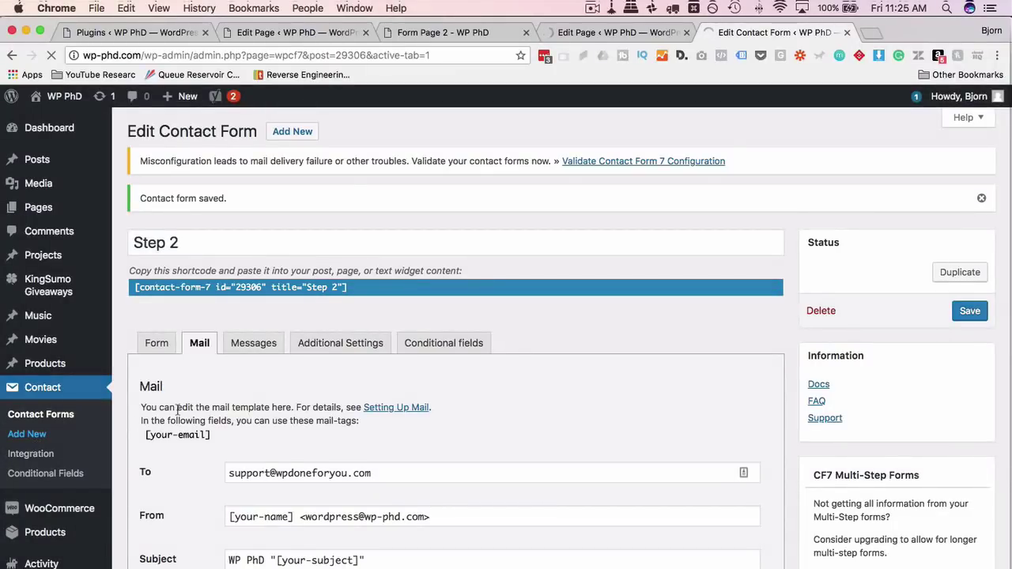
Enter 'Step 3' as the title of the new contact form.
{"action": "type", "text": "Step 3"}
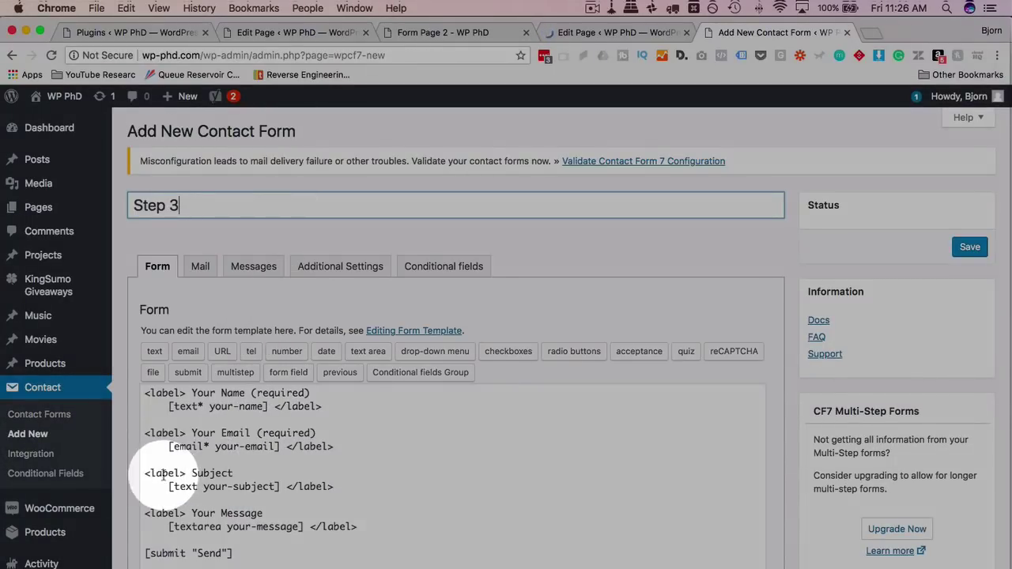
Delete the Name, Email and Your Message field blocks so only Subject remains.
{"action": "left_click_drag", "start_coordinate": [145, 473], "coordinate": [144, 393]}
{"action": "key", "text": "BackSpace"}
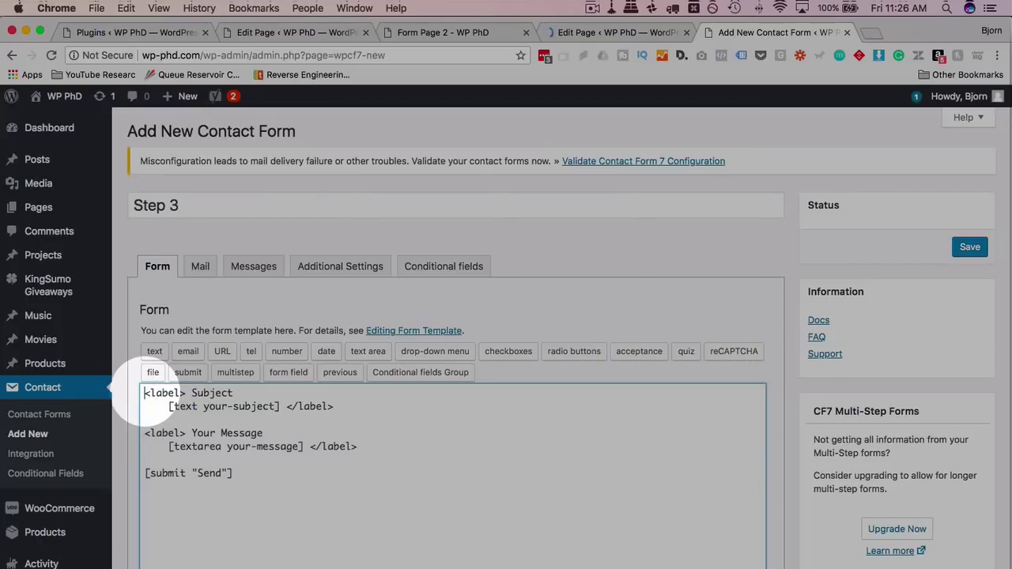
{"action": "left_click_drag", "start_coordinate": [144, 433], "coordinate": [377, 448]}
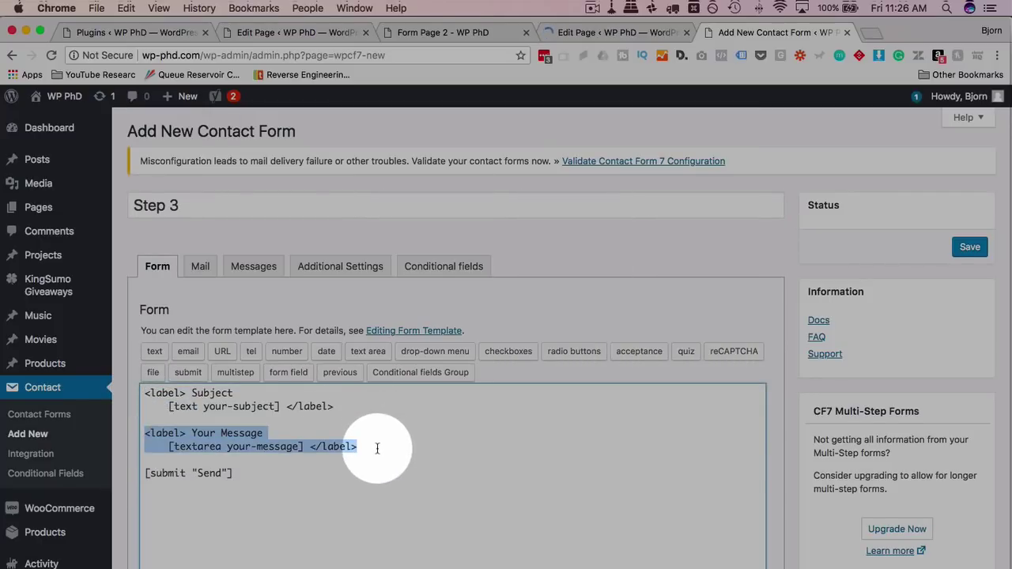
{"action": "key", "text": "BackSpace"}
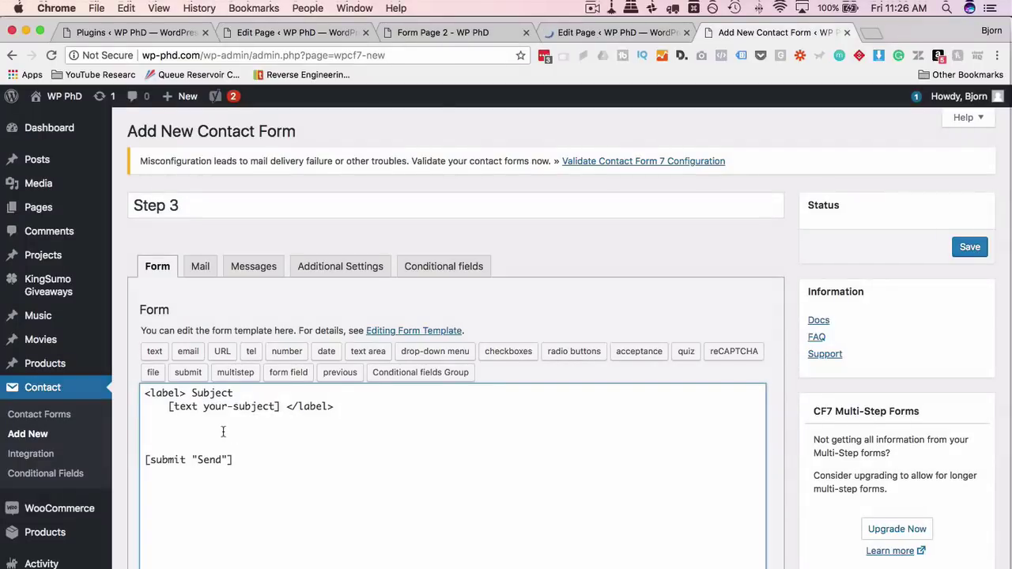
Insert a multistep tag above Send for step 3 of 3, leaving the next-page URL blank.
{"action": "double_click", "coordinate": [210, 461]}
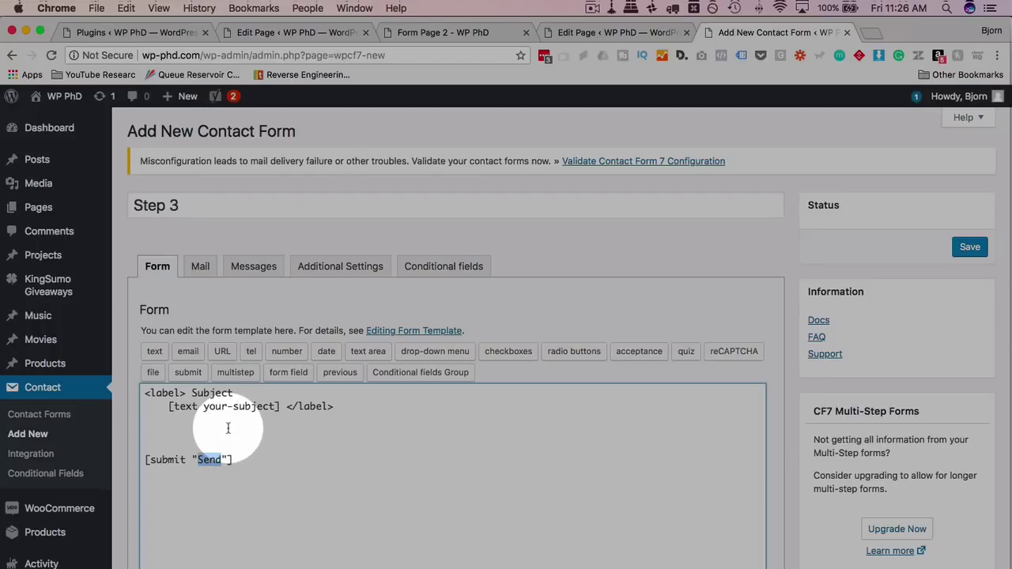
{"action": "left_click", "coordinate": [228, 429]}
{"action": "left_click", "coordinate": [236, 372]}
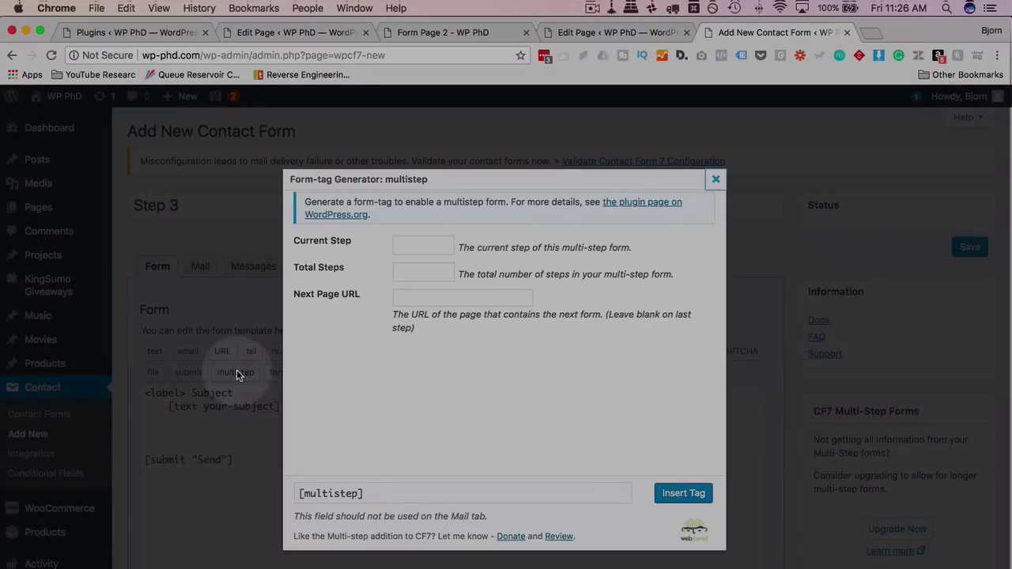
{"action": "left_click", "coordinate": [436, 246]}
{"action": "type", "text": "3"}
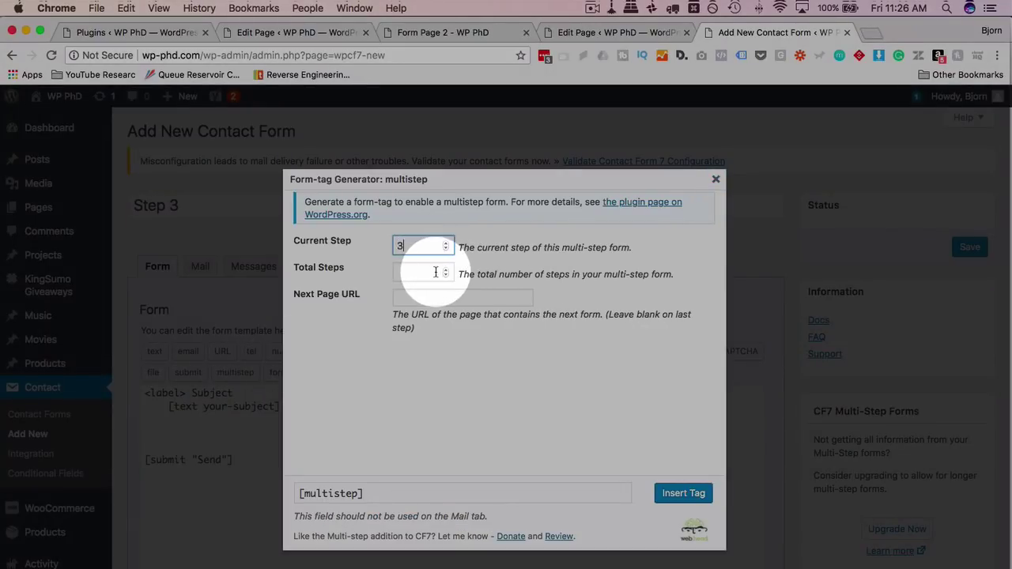
{"action": "left_click", "coordinate": [435, 272]}
{"action": "left_click", "coordinate": [436, 295]}
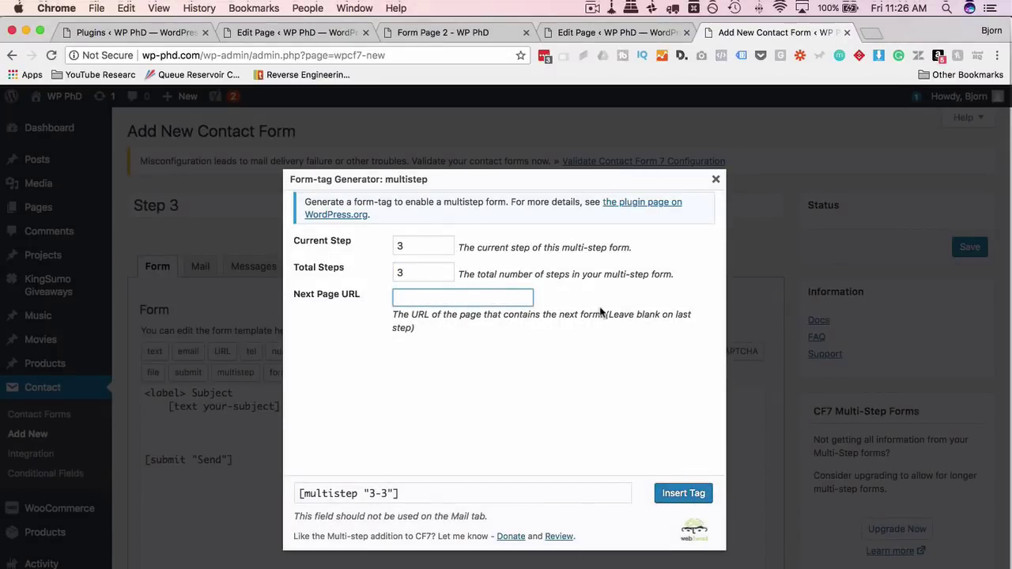
{"action": "left_click", "coordinate": [607, 320]}
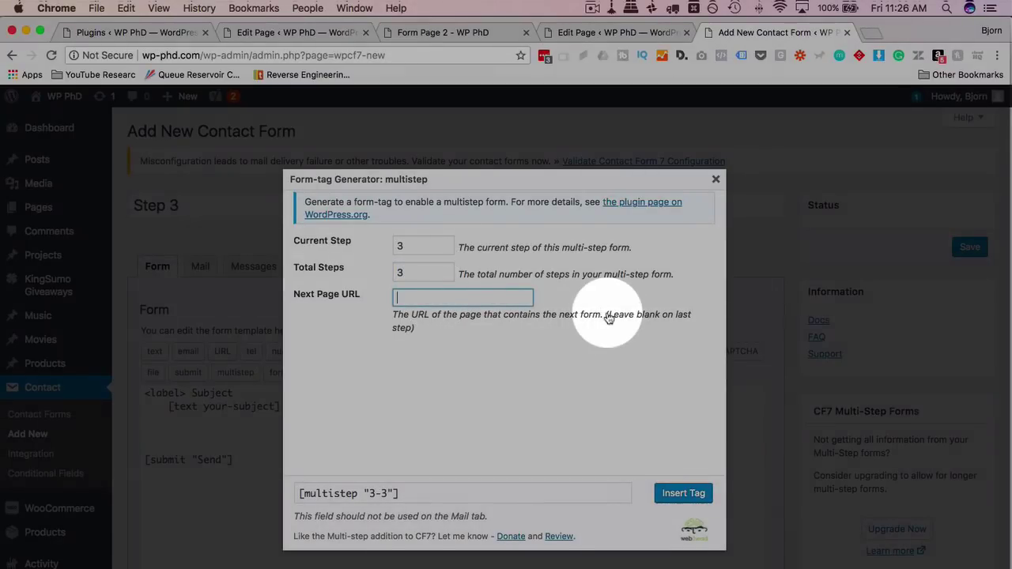
{"action": "left_click_drag", "start_coordinate": [608, 320], "coordinate": [610, 332]}
{"action": "left_click", "coordinate": [680, 492]}
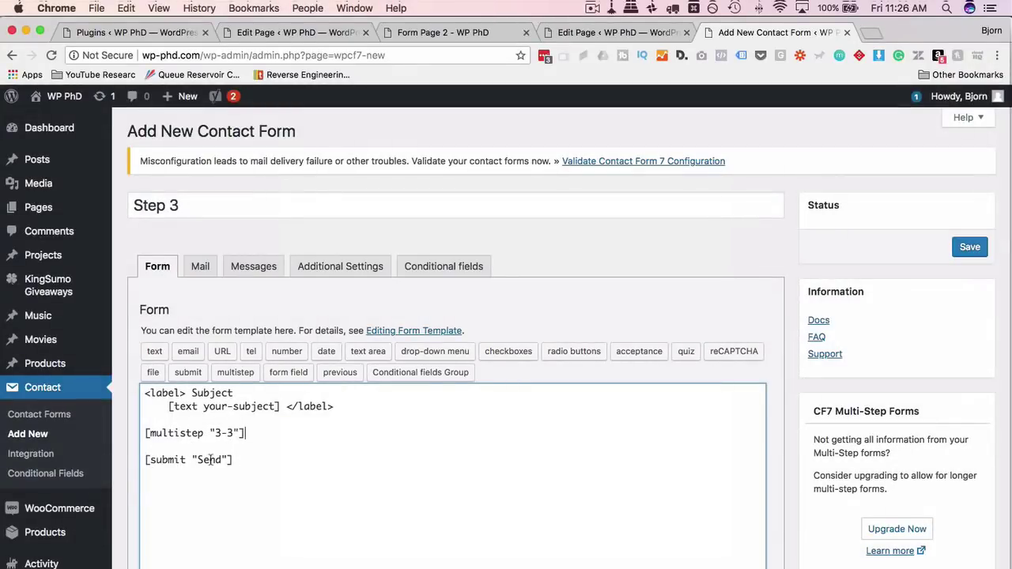
On the Mail tab, replace the To recipient with the site owner's e-mail address.
{"action": "double_click", "coordinate": [210, 463]}
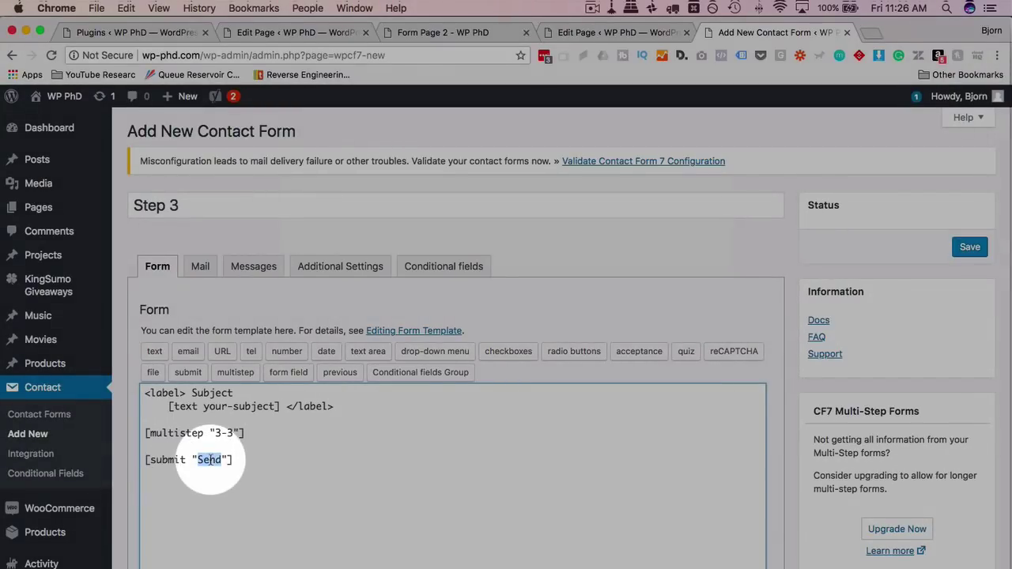
{"action": "left_click", "coordinate": [200, 267]}
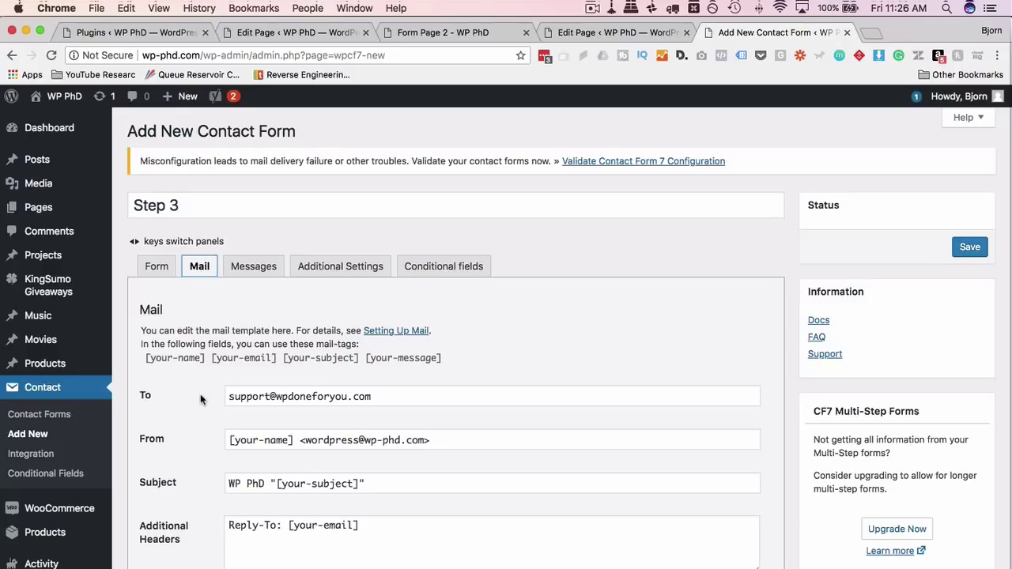
{"action": "scroll", "coordinate": [200, 394], "scroll_direction": "down", "scroll_amount": 2}
{"action": "left_click_drag", "start_coordinate": [293, 349], "coordinate": [226, 349]}
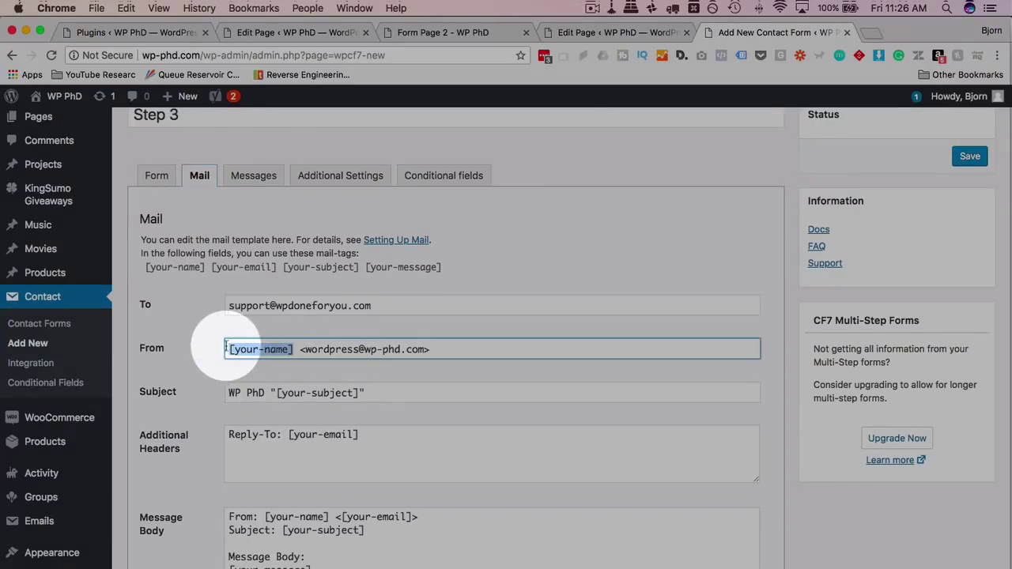
{"action": "scroll", "coordinate": [237, 344], "scroll_direction": "down", "scroll_amount": 1}
{"action": "left_click_drag", "start_coordinate": [276, 336], "coordinate": [360, 335]}
{"action": "left_click_drag", "start_coordinate": [361, 378], "coordinate": [287, 378]}
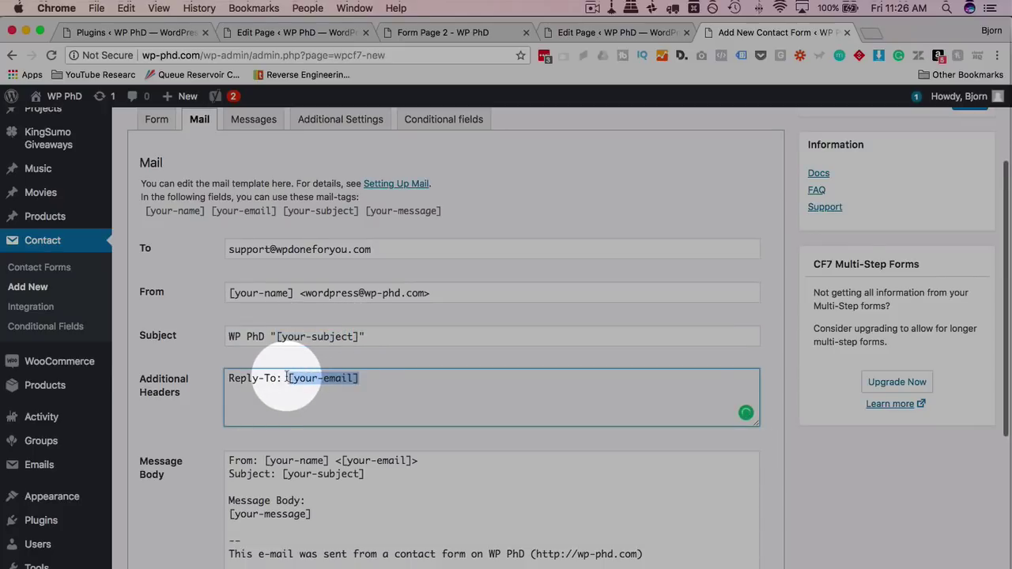
{"action": "left_click", "coordinate": [303, 251]}
{"action": "triple_click", "coordinate": [304, 250]}
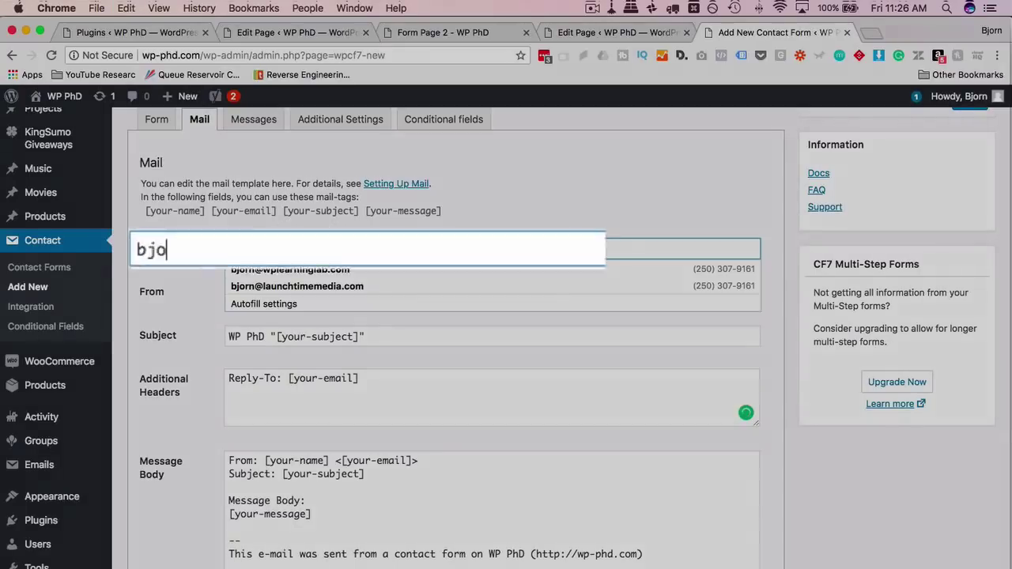
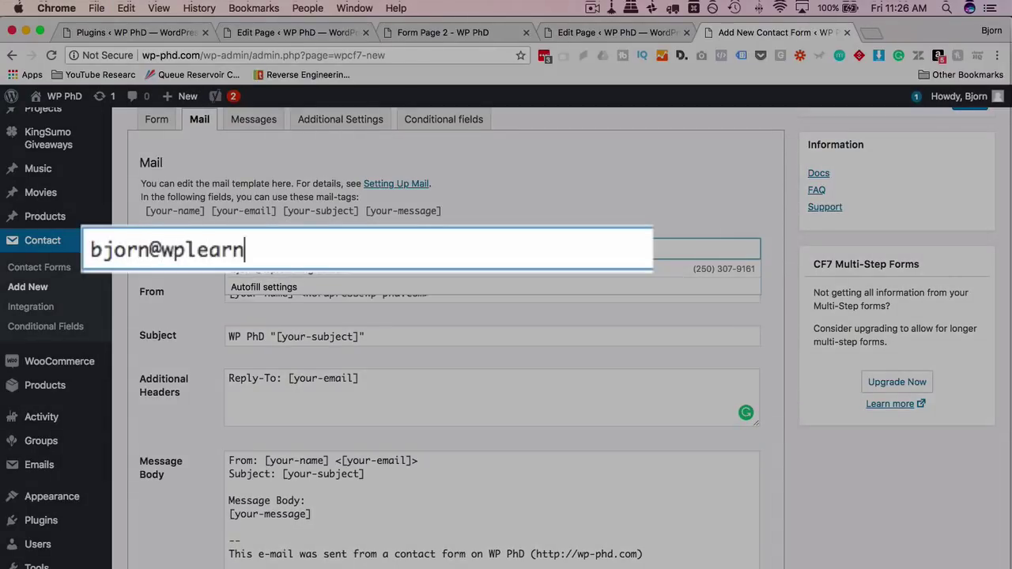
{"action": "key", "text": "Tab"}
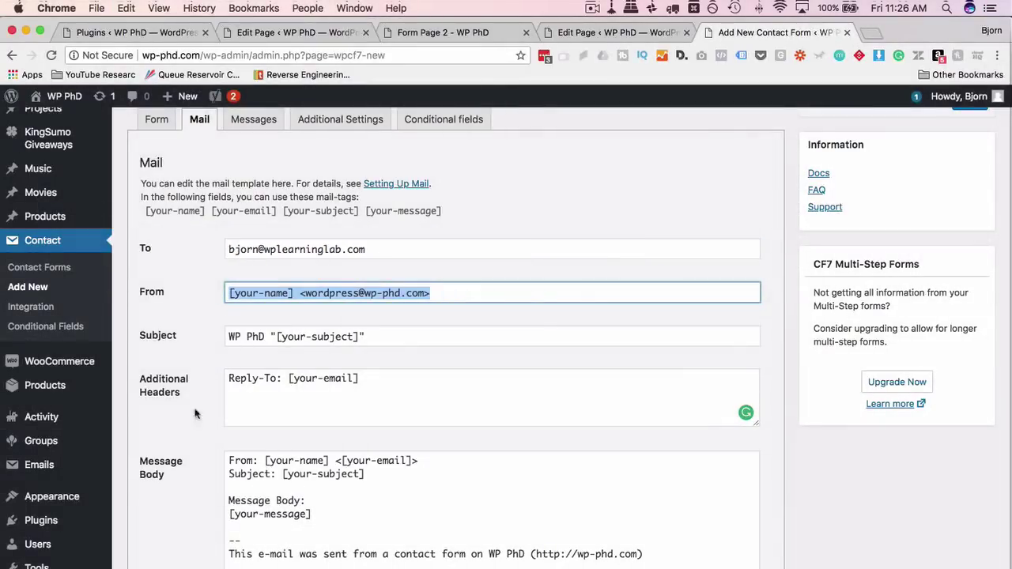
Remove the [your-message] tag from the Message Body.
{"action": "left_click", "coordinate": [185, 424]}
{"action": "scroll", "coordinate": [185, 424], "scroll_direction": "down", "scroll_amount": 3}
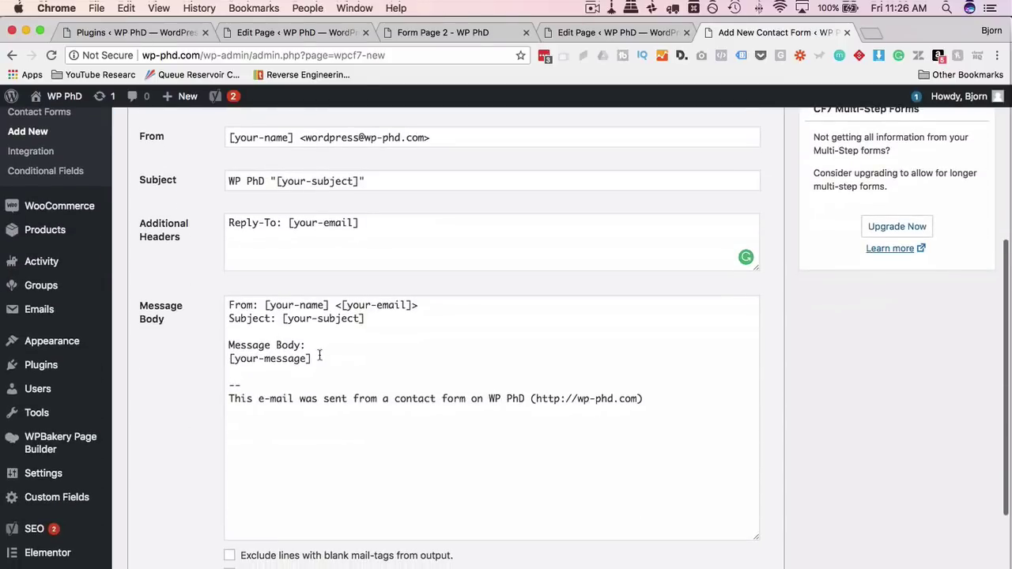
{"action": "left_click_drag", "start_coordinate": [320, 357], "coordinate": [189, 359]}
{"action": "key", "text": "BackSpace"}
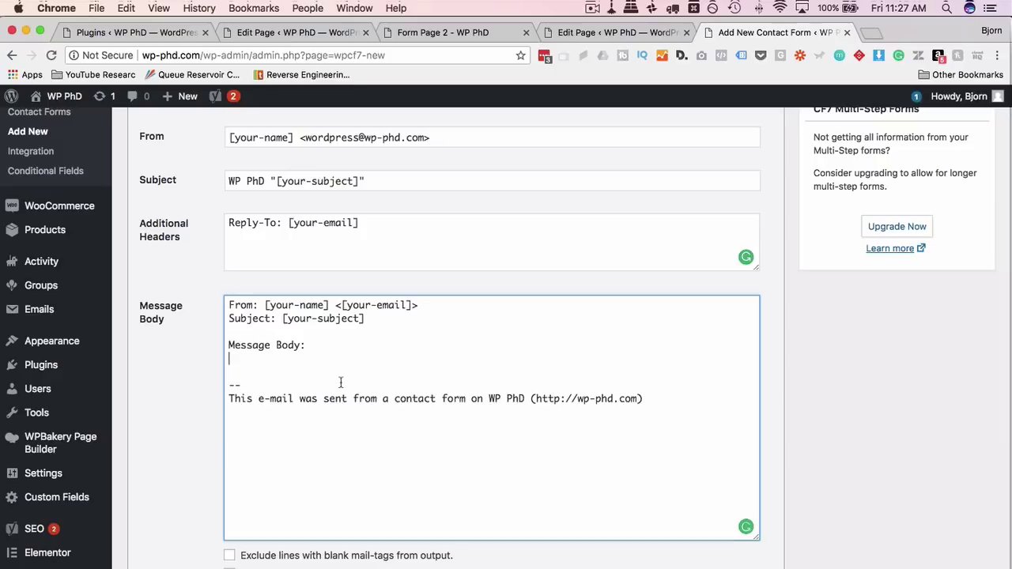
{"action": "left_click_drag", "start_coordinate": [365, 319], "coordinate": [222, 308]}
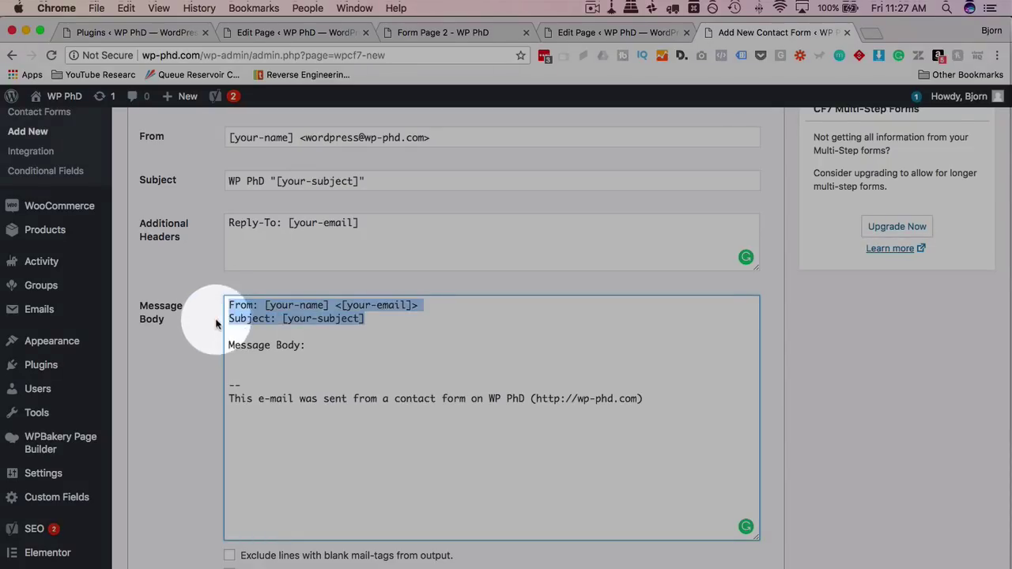
{"action": "scroll", "coordinate": [209, 354], "scroll_direction": "down", "scroll_amount": 2}
{"action": "scroll", "coordinate": [209, 355], "scroll_direction": "up", "scroll_amount": 5}
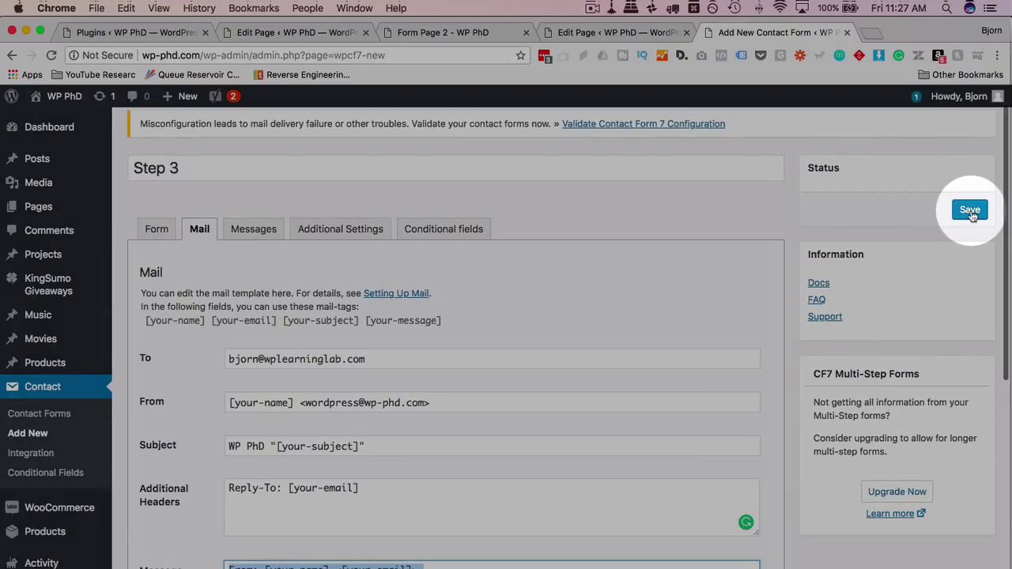
Save the Step 3 form, then copy its shortcode [contact-form-7 id="29308" title="Step 3"].
{"action": "left_click", "coordinate": [970, 211]}
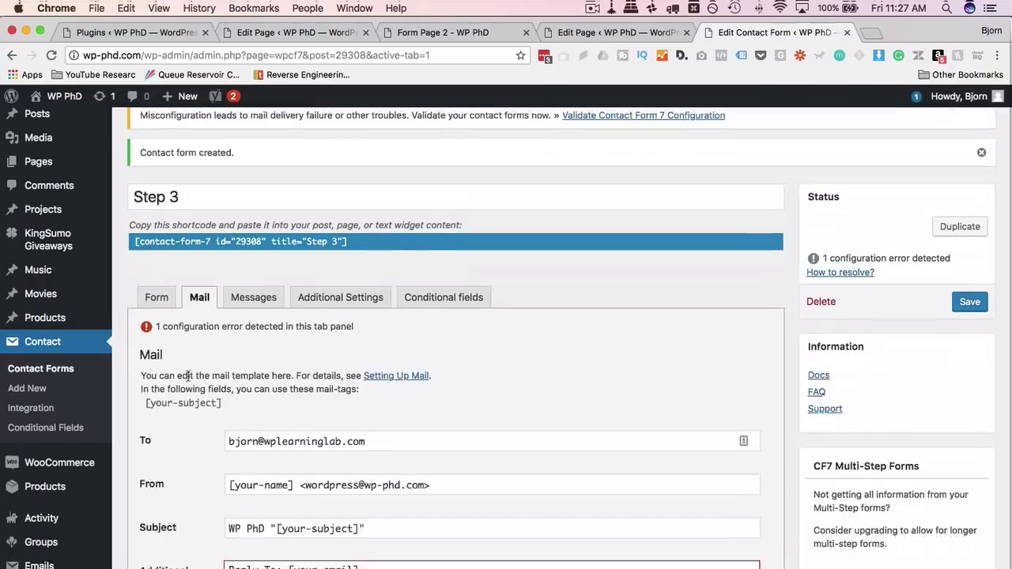
{"action": "scroll", "coordinate": [187, 375], "scroll_direction": "down", "scroll_amount": 3}
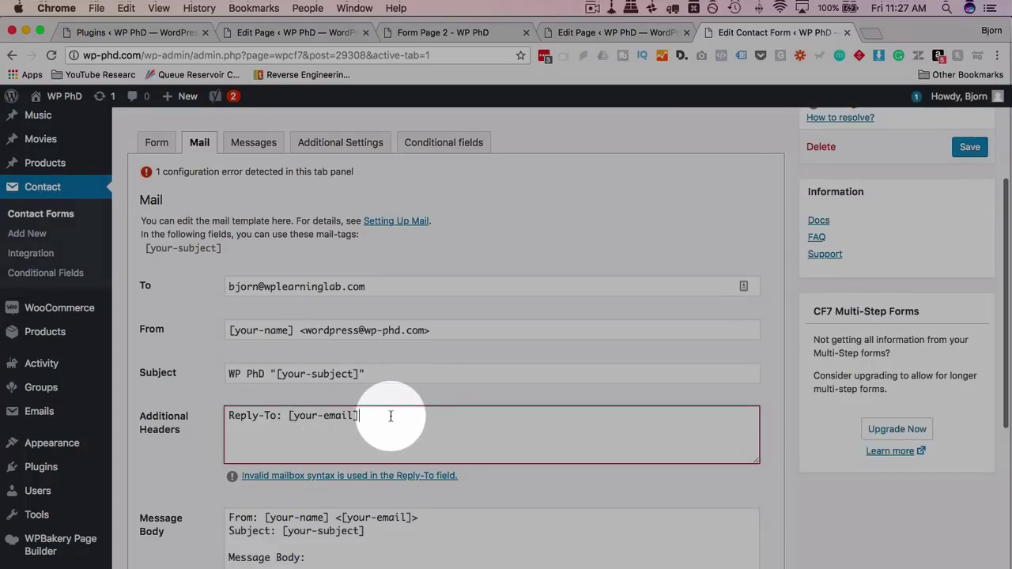
{"action": "left_click_drag", "start_coordinate": [388, 415], "coordinate": [288, 415]}
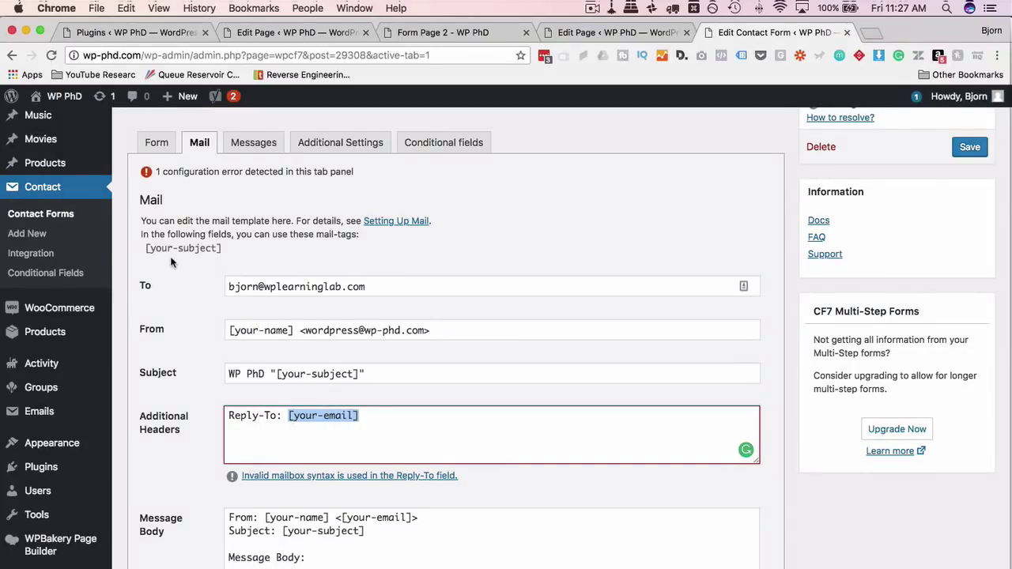
{"action": "scroll", "coordinate": [171, 262], "scroll_direction": "up", "scroll_amount": 3}
{"action": "right_click", "coordinate": [223, 174]}
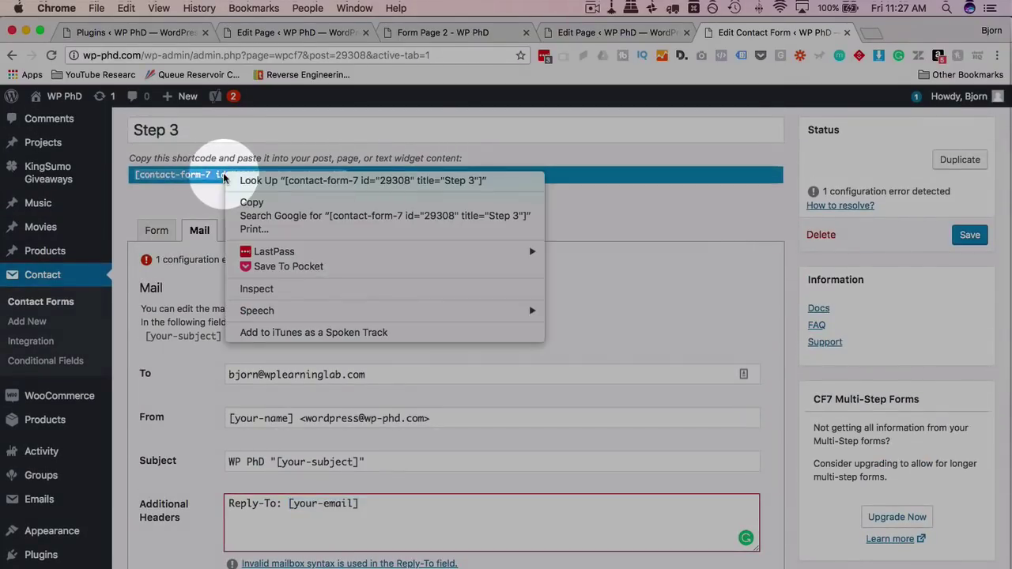
{"action": "left_click", "coordinate": [261, 199]}
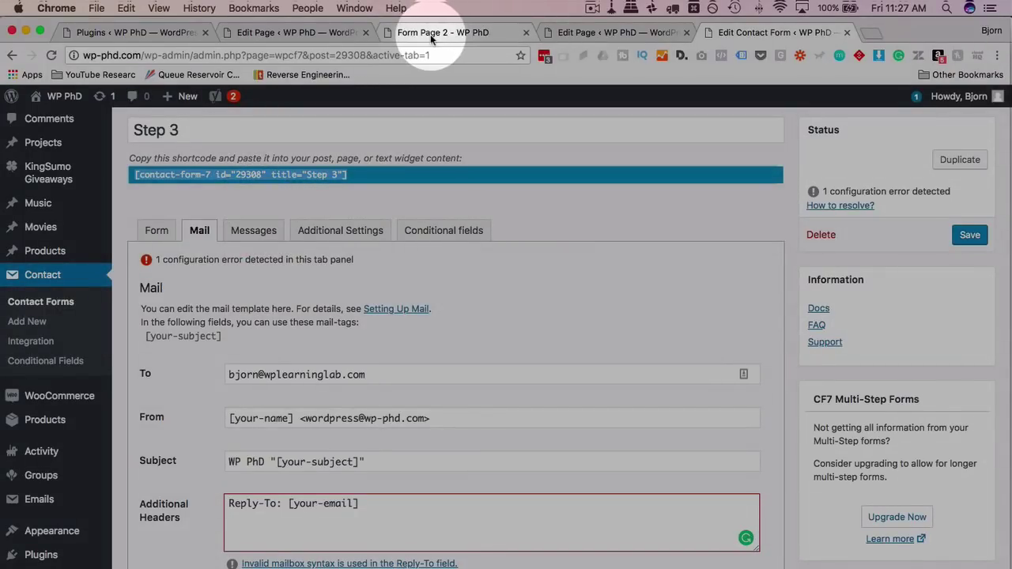
Find Form Page 3 in the Pages list and open it for editing.
{"action": "left_click", "coordinate": [306, 34]}
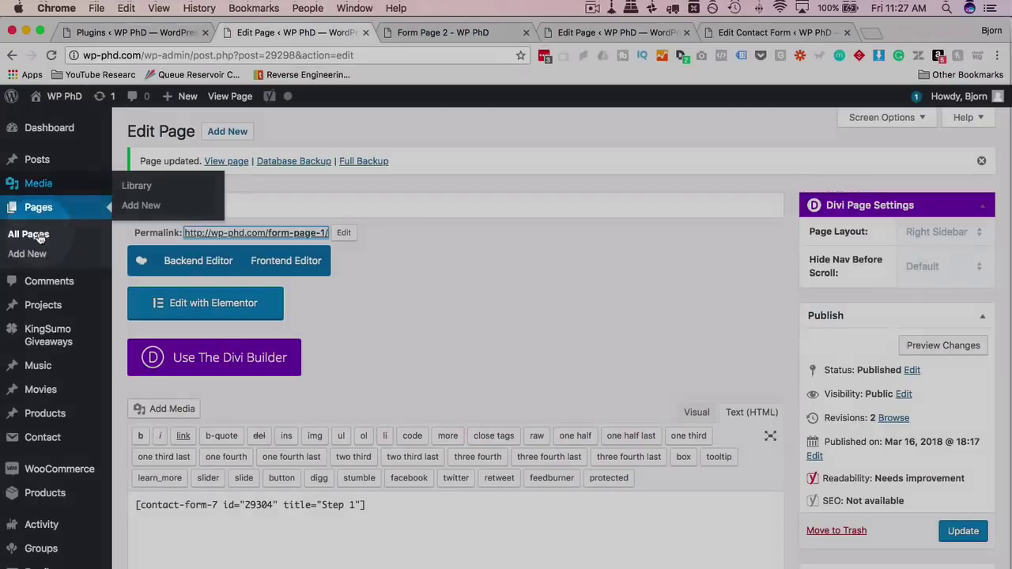
{"action": "left_click", "coordinate": [31, 234], "text": "super"}
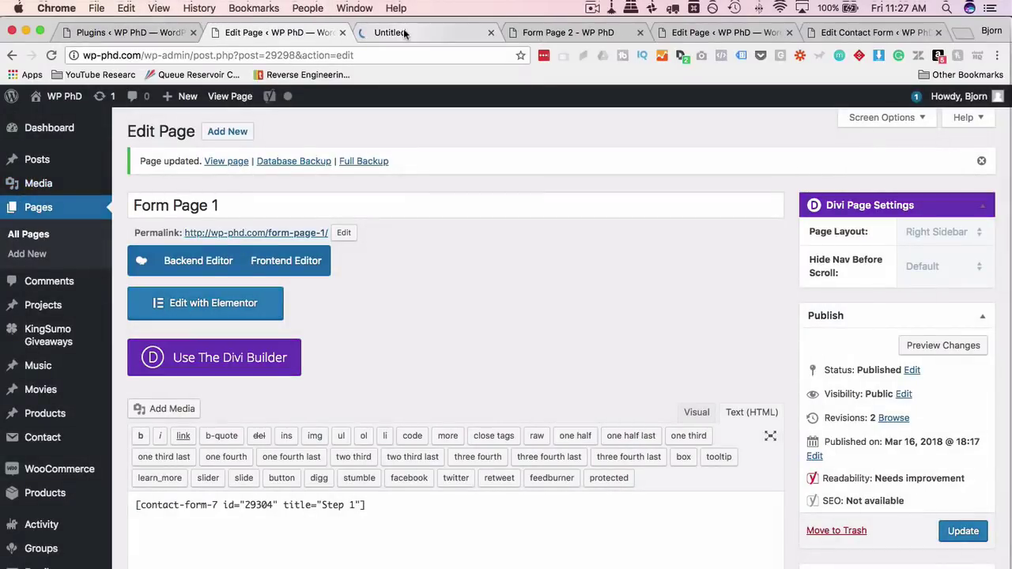
{"action": "left_click", "coordinate": [404, 31]}
{"action": "key", "text": "super+f"}
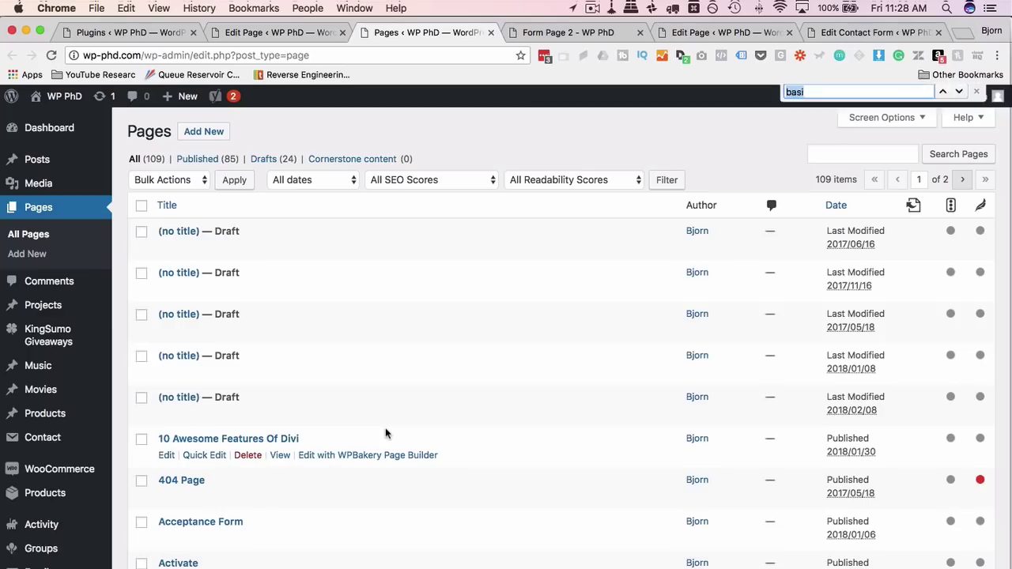
{"action": "type", "text": "form page "}
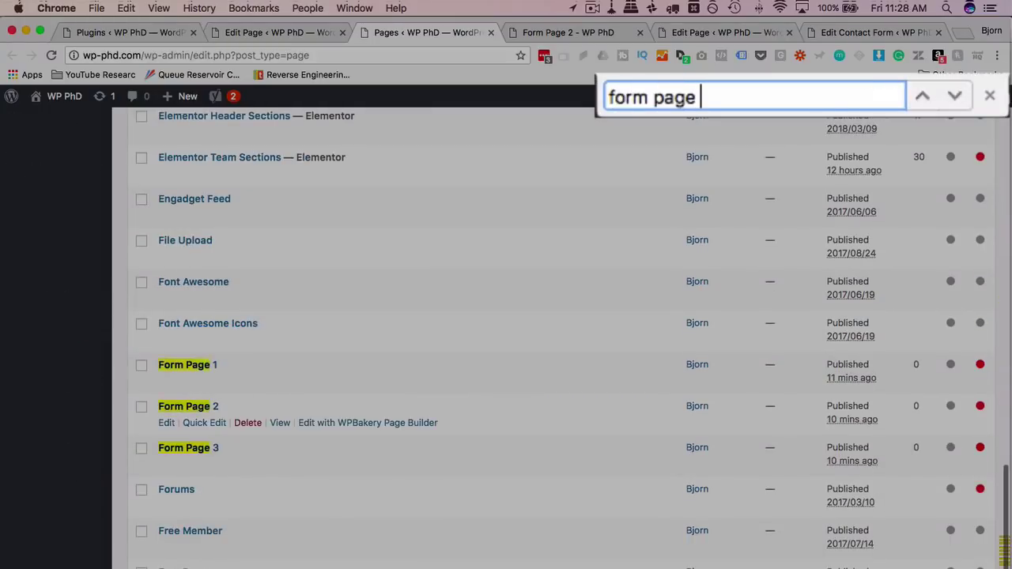
{"action": "type", "text": "3"}
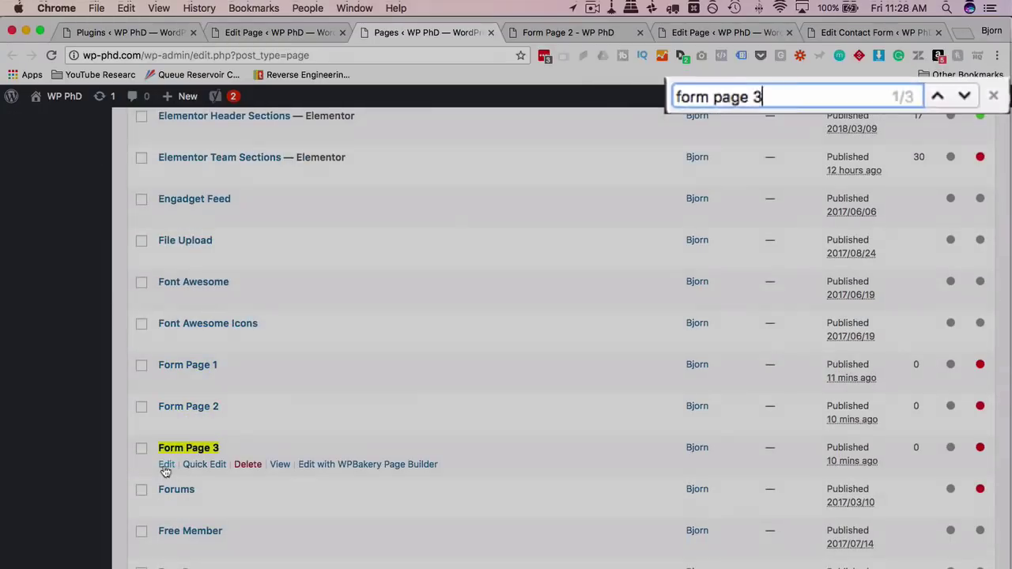
{"action": "left_click", "coordinate": [166, 465]}
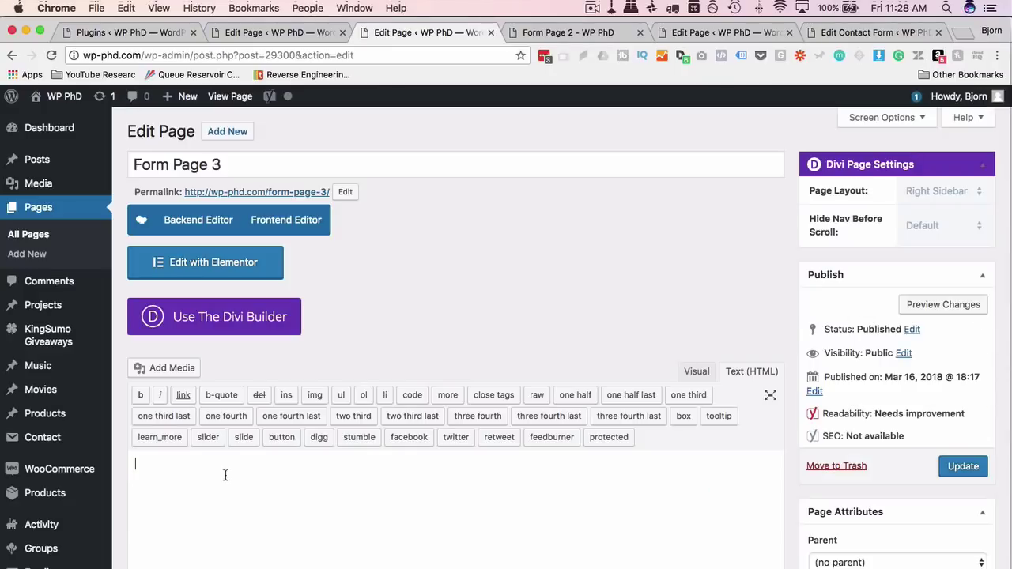
Paste the Step 3 shortcode into Form Page 3's content and update the page.
{"action": "right_click", "coordinate": [225, 474]}
{"action": "left_click", "coordinate": [253, 497]}
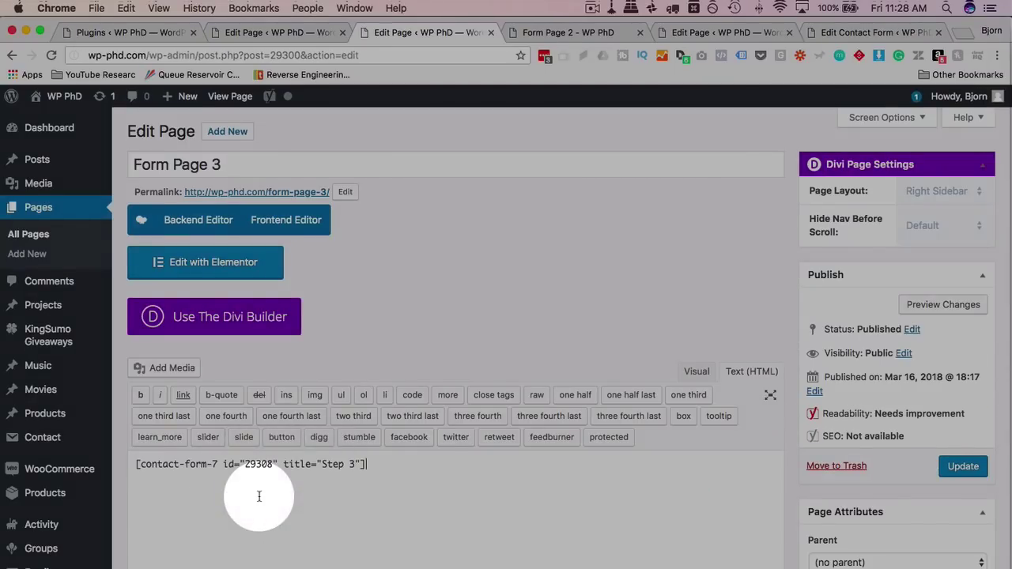
{"action": "left_click", "coordinate": [953, 467]}
{"action": "left_click", "coordinate": [546, 33]}
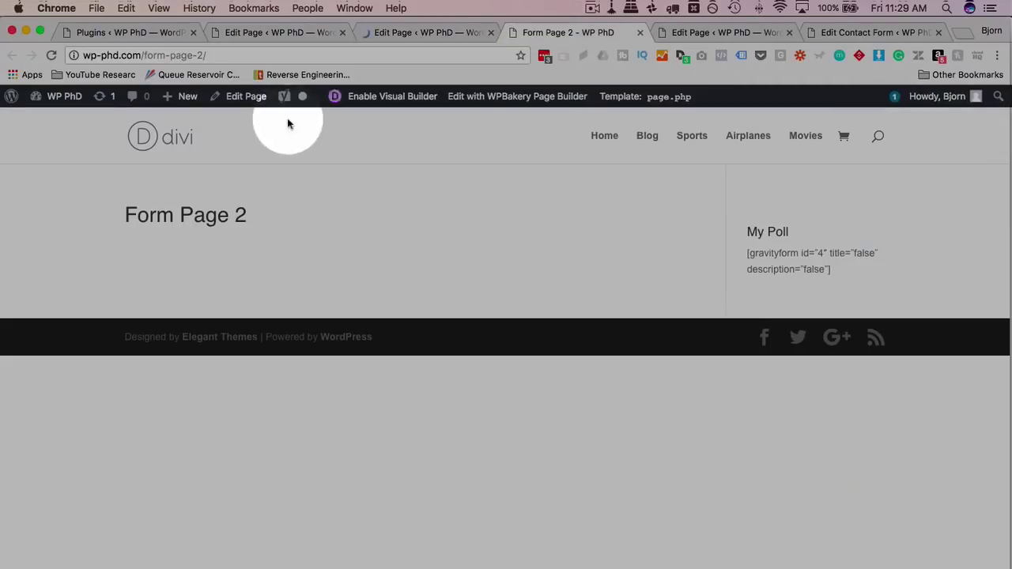
Load /form-page-1/, fill in a name on step one and continue.
{"action": "left_click", "coordinate": [212, 55]}
{"action": "left_click", "coordinate": [203, 55]}
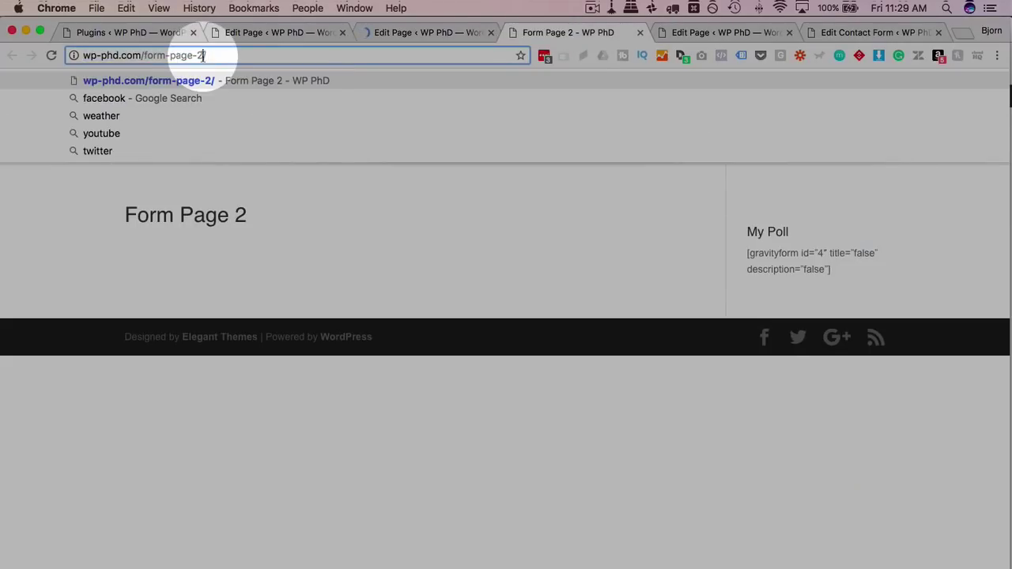
{"action": "key", "text": "BackSpace"}
{"action": "key", "text": "BackSpace"}
{"action": "type", "text": "1/"}
{"action": "key", "text": "Return"}
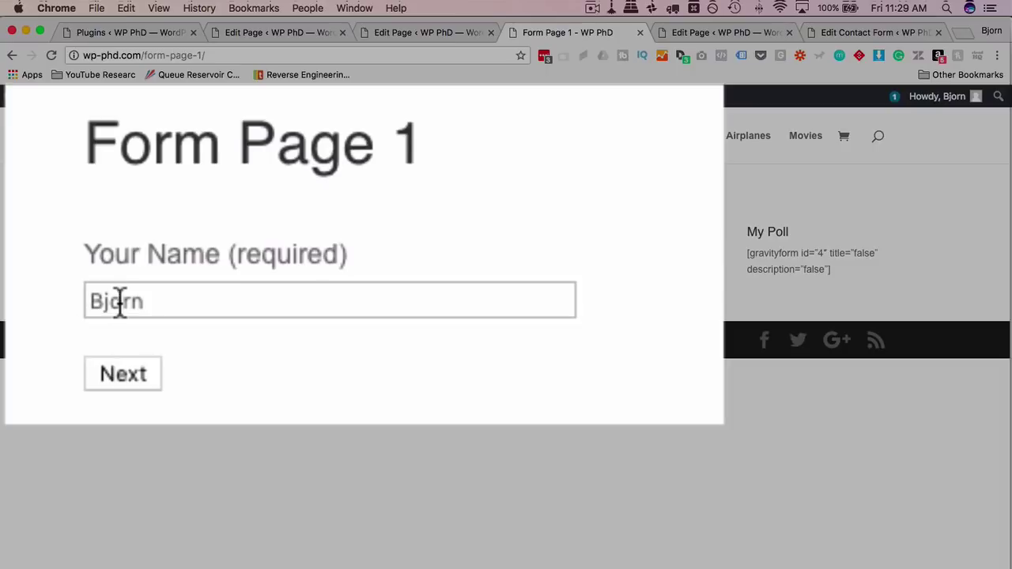
{"action": "double_click", "coordinate": [135, 271]}
{"action": "left_click", "coordinate": [43, 318]}
{"action": "left_click", "coordinate": [111, 368]}
Enter the e-mail address on step two, fix its typo, and continue.
{"action": "left_click", "coordinate": [163, 311]}
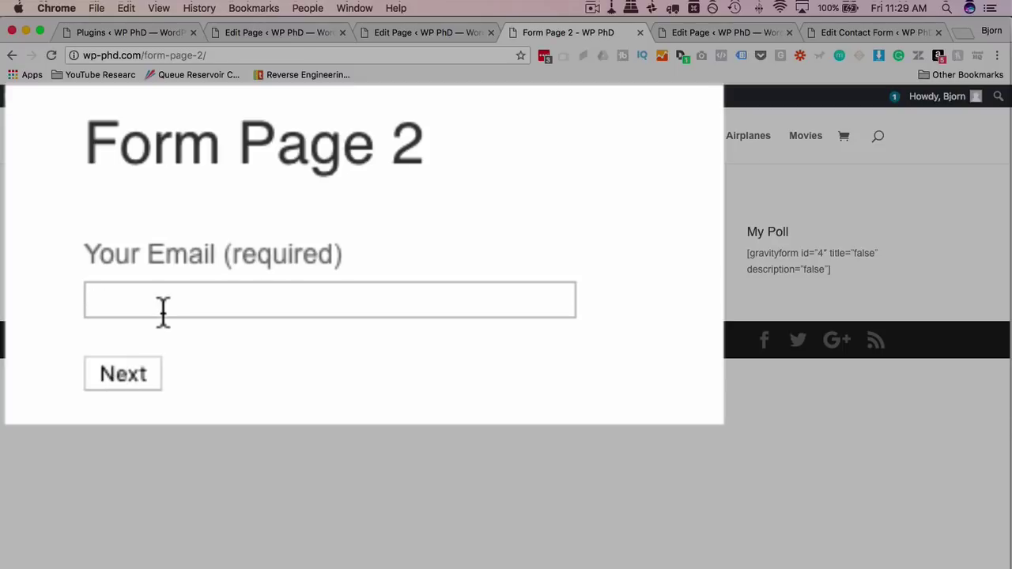
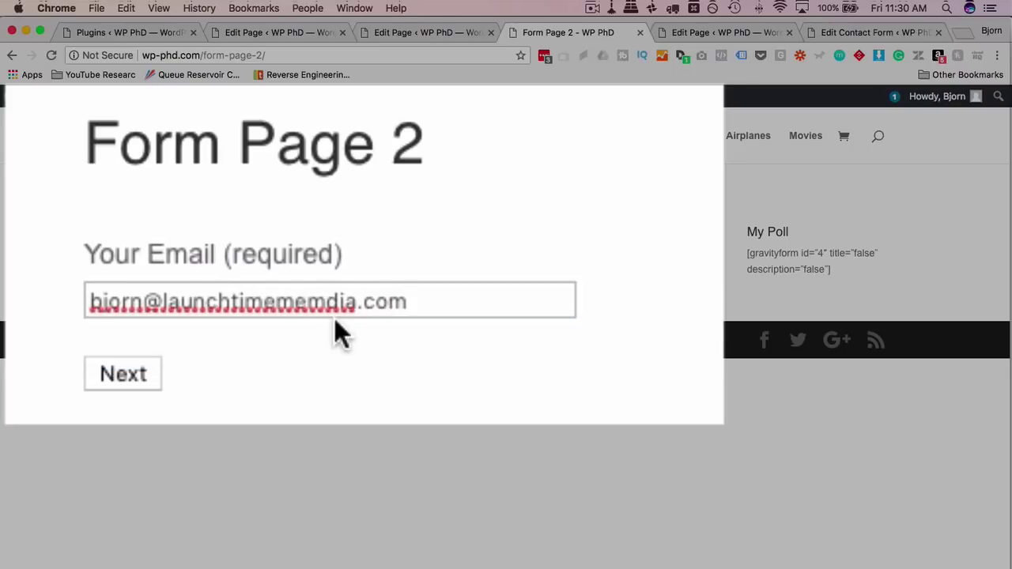
{"action": "left_click", "coordinate": [328, 306]}
{"action": "key", "text": "BackSpace"}
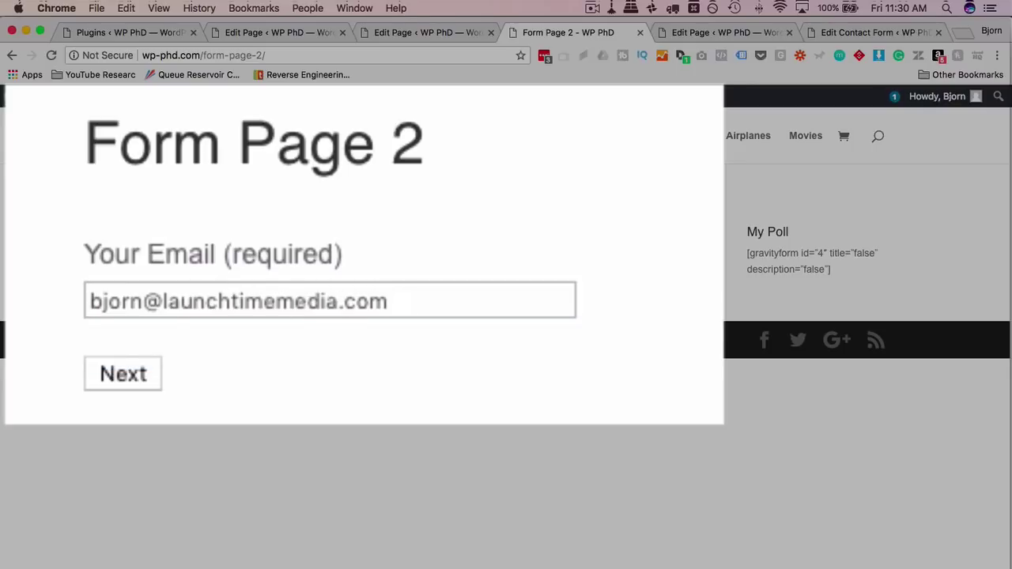
{"action": "left_click", "coordinate": [120, 373]}
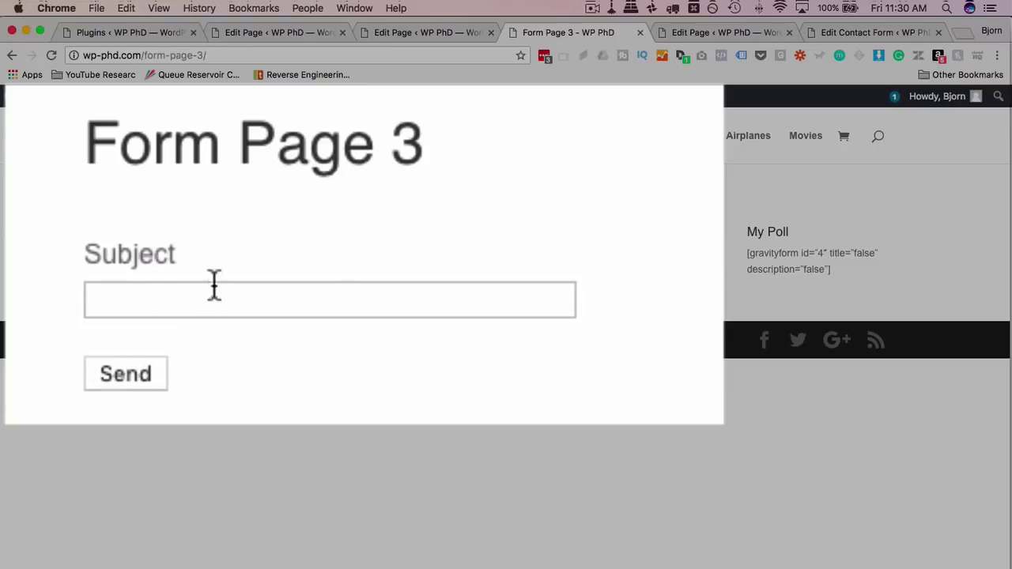
Enter the subject 'This is a multistep form' on step three and send the form.
{"action": "left_click", "coordinate": [213, 299]}
{"action": "type", "text": "T"}
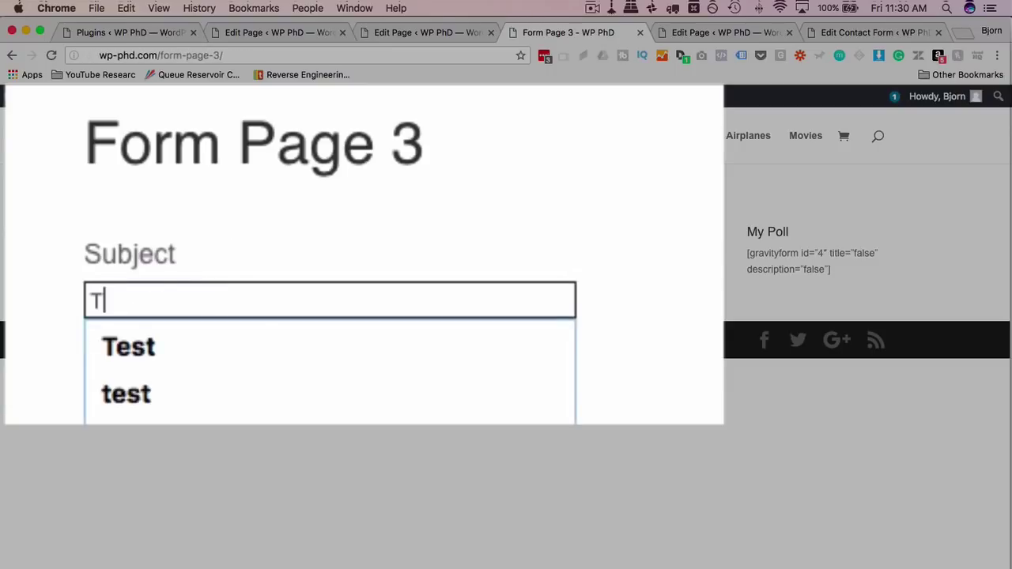
{"action": "type", "text": "his is a multistep form"}
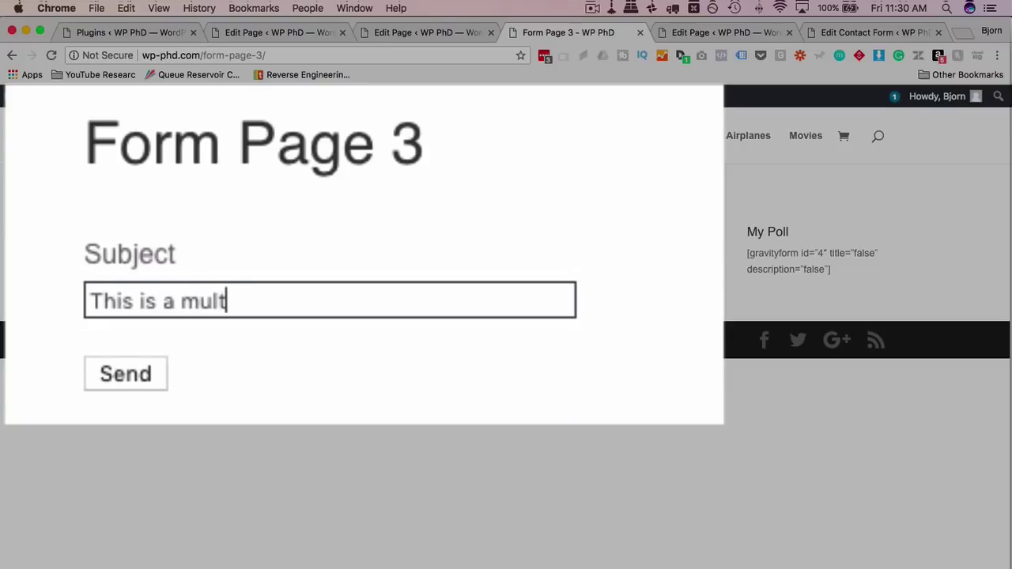
{"action": "left_click", "coordinate": [126, 372]}
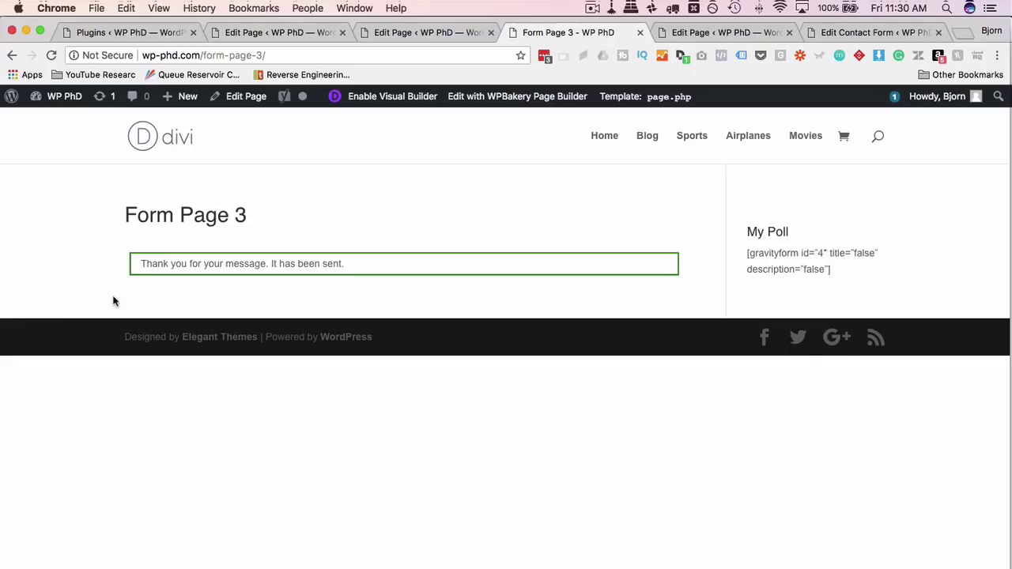
{"action": "left_click_drag", "start_coordinate": [136, 265], "coordinate": [364, 272]}
{"action": "left_click", "coordinate": [364, 271]}
In Gmail, open the WP PhD notification and check its sender address and subject line.
{"action": "key", "text": "super+t"}
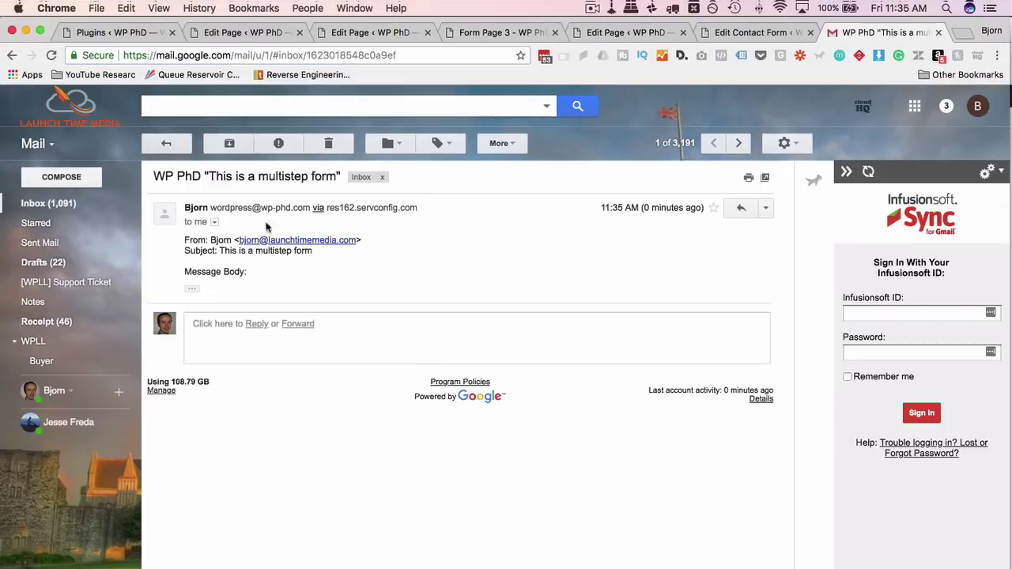
{"action": "left_click", "coordinate": [306, 261]}
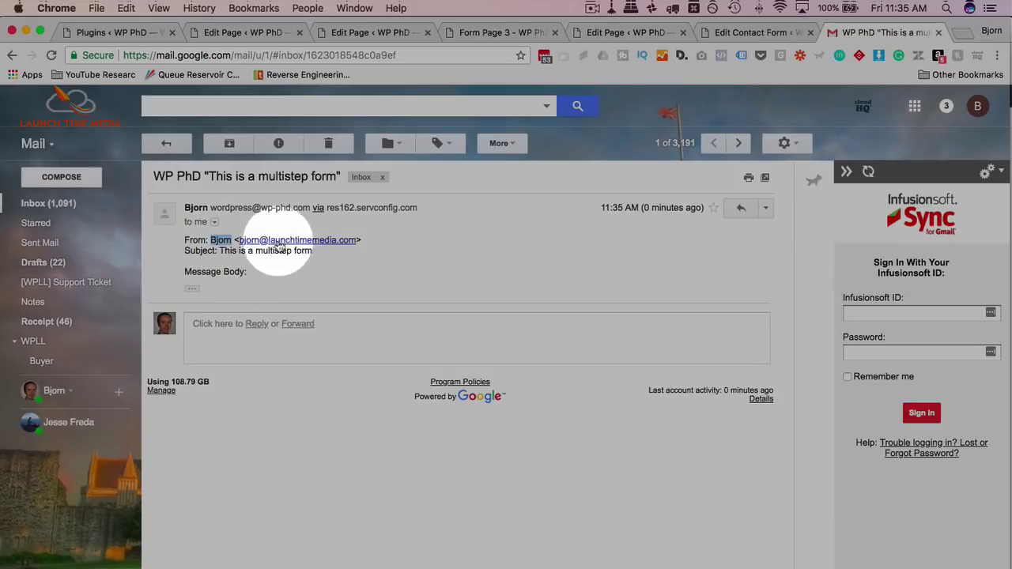
{"action": "left_click_drag", "start_coordinate": [358, 241], "coordinate": [241, 243]}
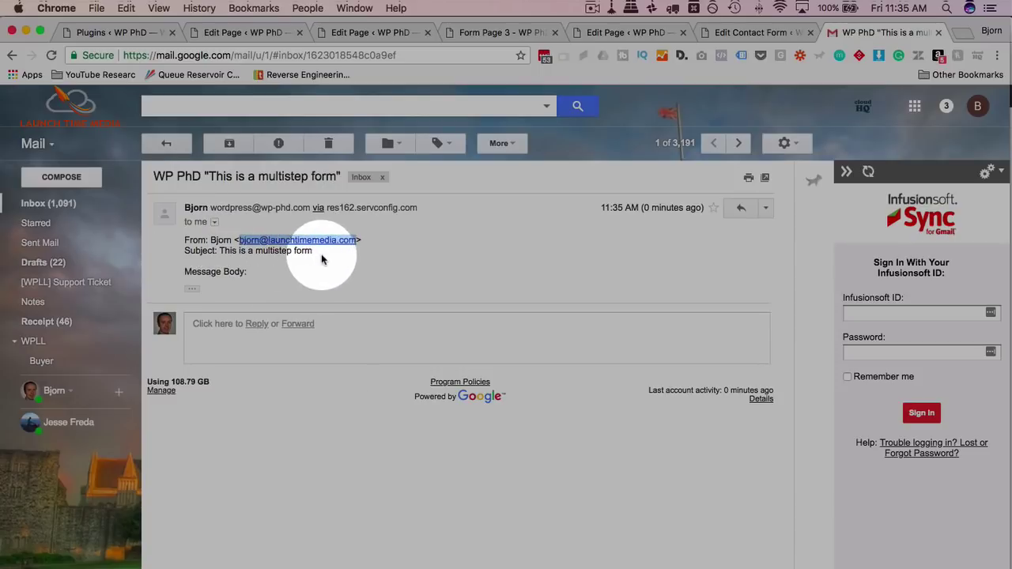
{"action": "left_click_drag", "start_coordinate": [324, 253], "coordinate": [267, 269]}
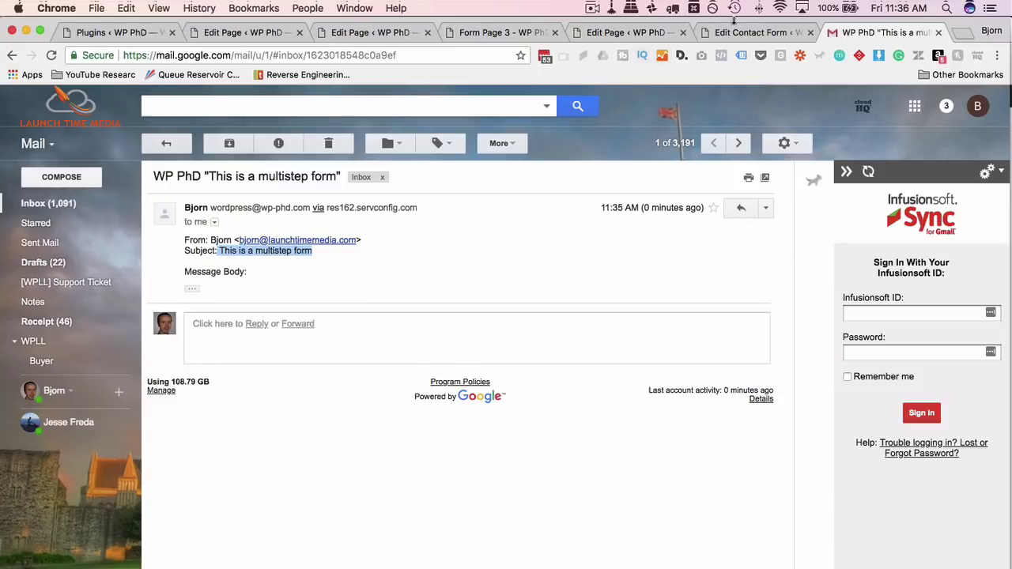
{"action": "left_click", "coordinate": [743, 33]}
Scroll down the Step 3 form's Mail settings to view the Message Body.
{"action": "scroll", "coordinate": [778, 198], "scroll_direction": "down", "scroll_amount": 5}
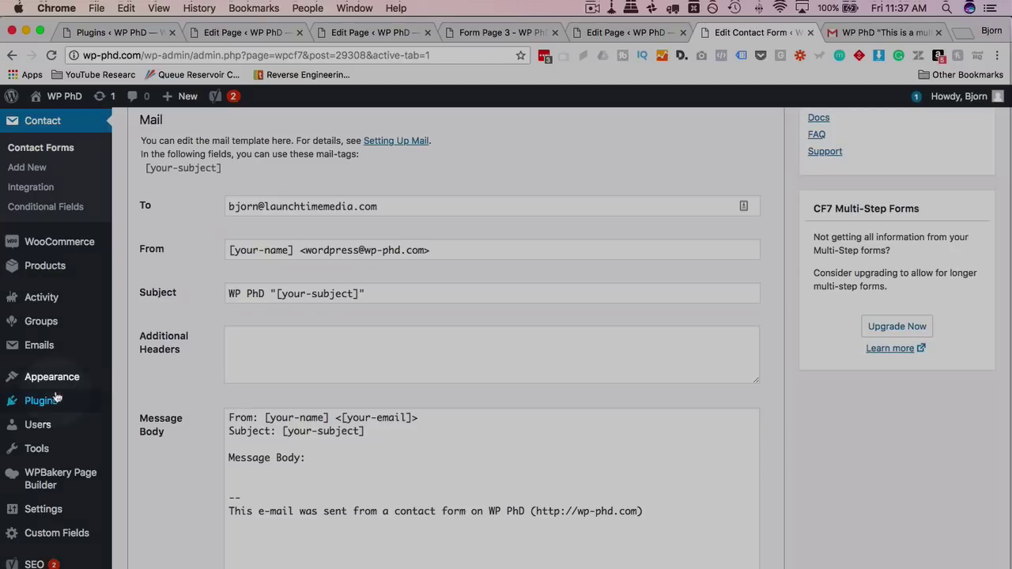
Install and activate the Contact Form Submissions plugin found by searching 'submission'.
{"action": "mouse_move", "coordinate": [95, 401]}
{"action": "left_click", "coordinate": [141, 424]}
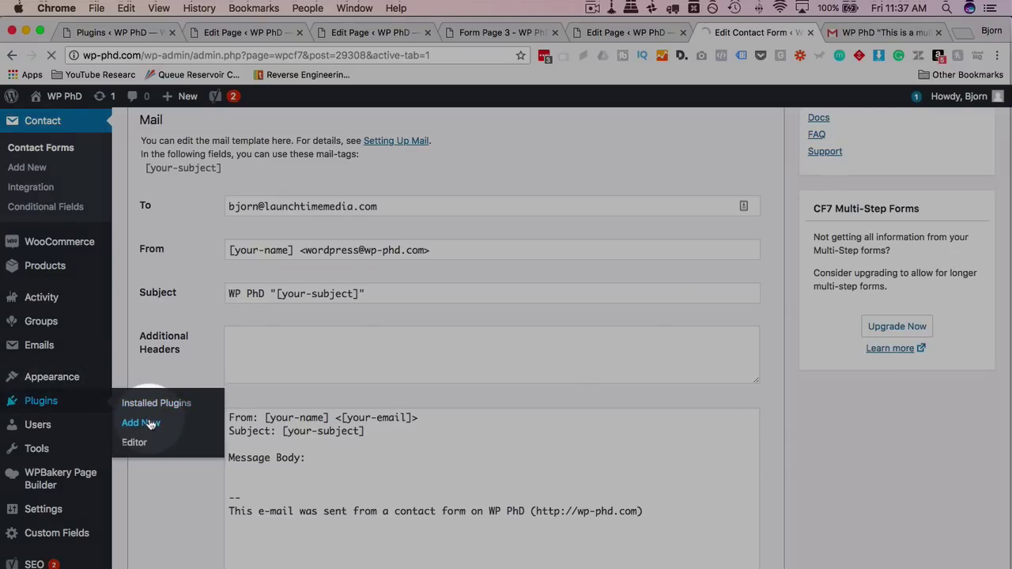
{"action": "type", "text": "submission"}
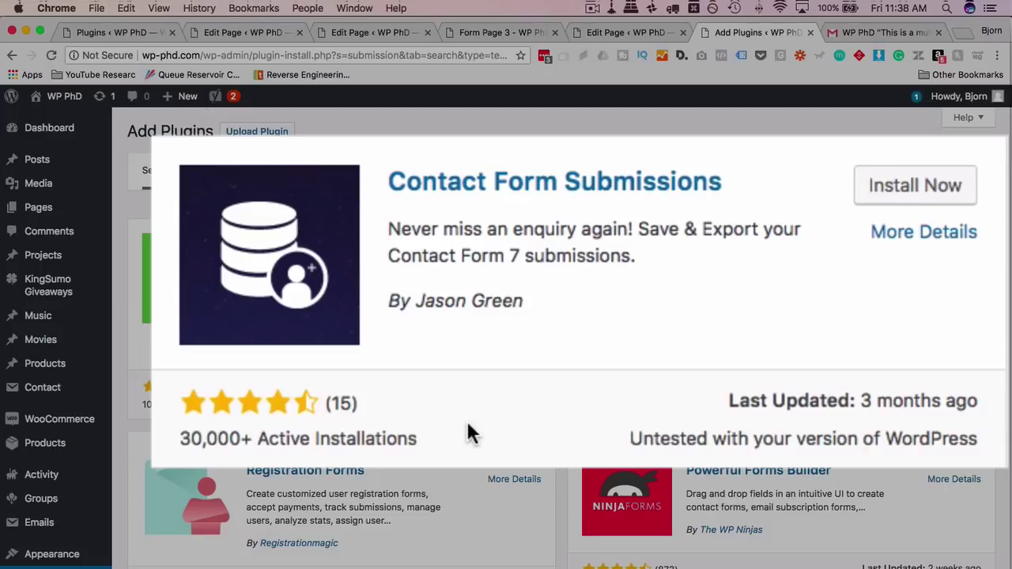
{"action": "left_click", "coordinate": [913, 187]}
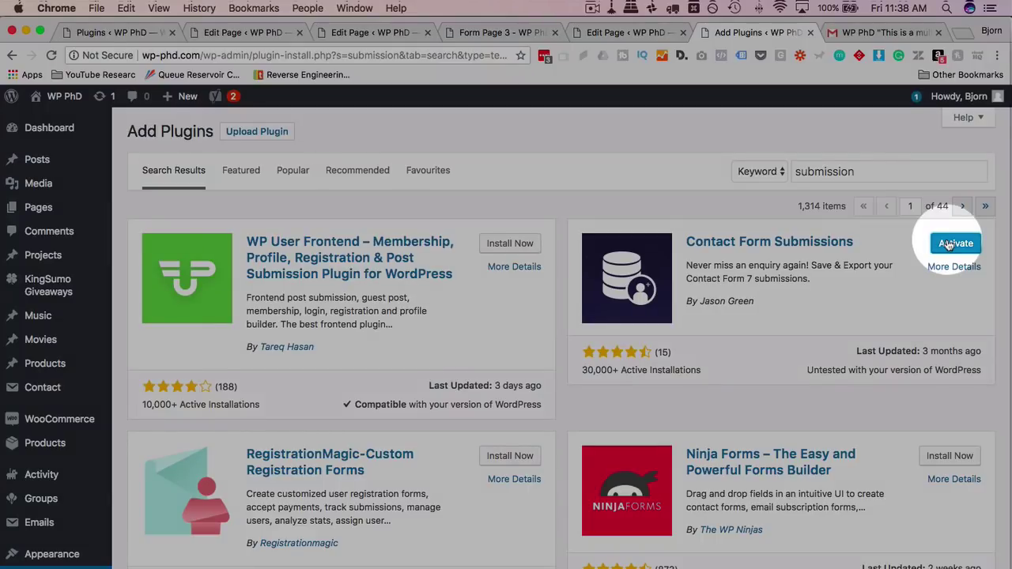
{"action": "left_click", "coordinate": [955, 243]}
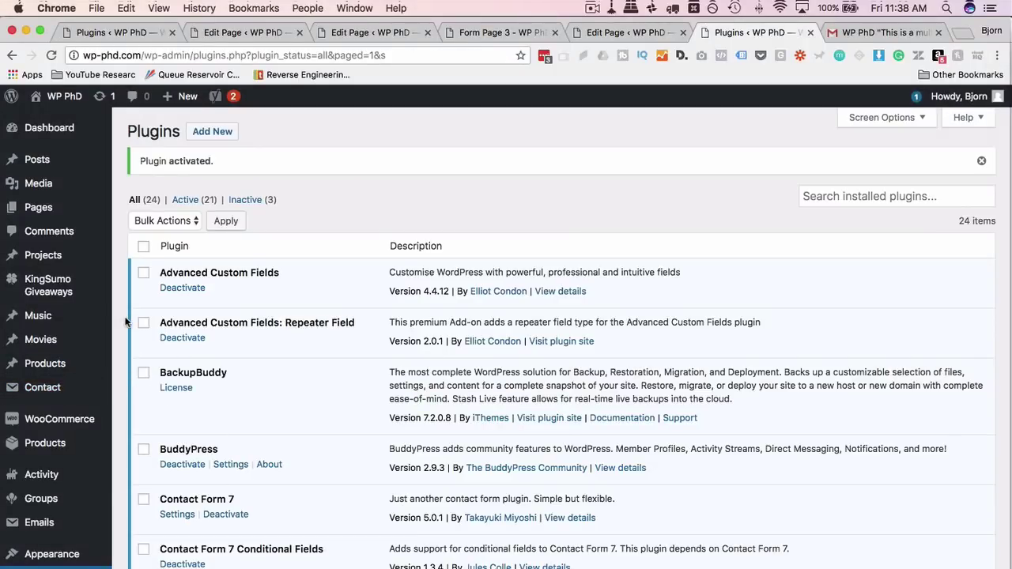
Check the empty Contact > Submissions list, then go back to Form Page 3.
{"action": "mouse_move", "coordinate": [87, 387]}
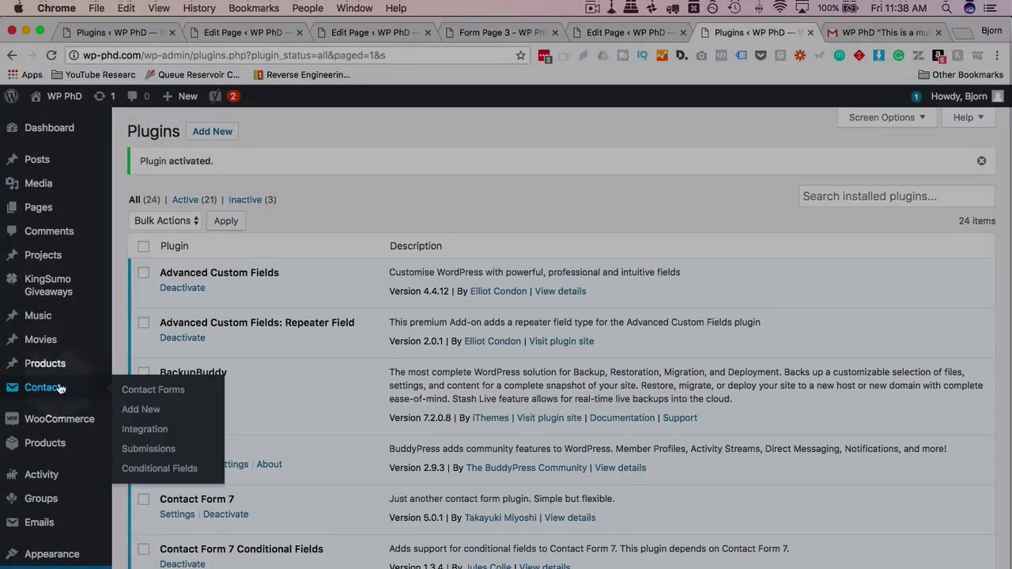
{"action": "left_click", "coordinate": [155, 452]}
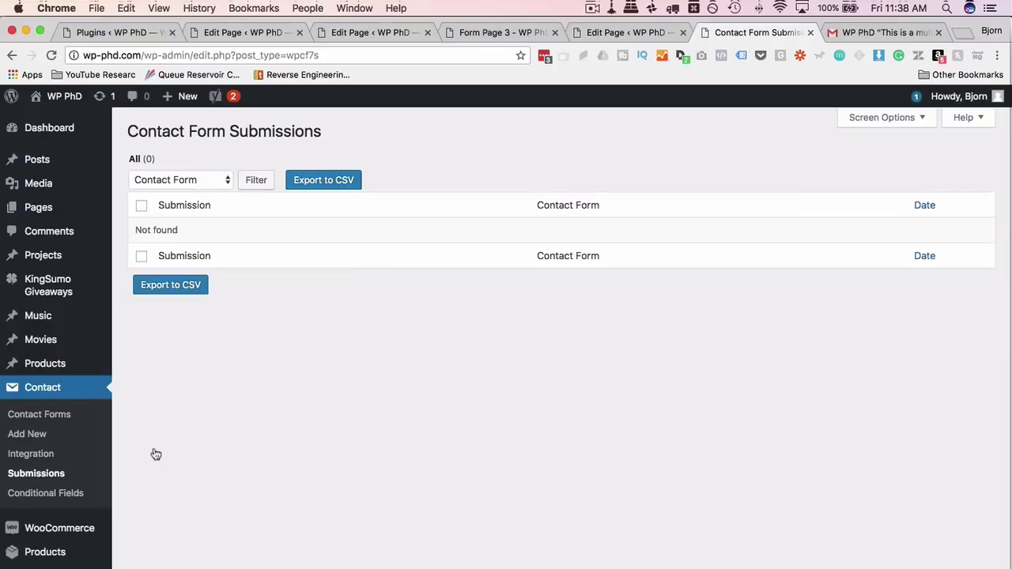
{"action": "left_click", "coordinate": [481, 33]}
Load form-page-1, fill step one with a saved name and continue.
{"action": "left_click", "coordinate": [202, 55]}
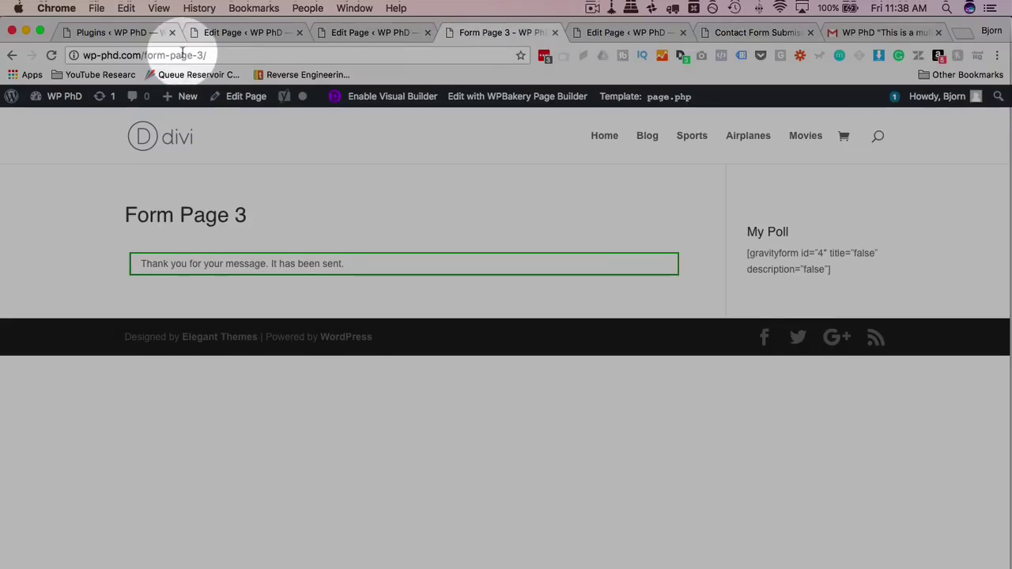
{"action": "left_click", "coordinate": [204, 56]}
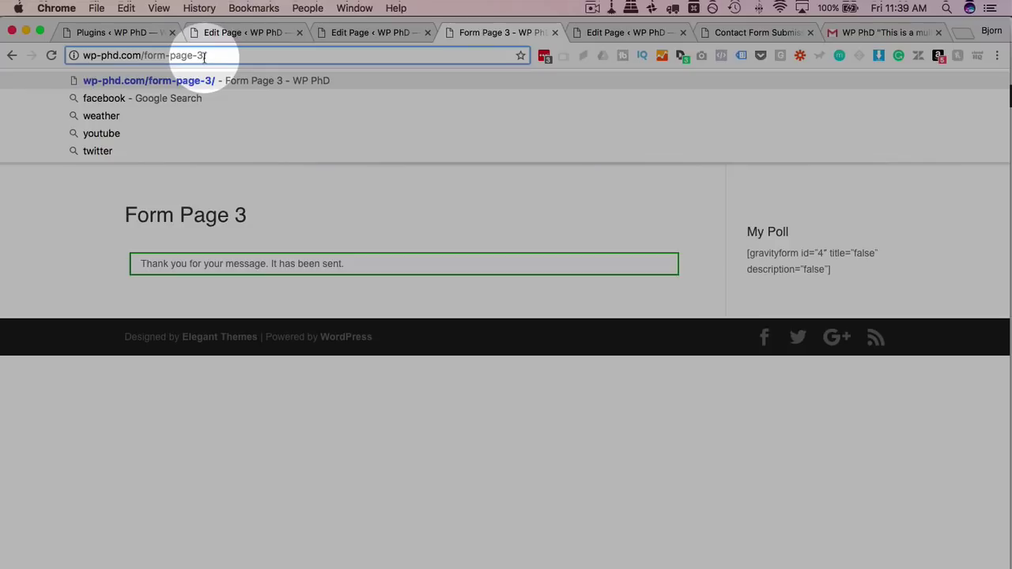
{"action": "key", "text": "BackSpace"}
{"action": "type", "text": "1"}
{"action": "key", "text": "Return"}
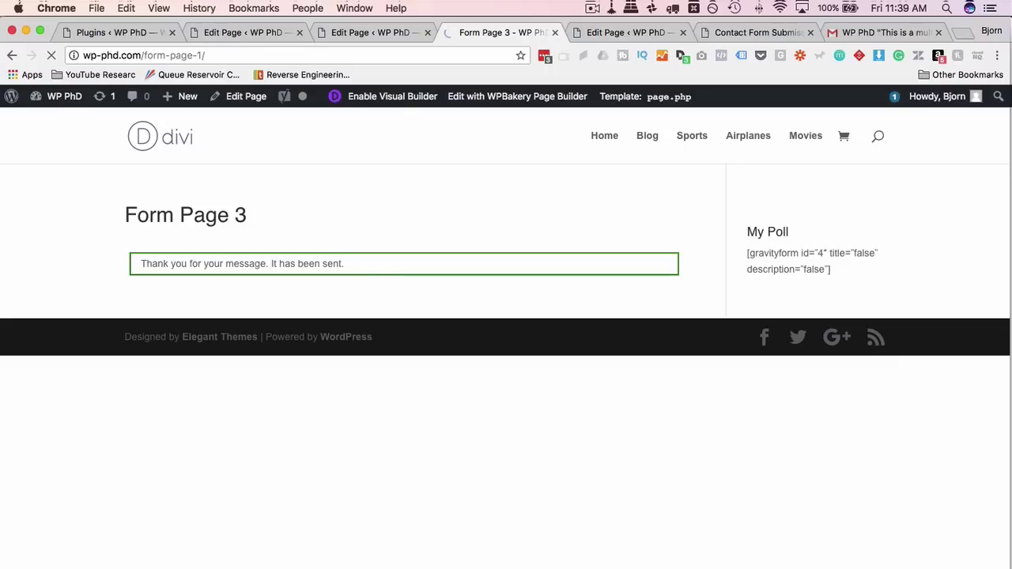
{"action": "left_click", "coordinate": [137, 270]}
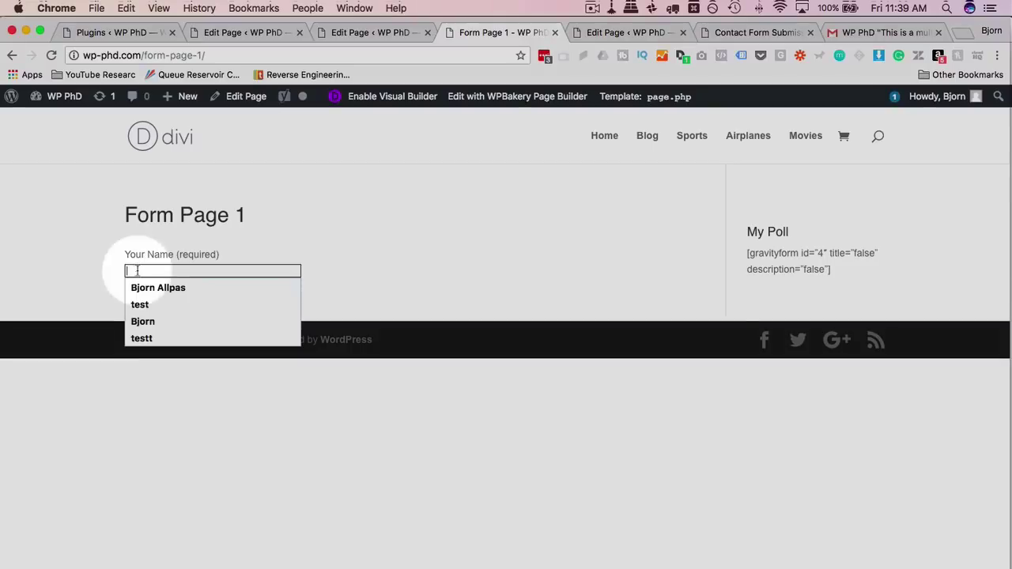
{"action": "left_click", "coordinate": [139, 288]}
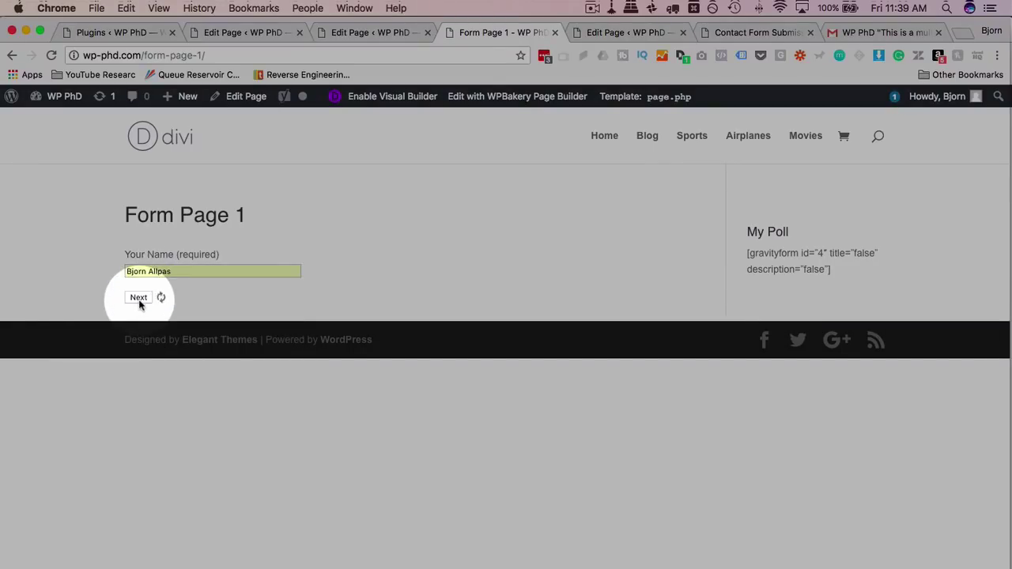
{"action": "left_click", "coordinate": [139, 300]}
Fill step two with a saved e-mail, enter subject 'Into the database', and send.
{"action": "left_click", "coordinate": [152, 273]}
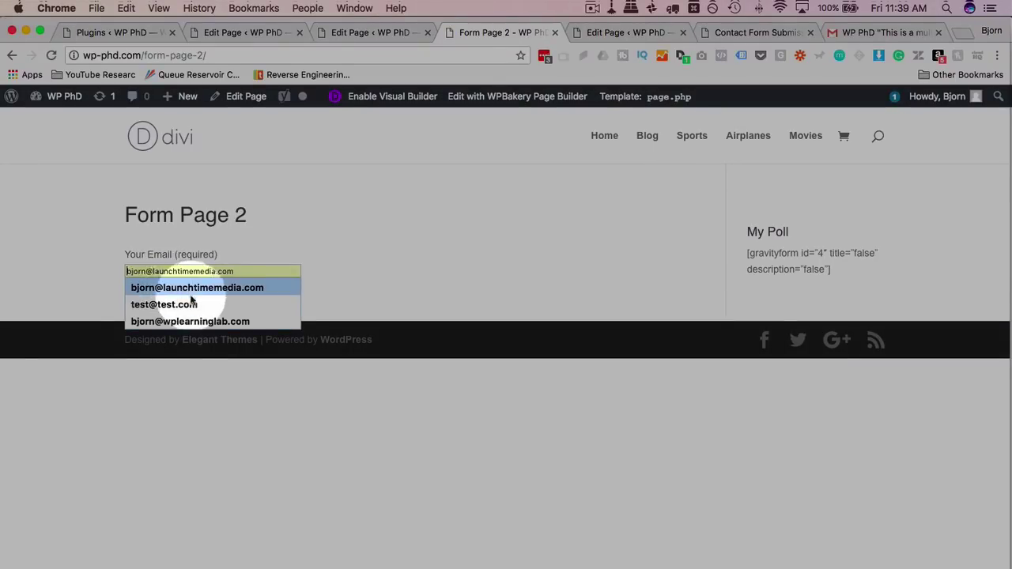
{"action": "left_click", "coordinate": [176, 289]}
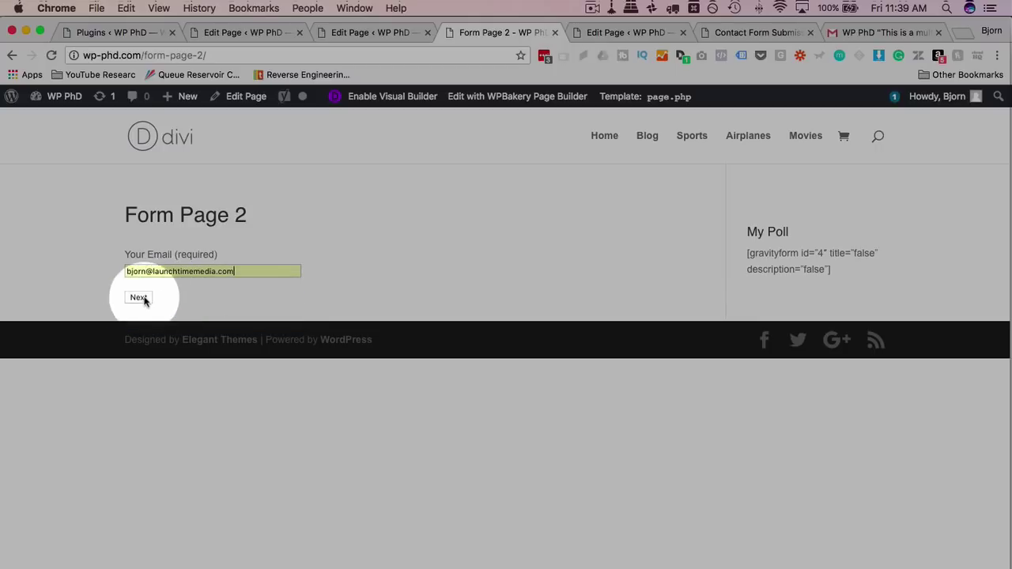
{"action": "left_click", "coordinate": [144, 300]}
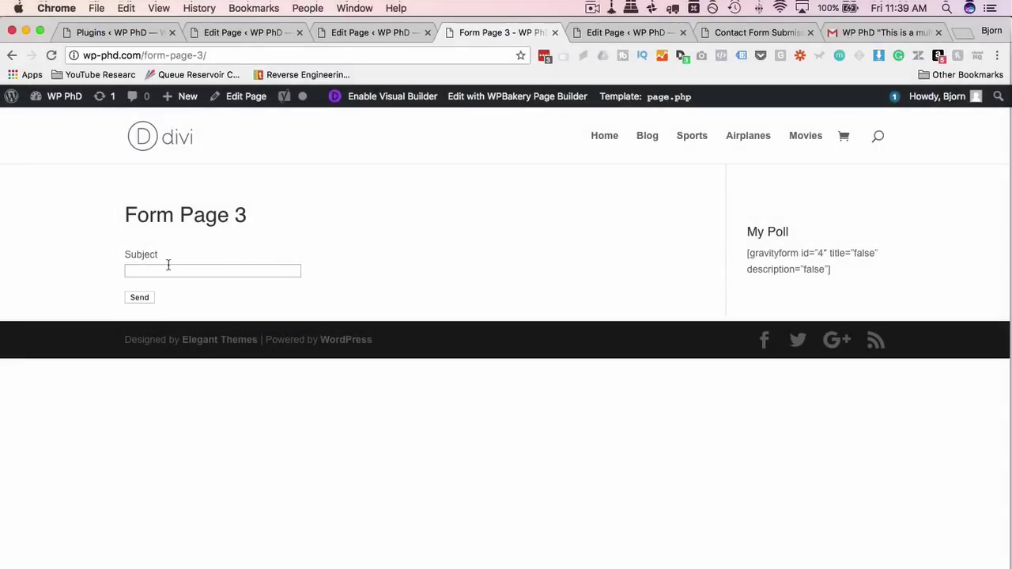
{"action": "left_click", "coordinate": [168, 267]}
{"action": "type", "text": "Into the d"}
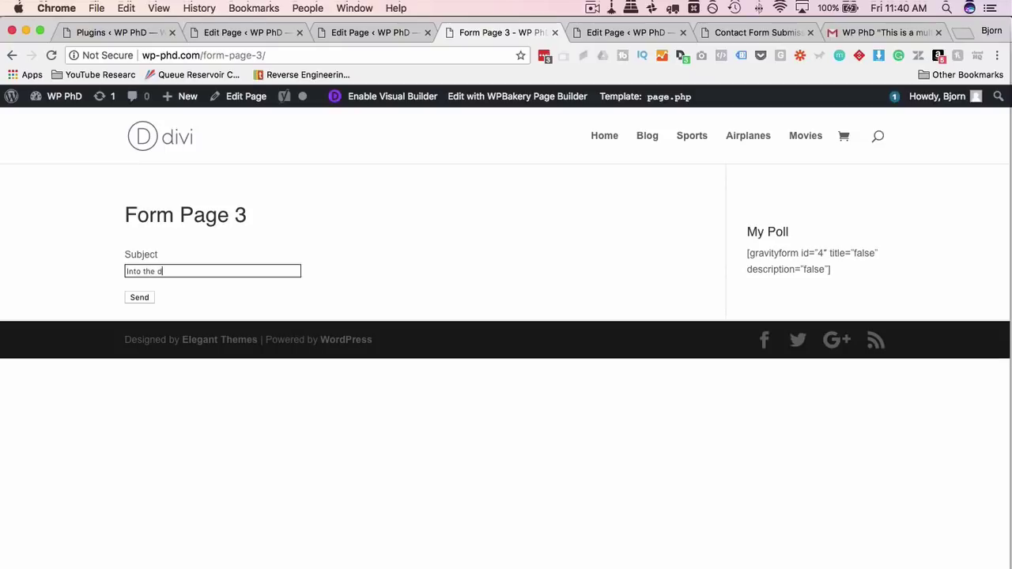
{"action": "type", "text": "atabase"}
{"action": "left_click", "coordinate": [140, 297]}
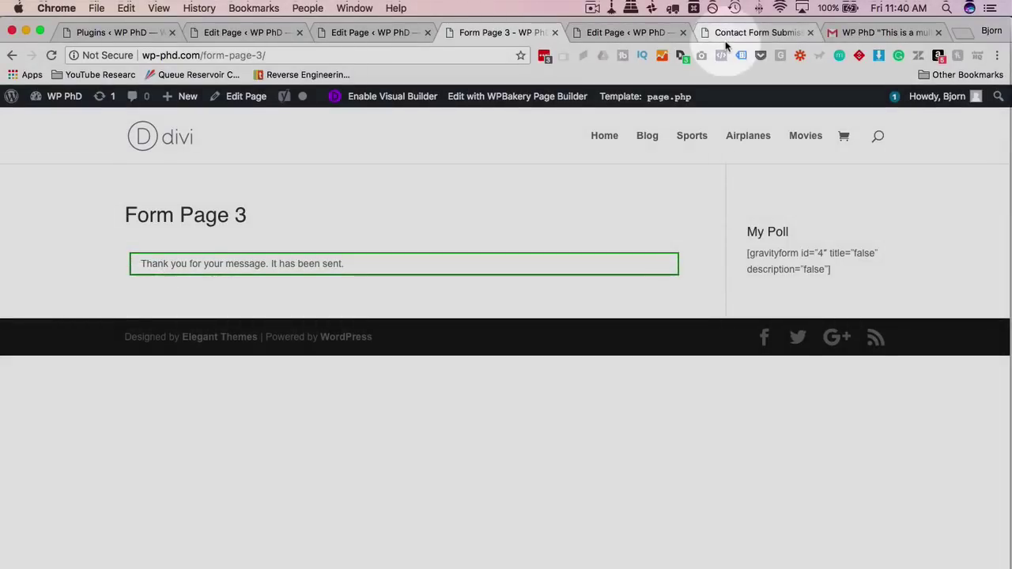
{"action": "left_click", "coordinate": [726, 38]}
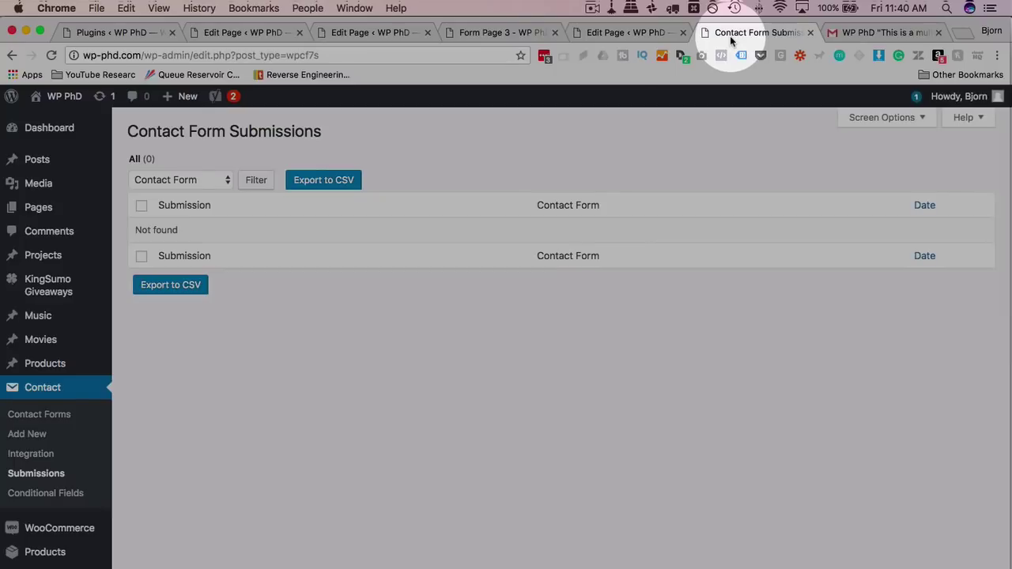
Reload the Submissions list and open the new Step 3 form entry's details.
{"action": "left_click", "coordinate": [52, 57]}
{"action": "left_click", "coordinate": [333, 436]}
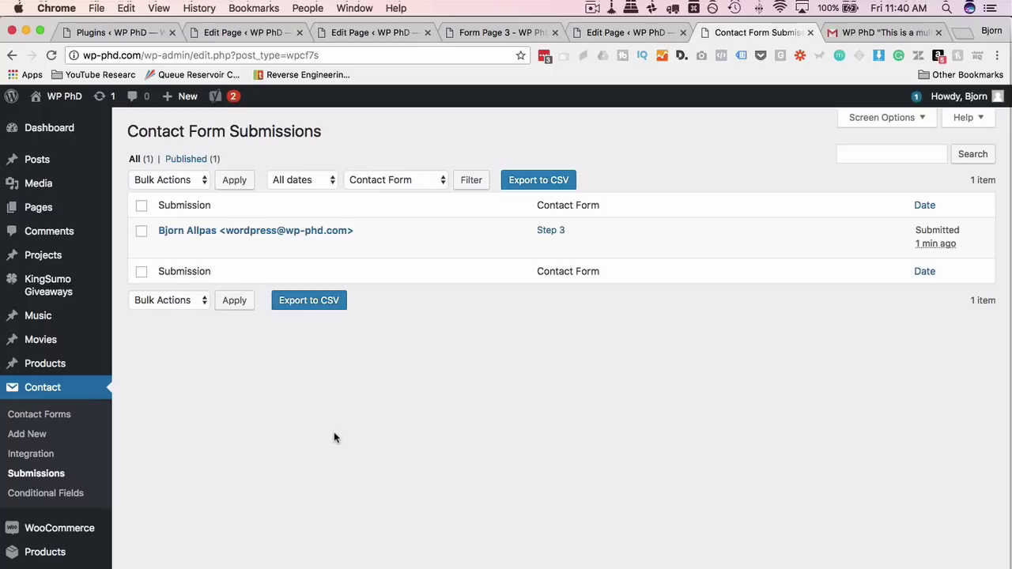
{"action": "left_click", "coordinate": [212, 261]}
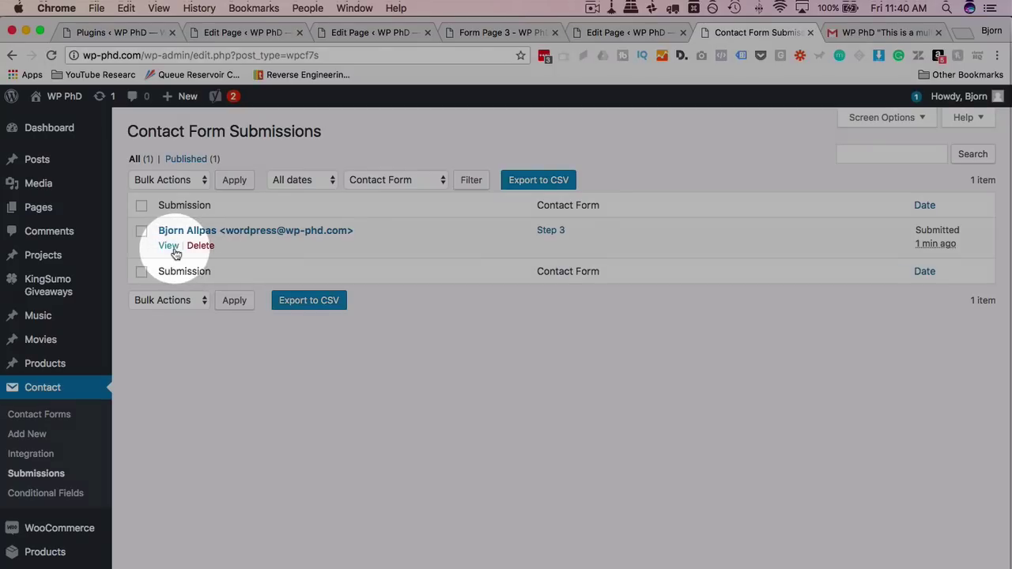
{"action": "left_click", "coordinate": [169, 246]}
{"action": "left_click", "coordinate": [445, 488]}
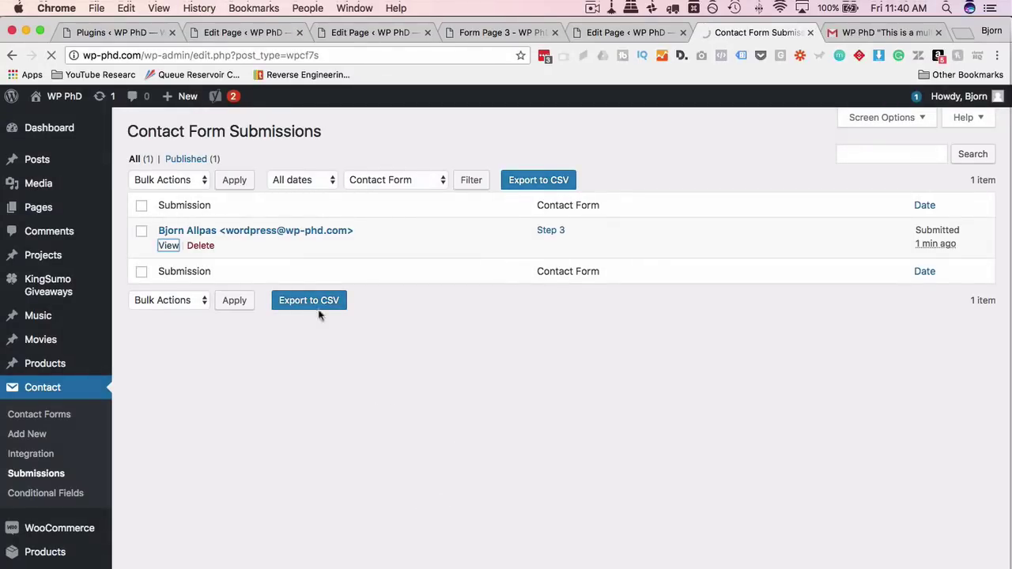
{"action": "left_click", "coordinate": [225, 231]}
Check the stored subject 'Into the database' and recipient address, then return to the list.
{"action": "left_click", "coordinate": [270, 357]}
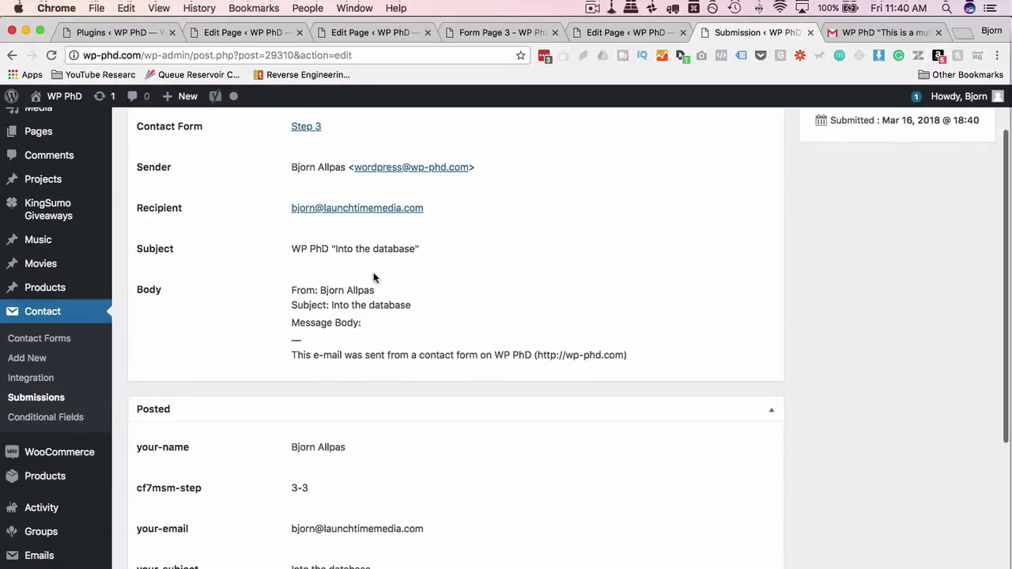
{"action": "left_click", "coordinate": [337, 248]}
{"action": "left_click_drag", "start_coordinate": [336, 248], "coordinate": [415, 248]}
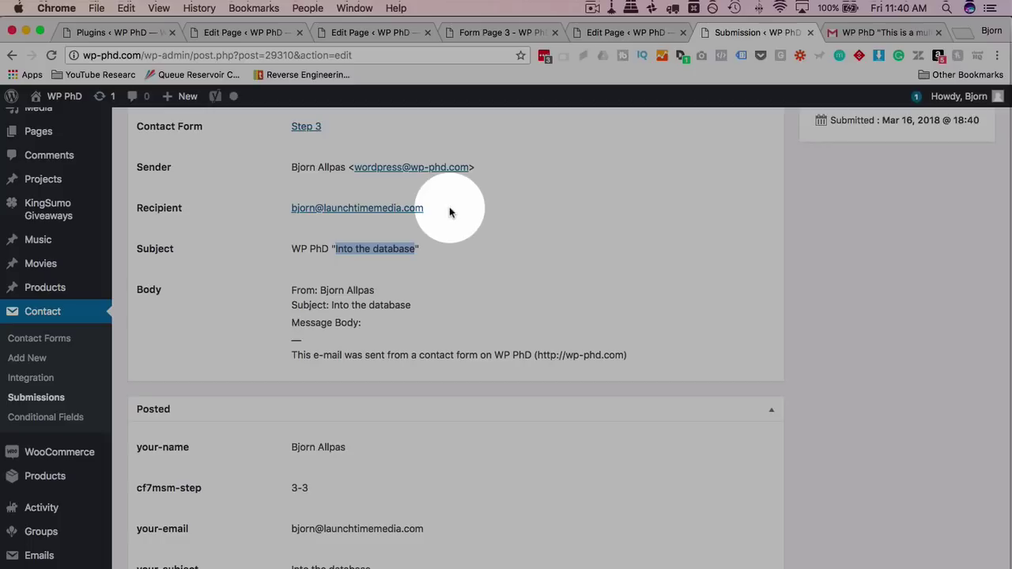
{"action": "left_click_drag", "start_coordinate": [450, 210], "coordinate": [289, 212]}
{"action": "scroll", "coordinate": [317, 275], "scroll_direction": "down", "scroll_amount": 1}
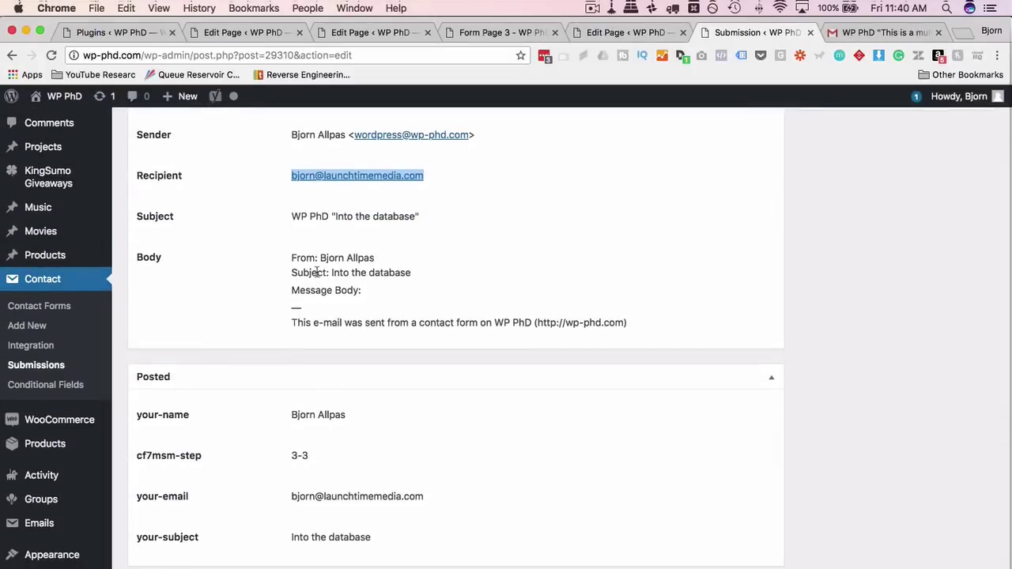
{"action": "scroll", "coordinate": [317, 272], "scroll_direction": "up", "scroll_amount": 3}
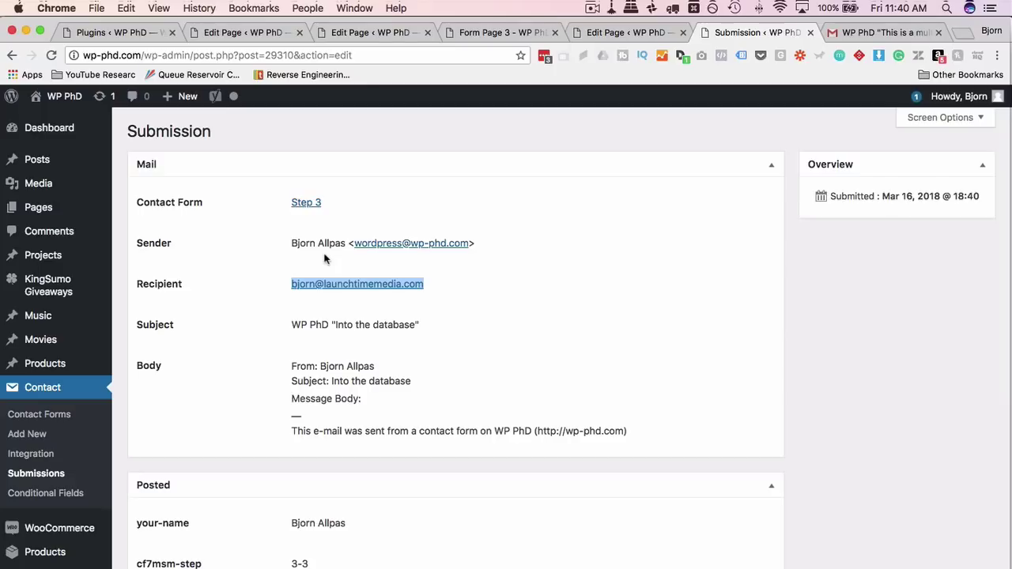
{"action": "left_click", "coordinate": [12, 56]}
{"action": "left_click", "coordinate": [361, 141]}
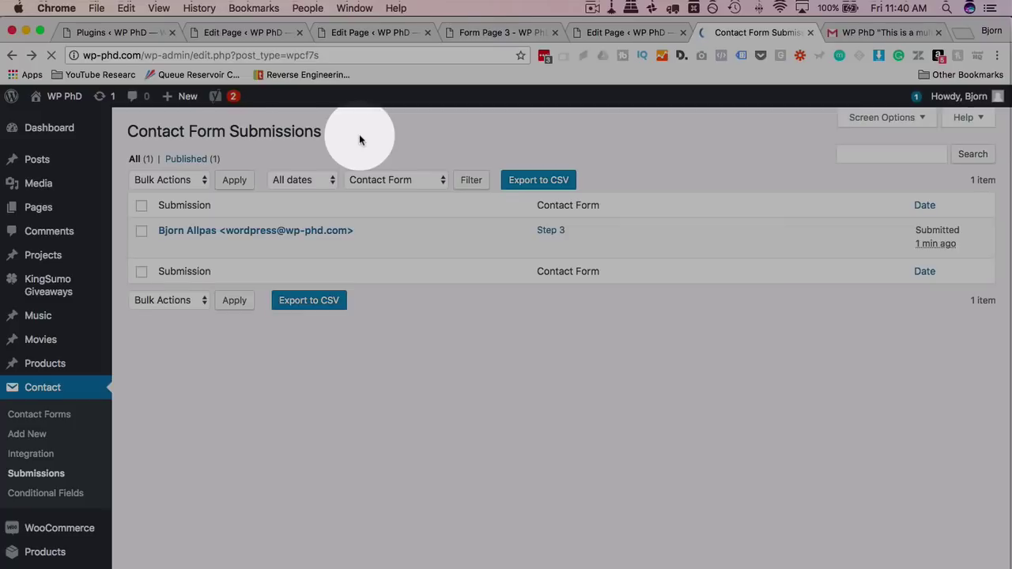